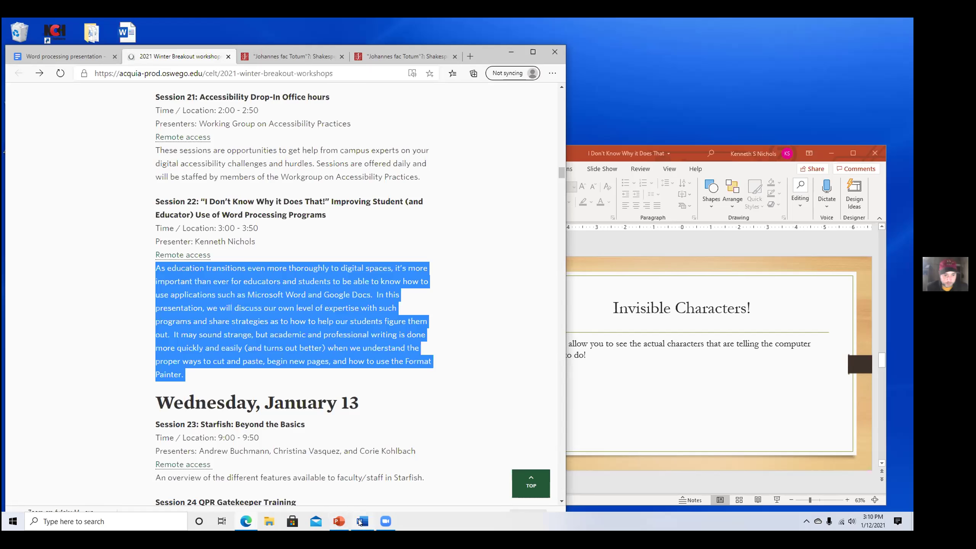
Paste the Session 22 workshop description into the blank Word document and zoom in to 140%.
text(As education transitions even more thoroughly to digital spaces, it’s more important than ever for educators and students to be able to know how to use applications such as Microsoft Word and Google Docs.  In this presentation, we will discuss our own level of expertise with such programs and share strategies as to how to help our students figure them out.  It may sound strange, but academic and professional writing is done more quickly and easily (and turns out better) when we understand the proper ways to cut and paste, begin new pages, and how to use the Format Painter.)
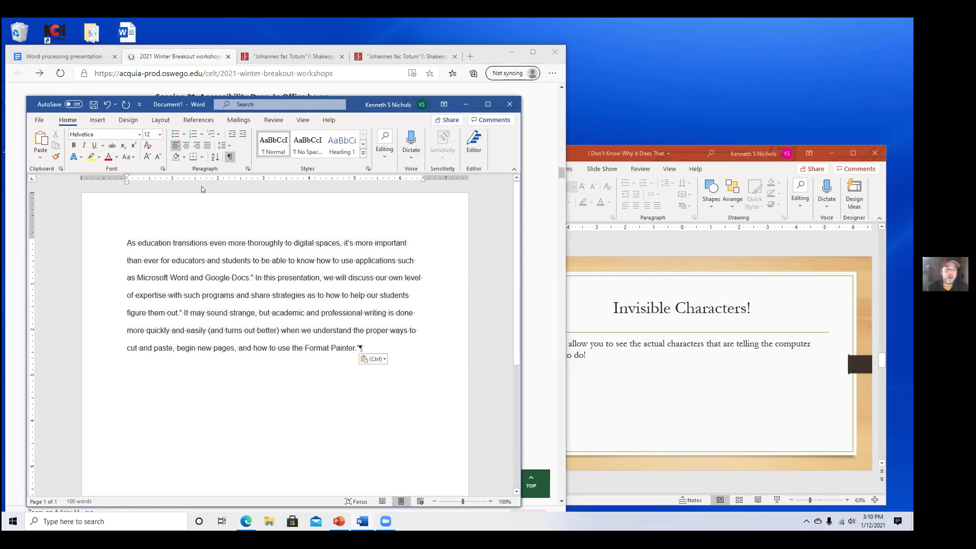
scroll(342, 407, up, 3)
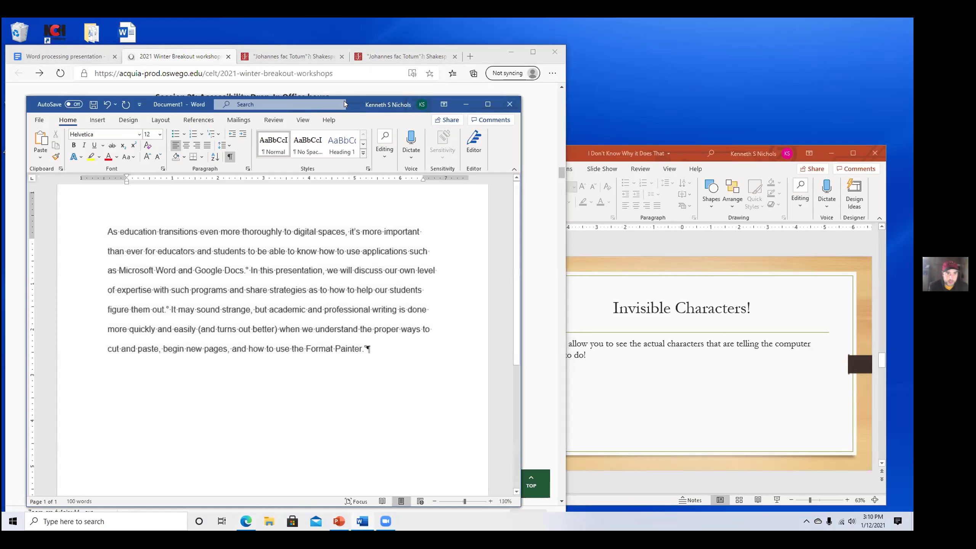
click(450, 107)
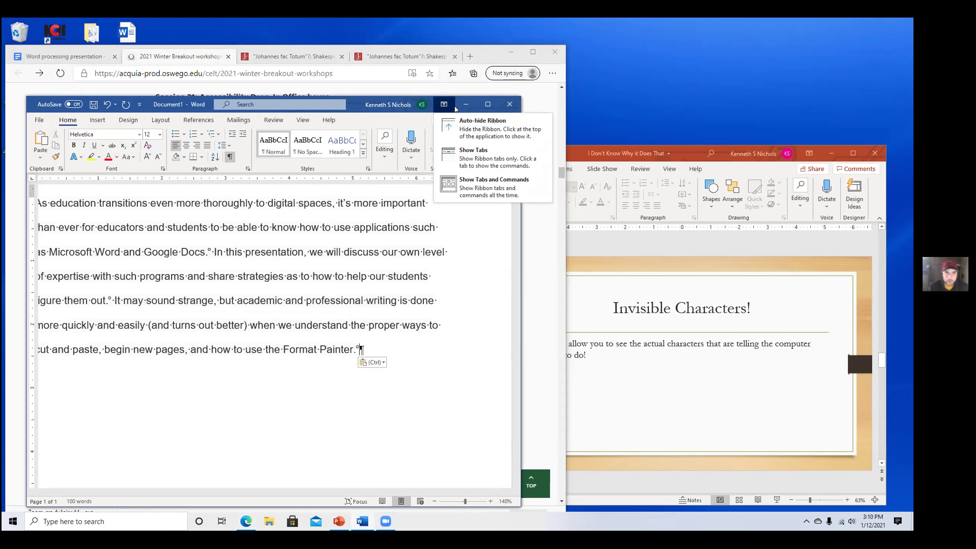
Enlarge and reposition the Word window and zoom to 160% so the whole pasted paragraph fits.
click(186, 102)
drag(187, 102, 246, 79)
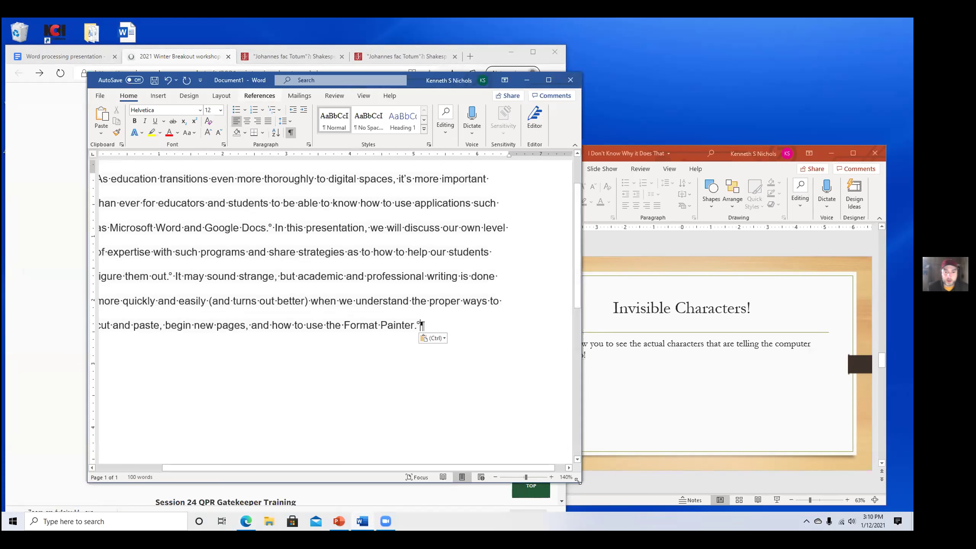
drag(581, 483, 694, 497)
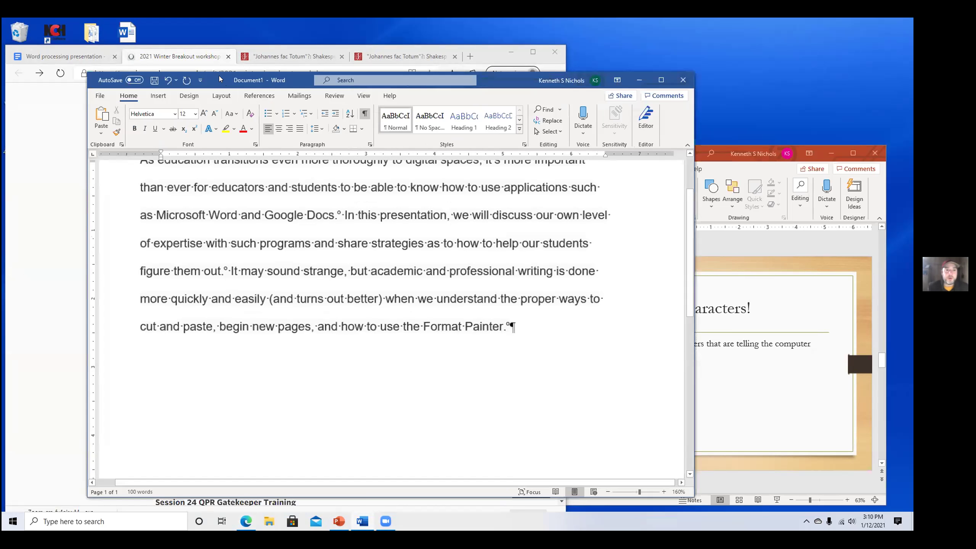
drag(219, 76, 176, 59)
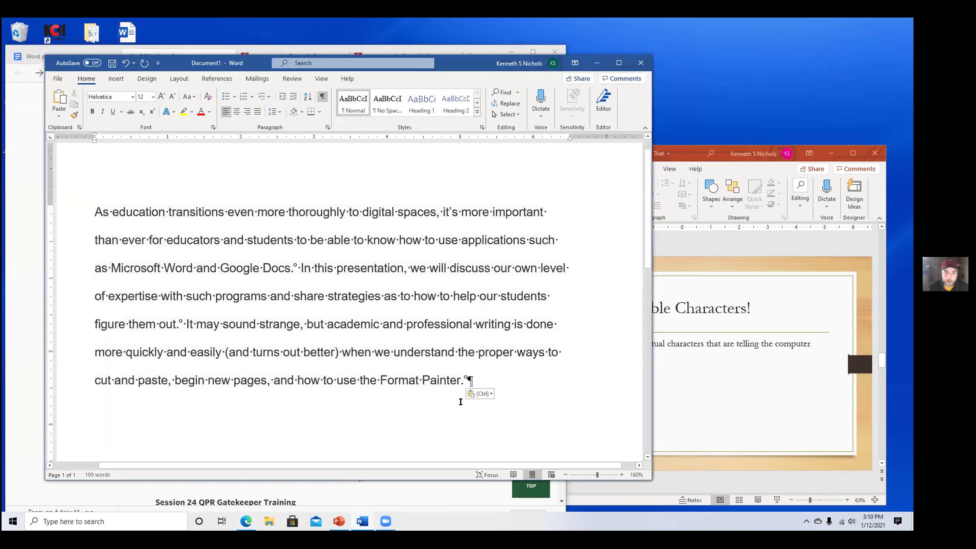
scroll(460, 401, up, 1)
Compare the nonbreaking spaces in the pasted paragraph with the source description in the browser.
click(180, 349)
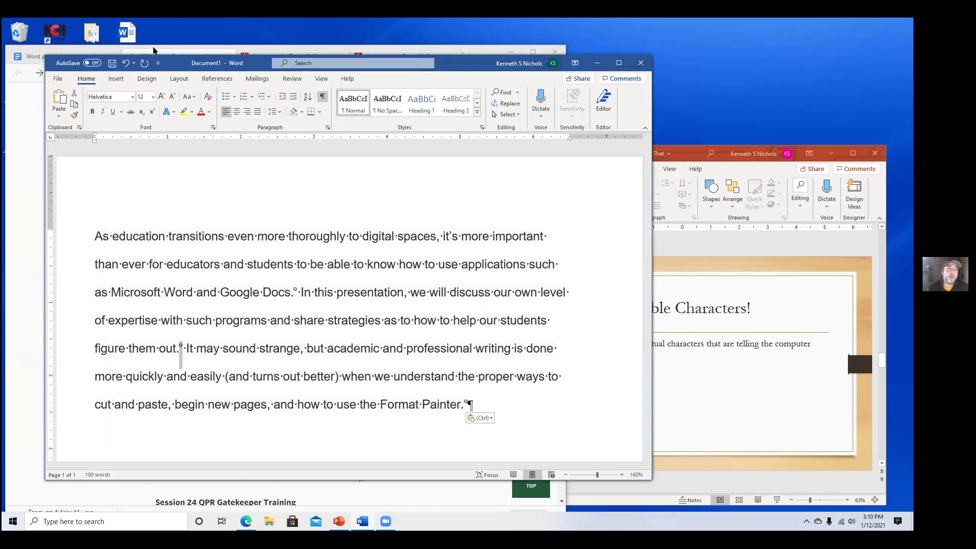
key(alt+Tab)
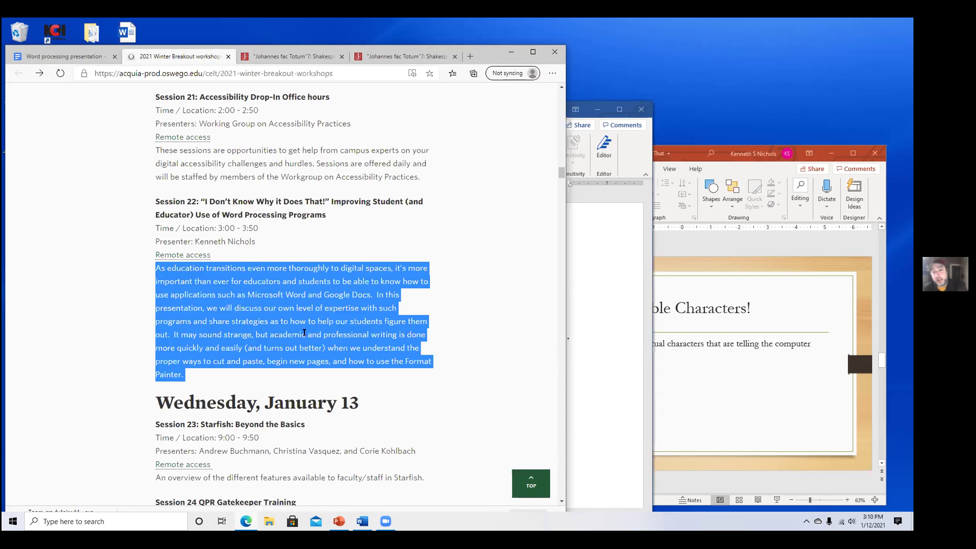
key(ctrl+c)
key(alt+Tab)
key(ctrl+v)
drag(170, 282, 457, 426)
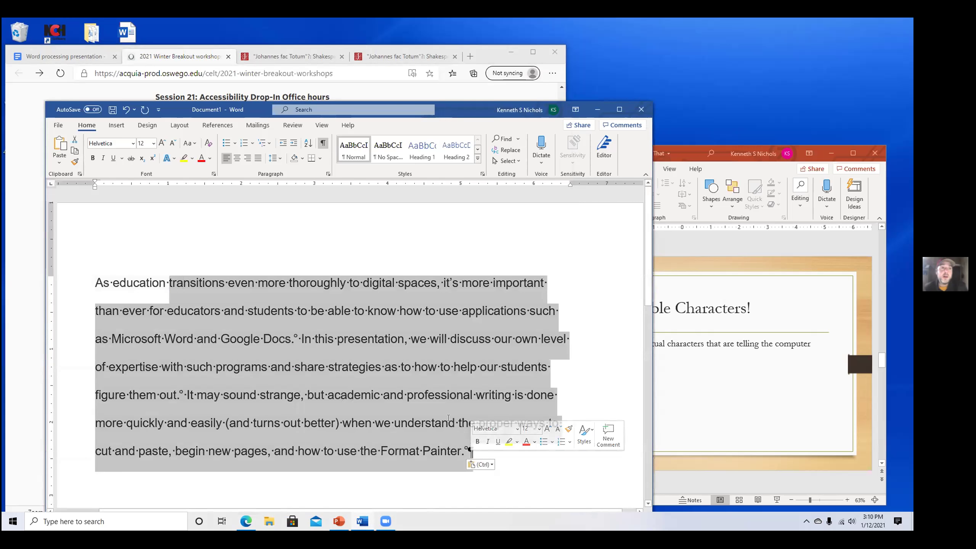
click(302, 350)
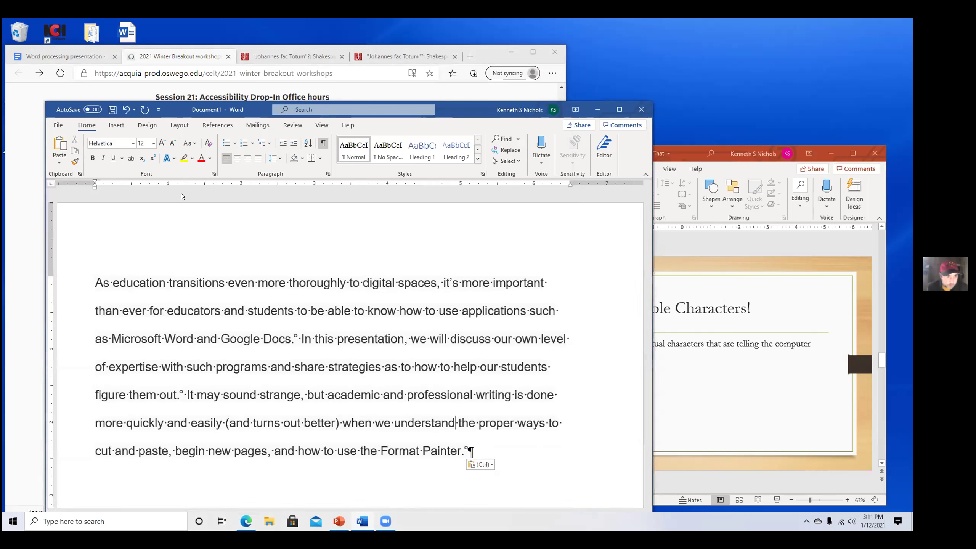
Toggle the formatting marks off and on, and examine the nonbreaking space after "Google Docs.".
click(322, 145)
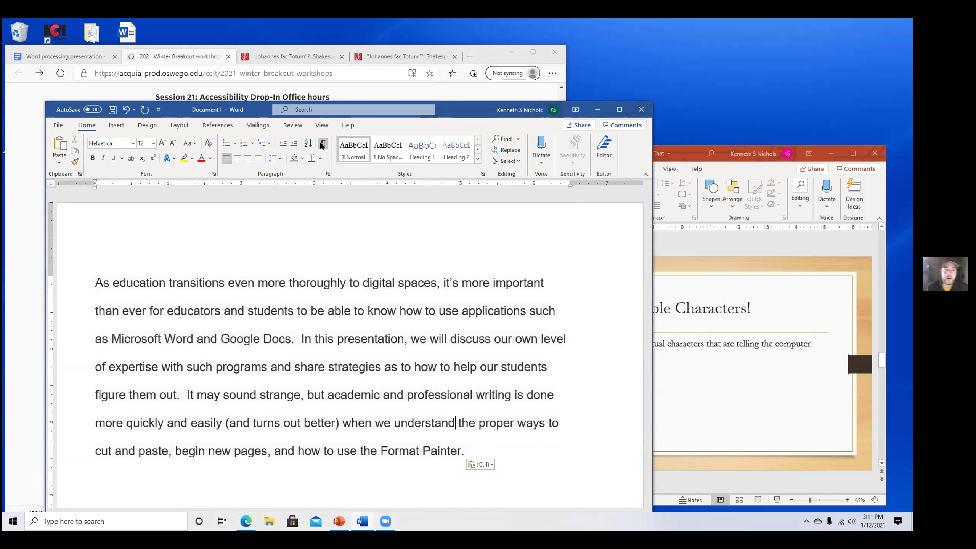
click(323, 144)
click(322, 144)
click(322, 145)
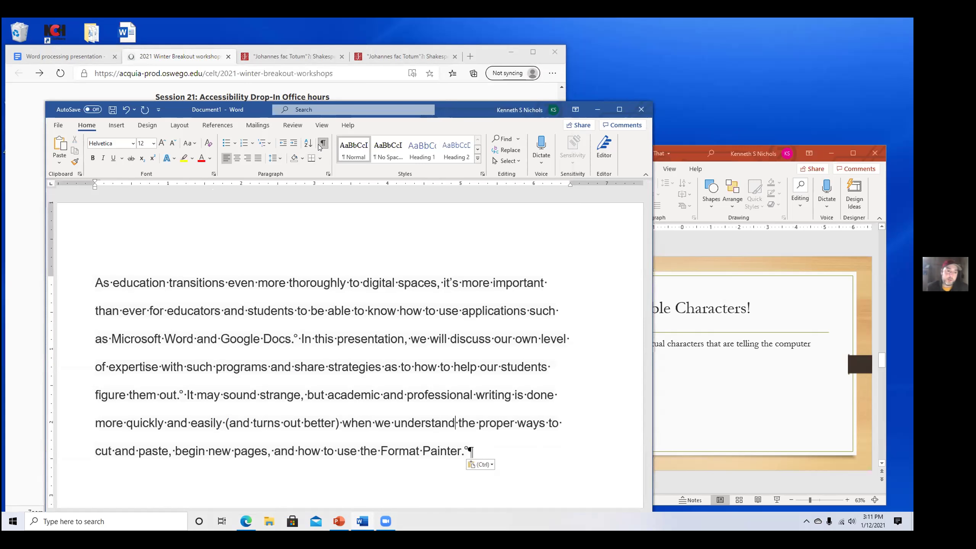
click(298, 339)
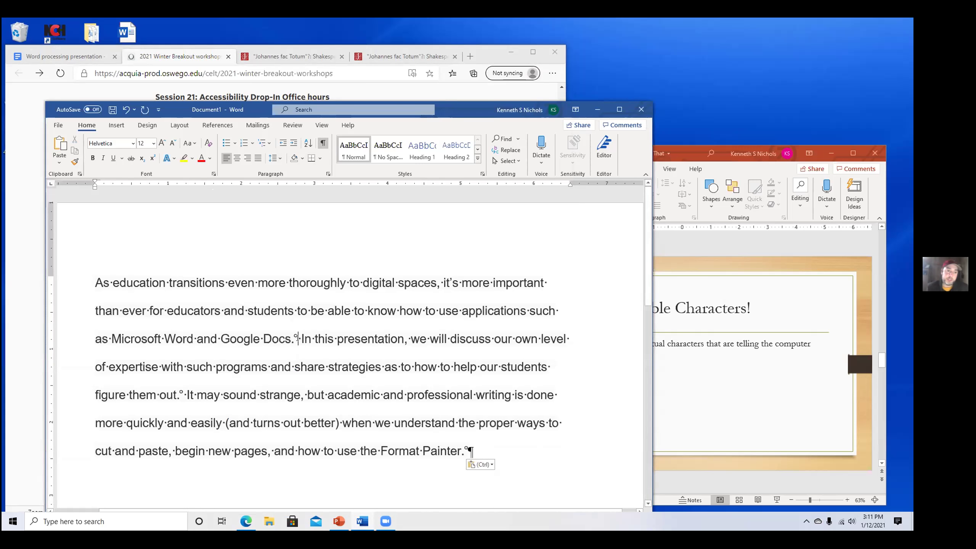
drag(298, 338, 295, 337)
Add an empty paragraph after the pasted text and insert a manual line break in it.
key(shift+F3)
key(ctrl+z)
key(Return)
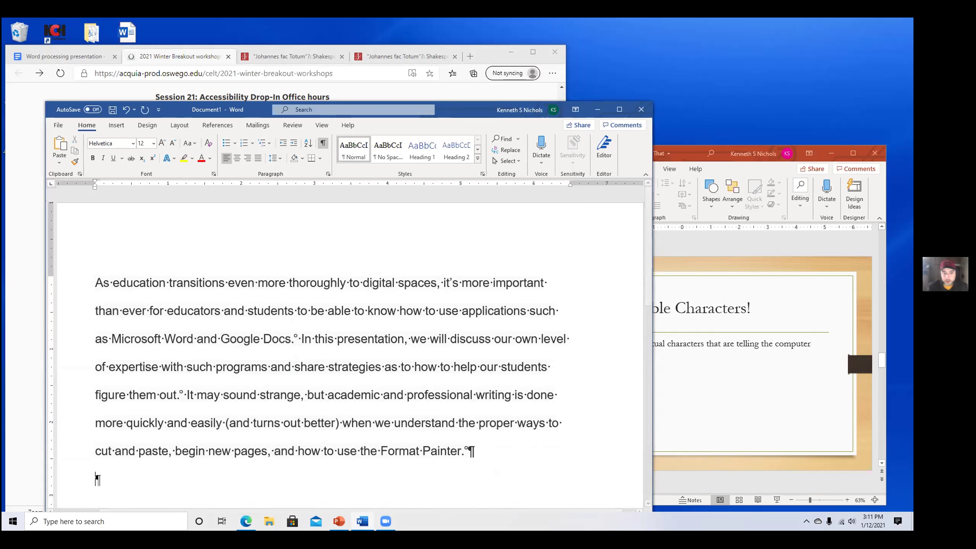
scroll(424, 382, down, 3)
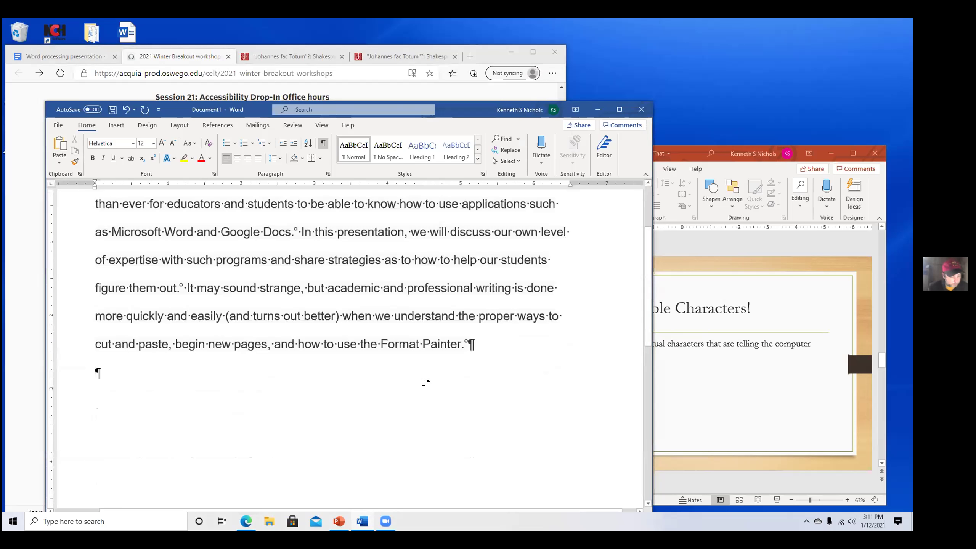
key(shift+Return)
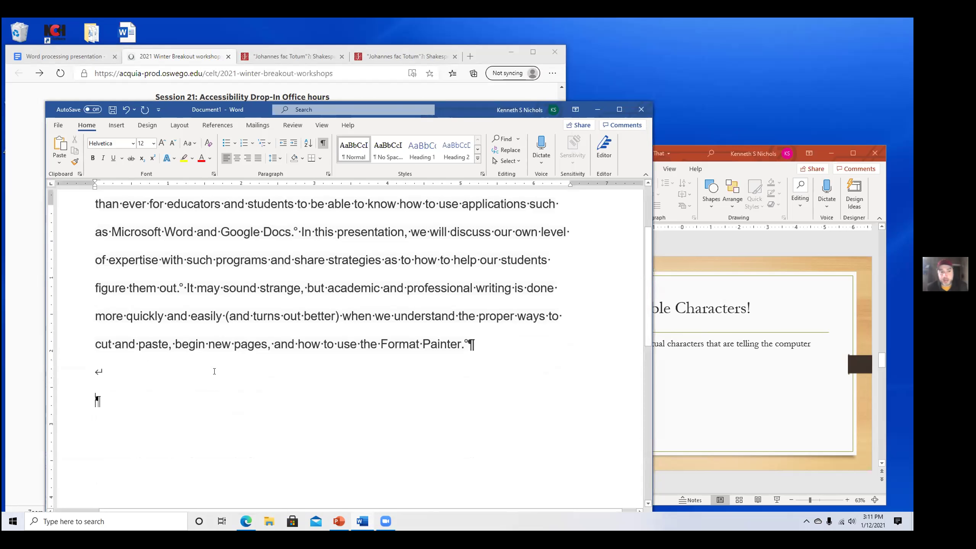
Hide the formatting marks, select text from "digital spaces" to "academic", and show the marks again.
scroll(272, 357, up, 4)
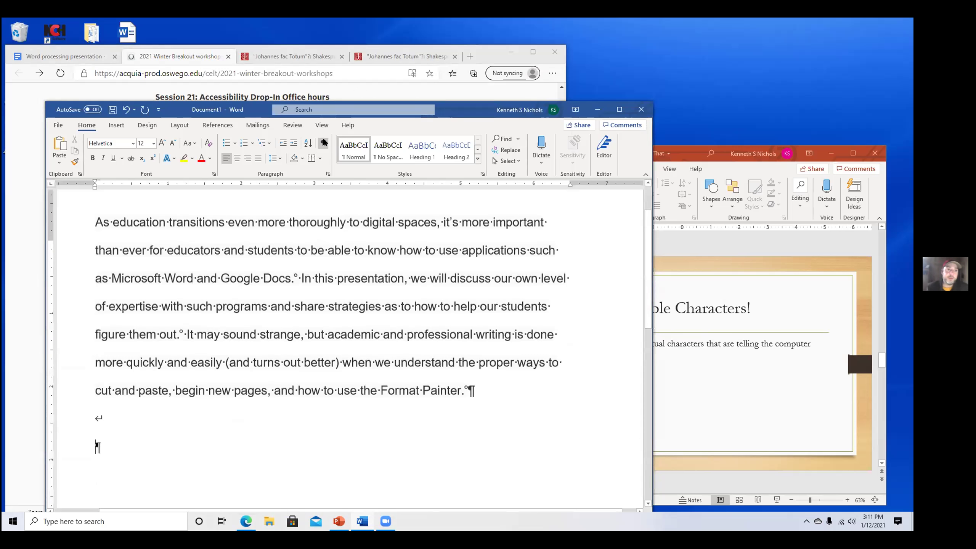
click(323, 143)
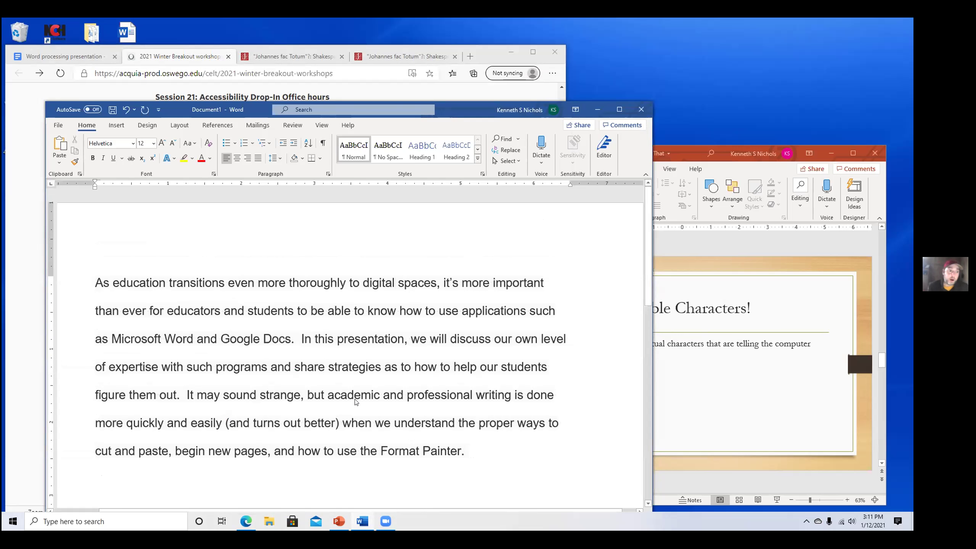
drag(364, 283, 382, 396)
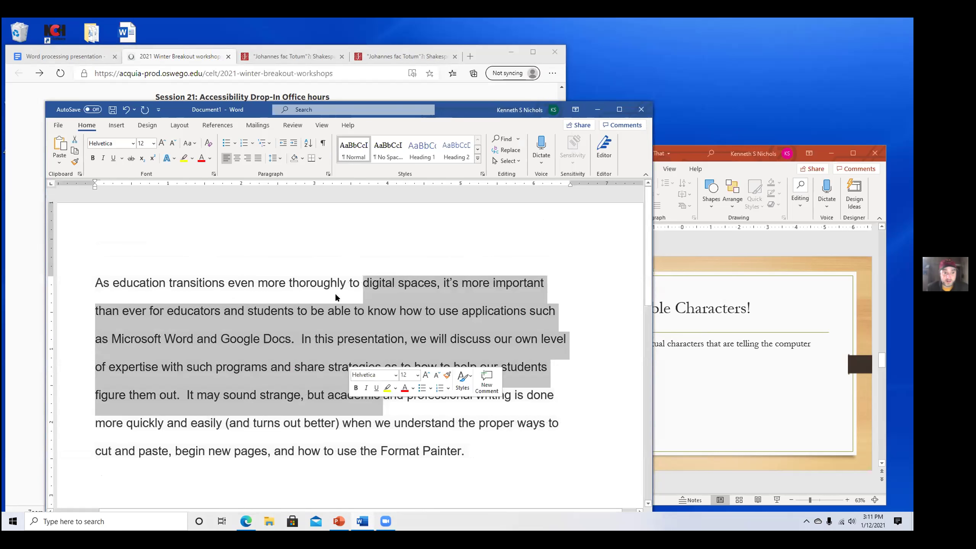
key(ctrl+shift+8)
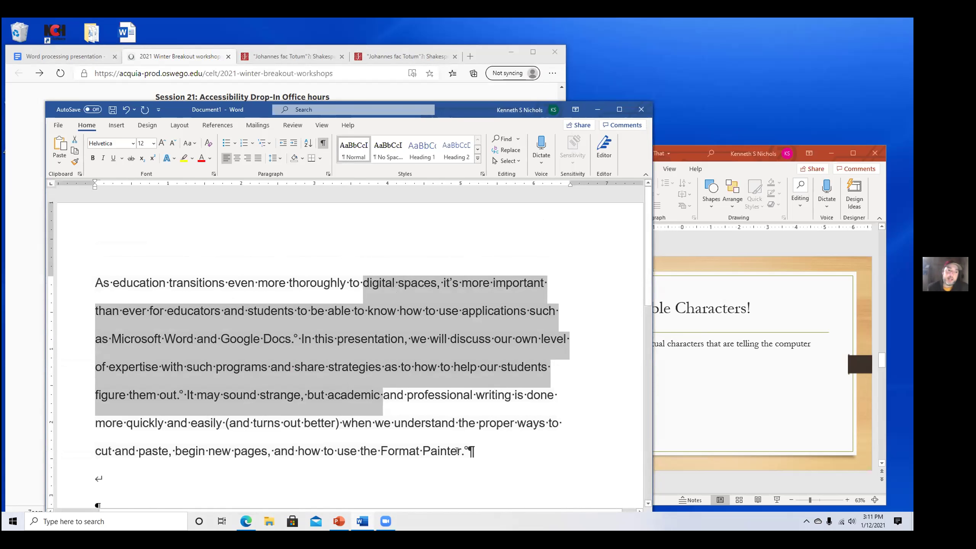
scroll(438, 442, down, 2)
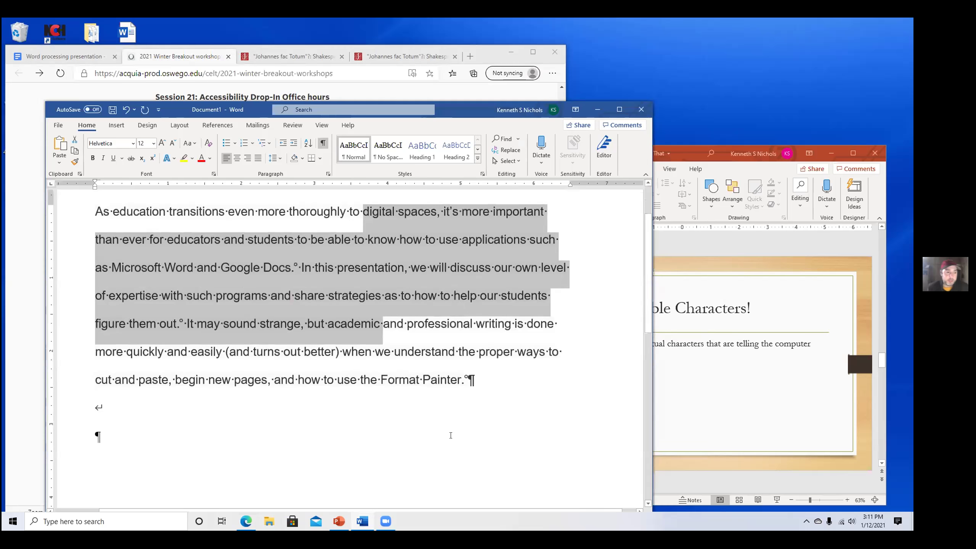
click(451, 435)
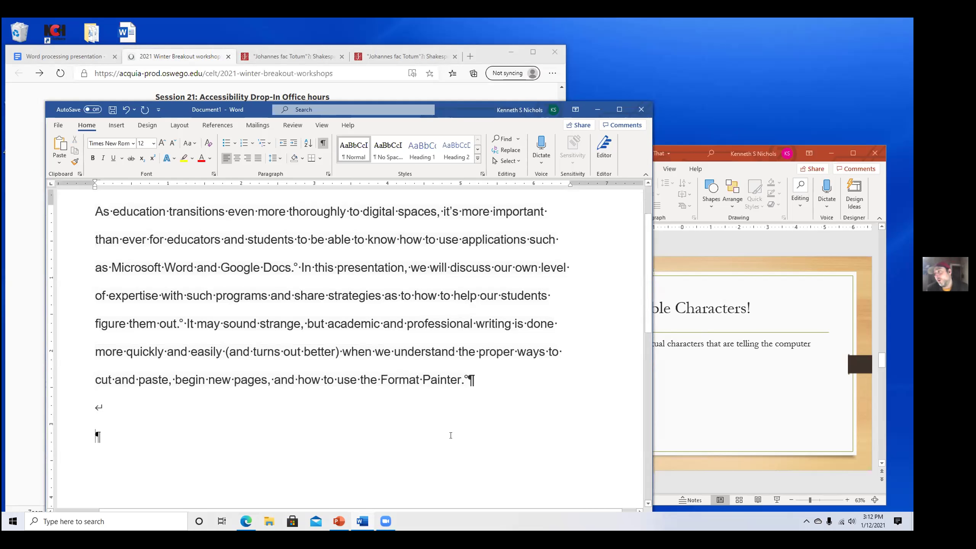
Select from within the paragraph through the empty lines below to examine the line break and paragraph marks.
drag(267, 381, 246, 434)
click(231, 267)
shift+click(206, 457)
click(205, 456)
click(167, 239)
shift+click(193, 446)
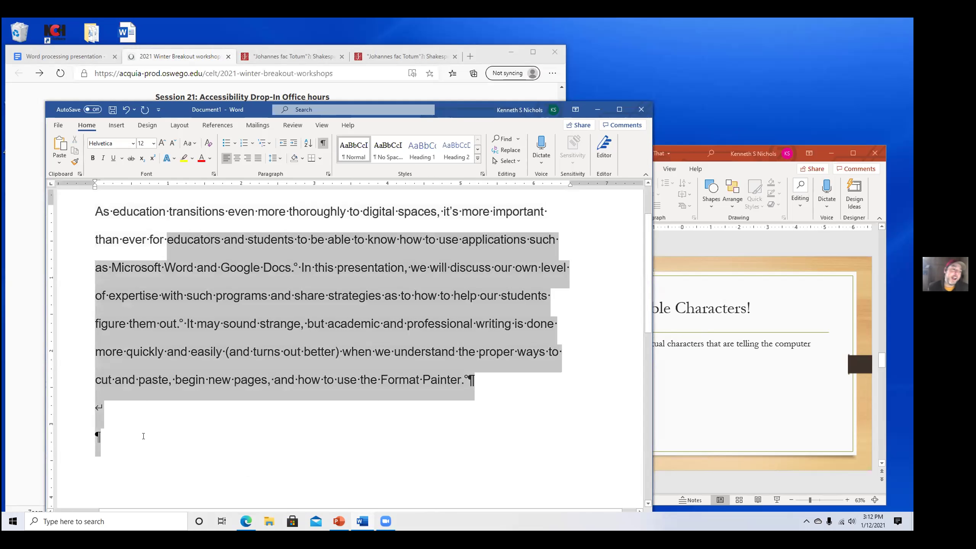
Enter "mmmmm" in the last empty line and set its font color to white.
click(212, 440)
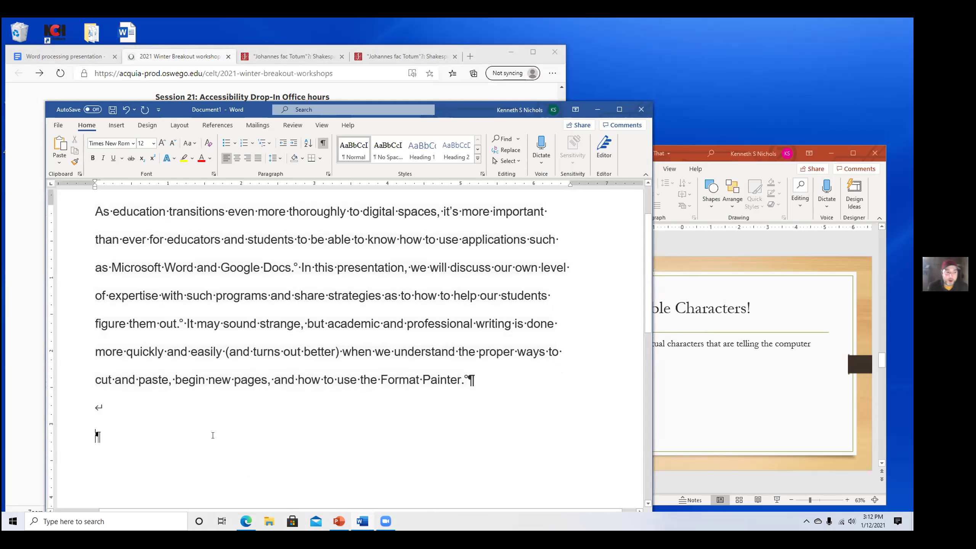
text(mmmmmm)
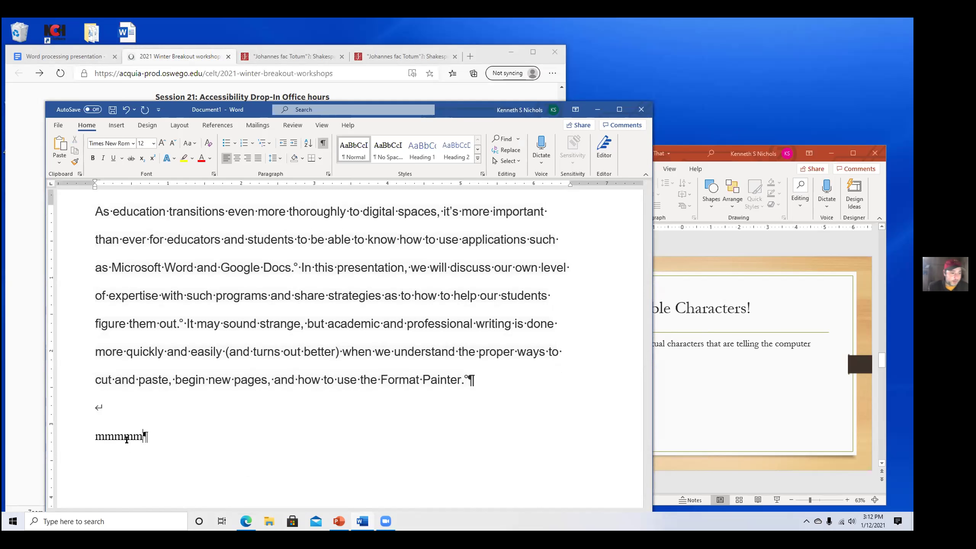
drag(144, 437, 95, 437)
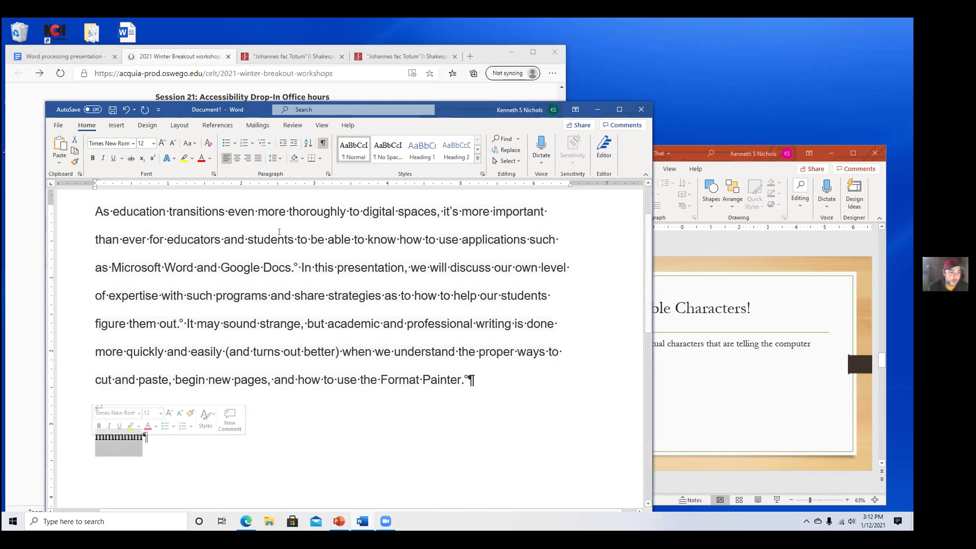
click(210, 163)
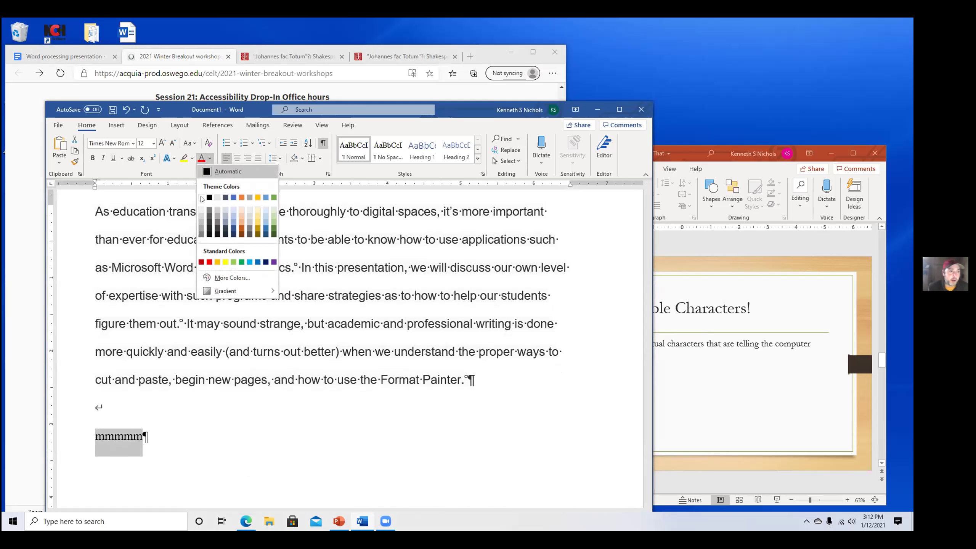
click(205, 196)
click(144, 437)
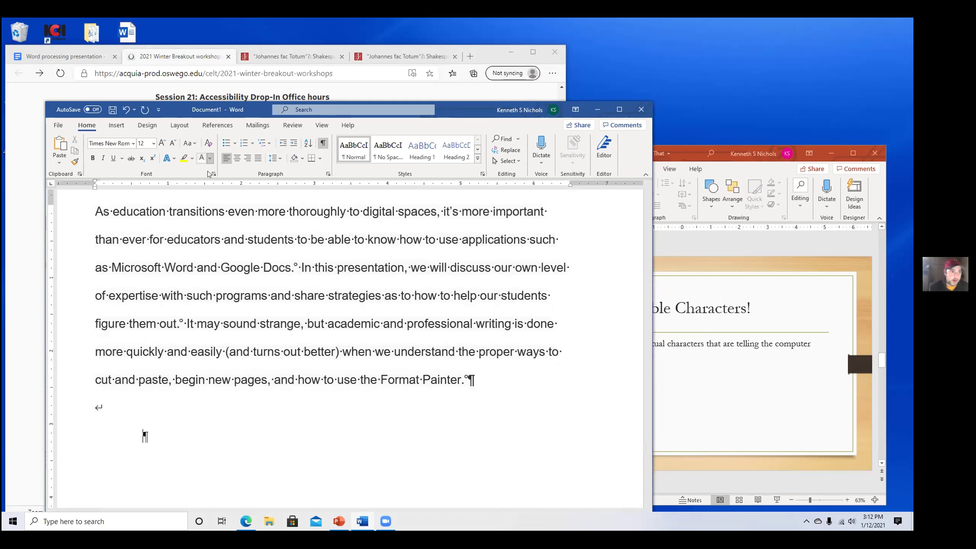
Add "Trejklfdjkshfdj" in black after the white letters, and change those letters back to black.
click(210, 158)
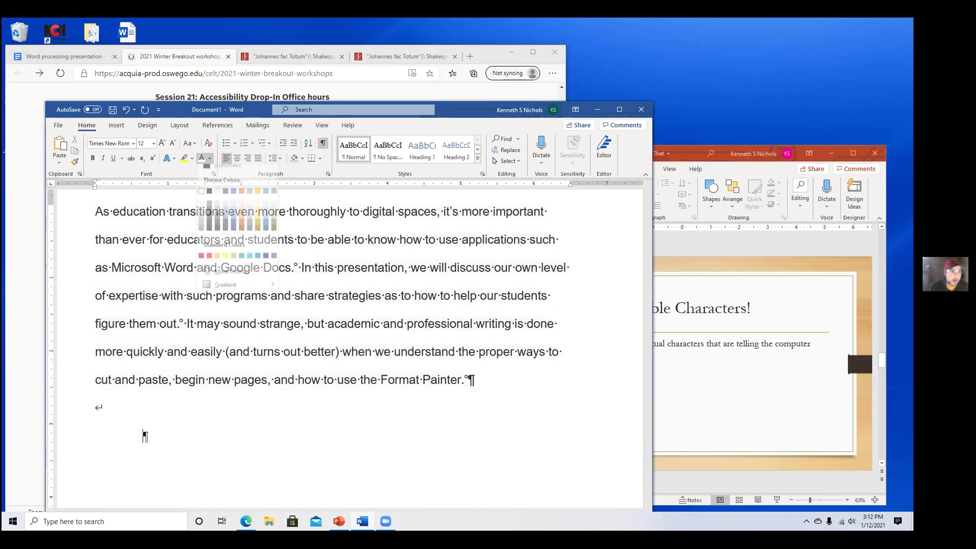
text(Trejklfdjkshfdj)
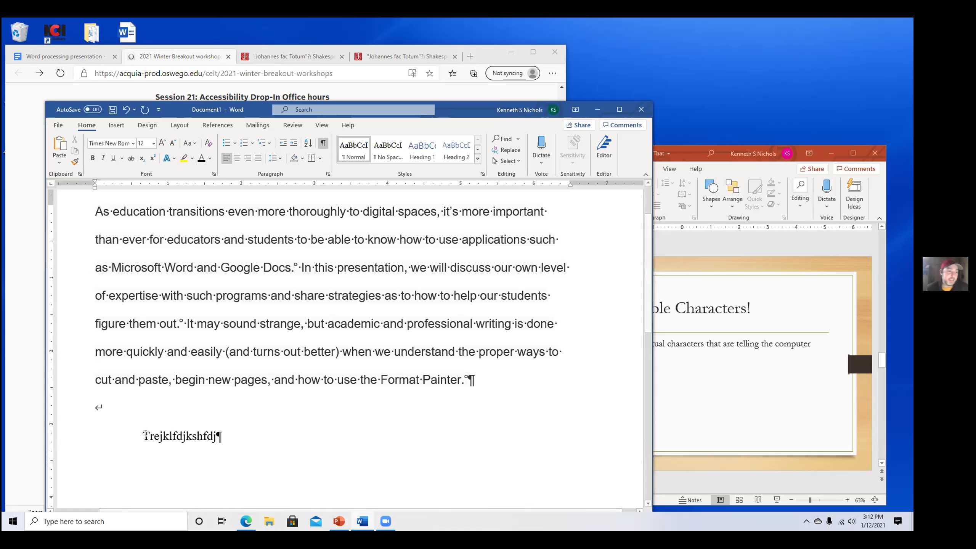
drag(146, 435, 88, 438)
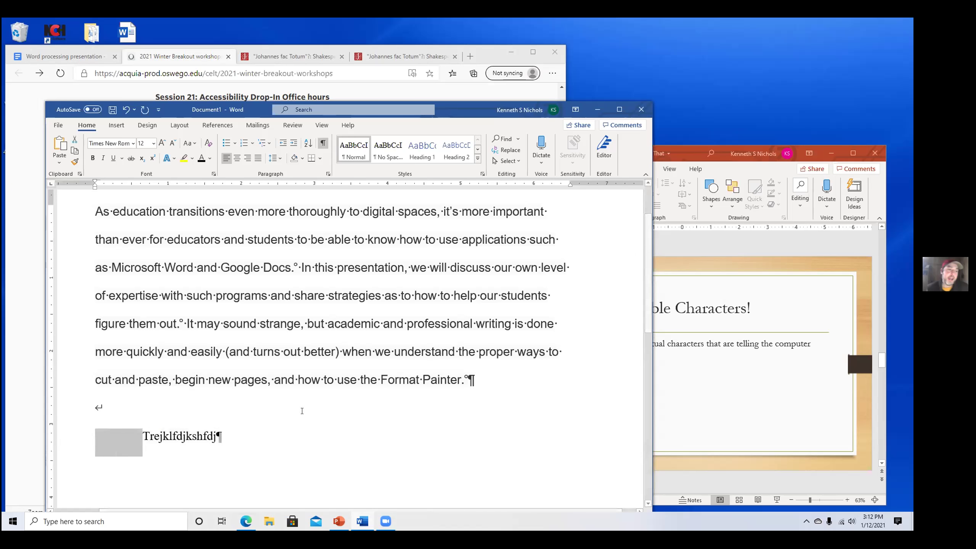
text(mmmmmm)
key(ctrl+shift+Left)
key(End)
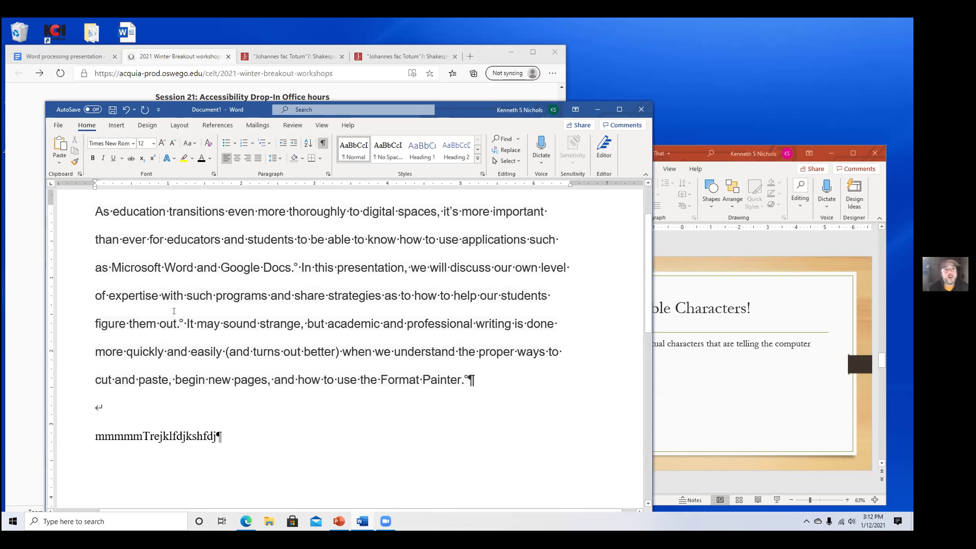
Toggle the formatting marks off and on once more, and switch to the PowerPoint presentation.
click(323, 144)
click(323, 144)
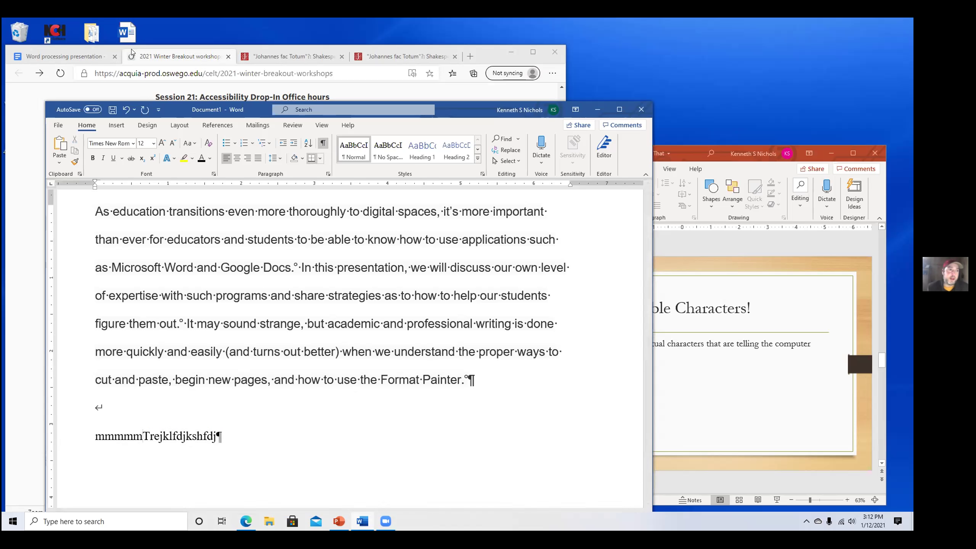
click(339, 522)
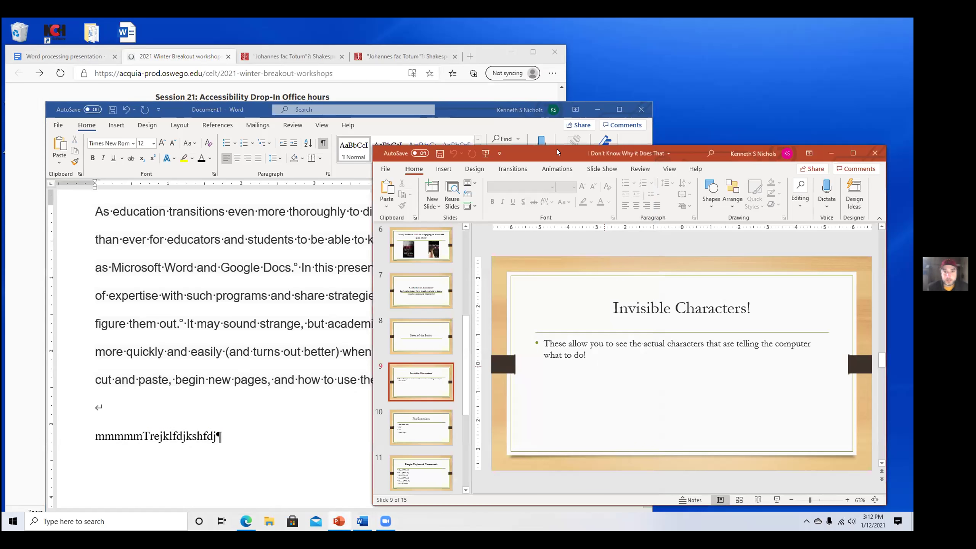
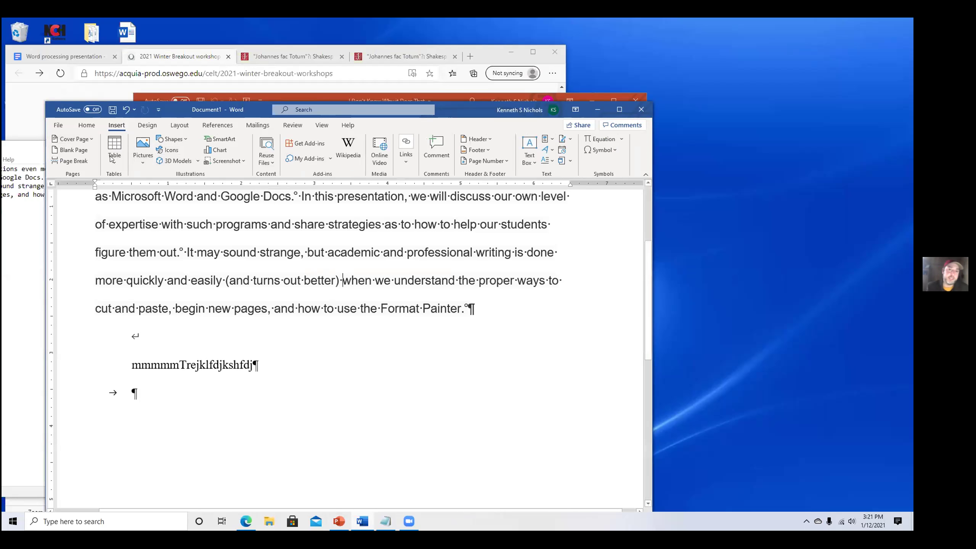
click(206, 127)
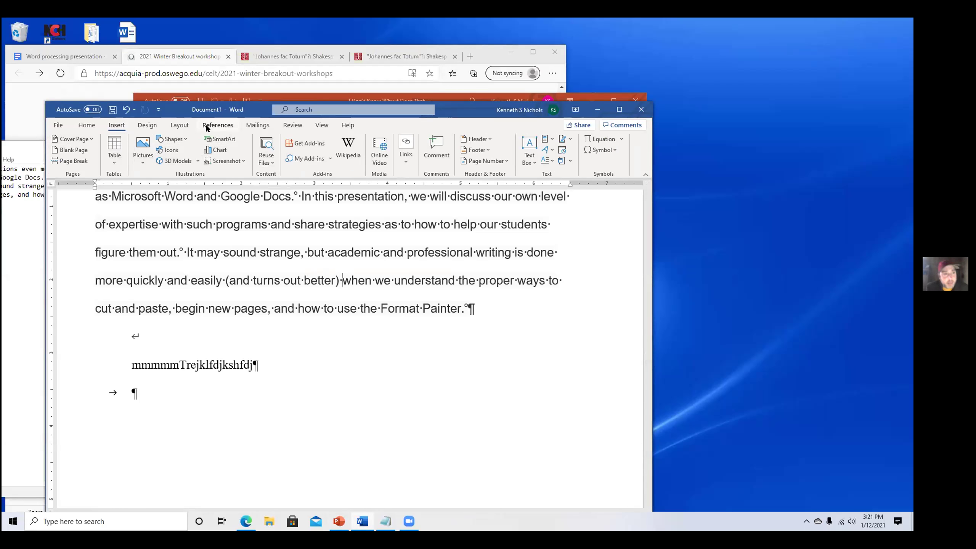
click(82, 127)
click(117, 125)
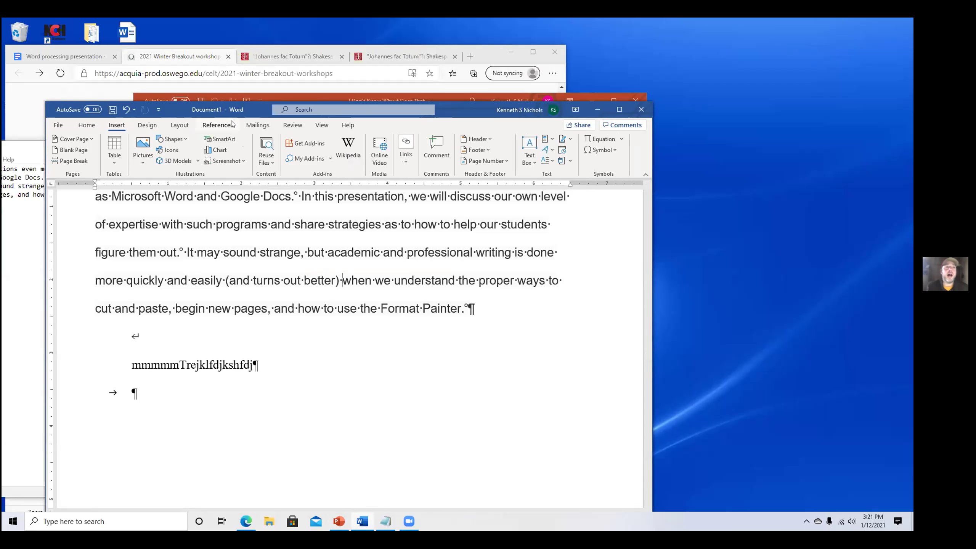
click(182, 127)
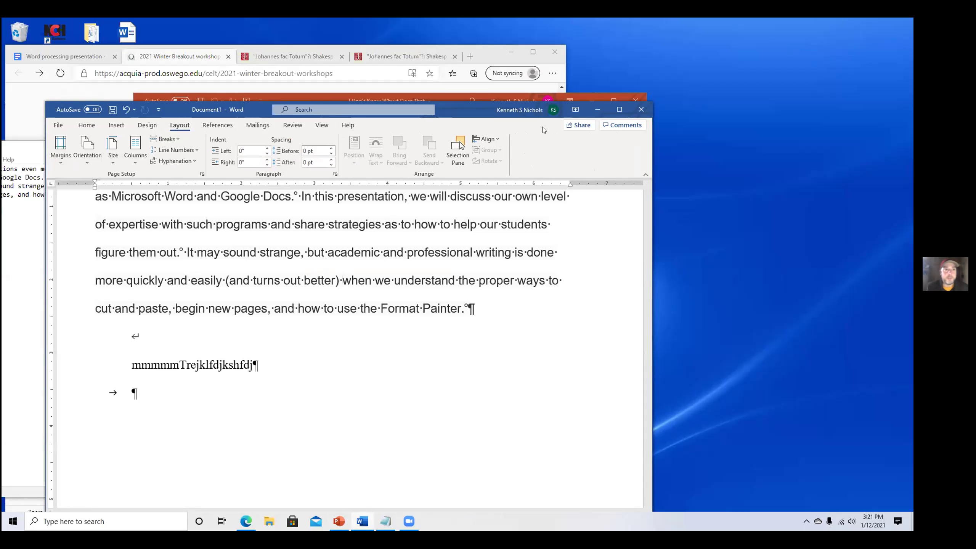
Switch to the PowerPoint presentation, show the "Cutting and Pasting" slide in the slide show, and exit the show.
click(407, 95)
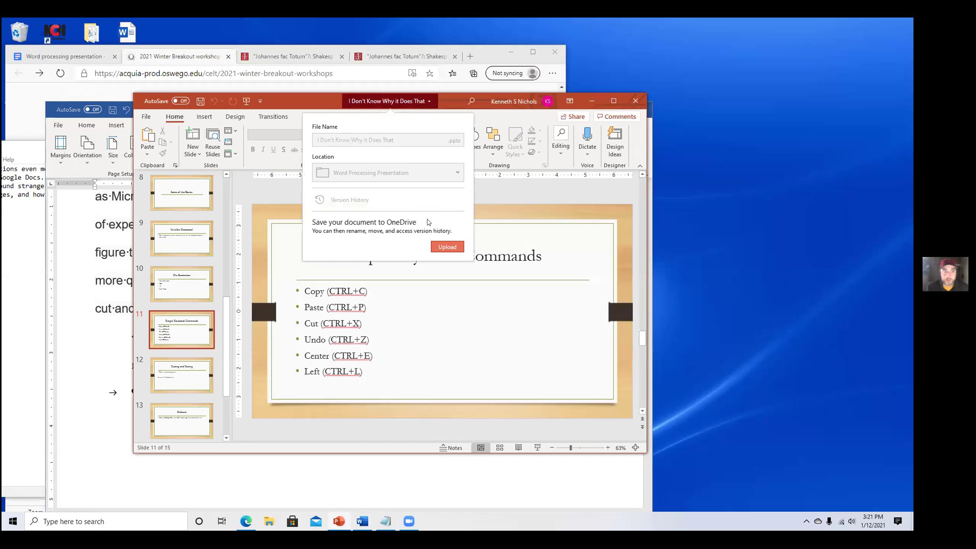
click(428, 340)
click(537, 448)
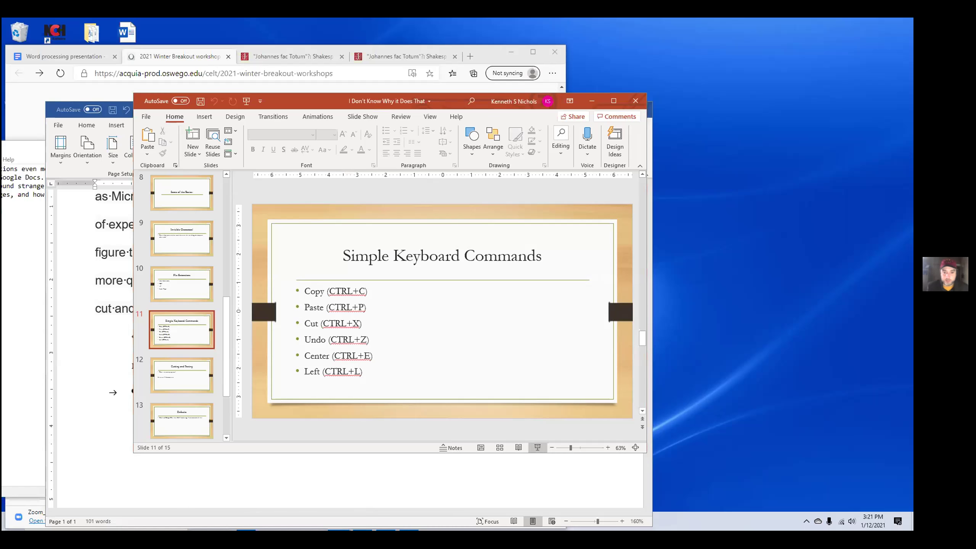
key(Right)
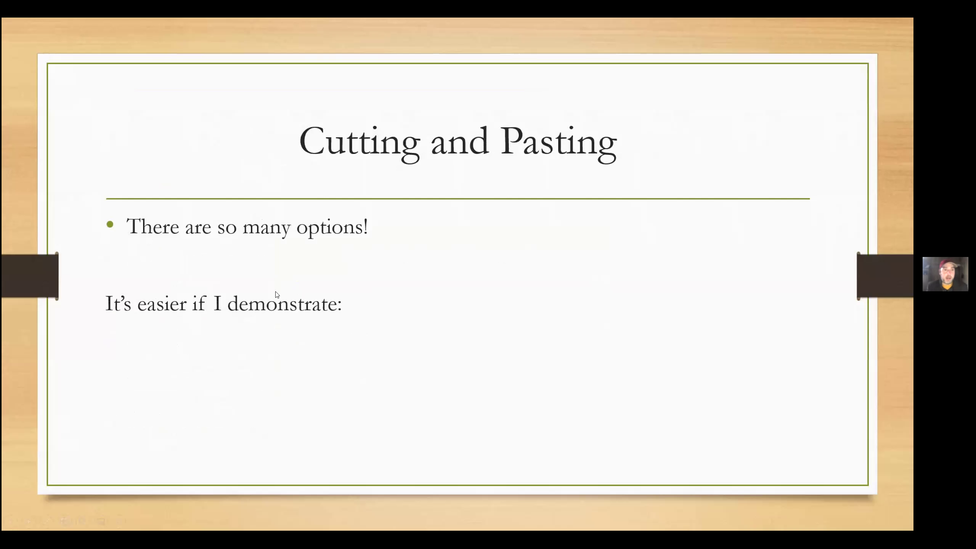
key(Escape)
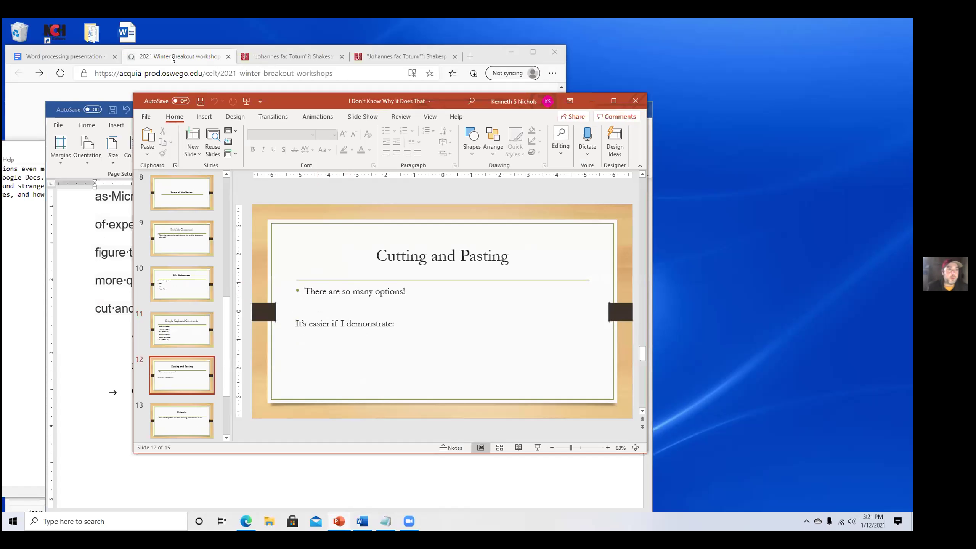
Switch to the browser's article PDF and select the opening lines of its first paragraph for copying.
click(425, 91)
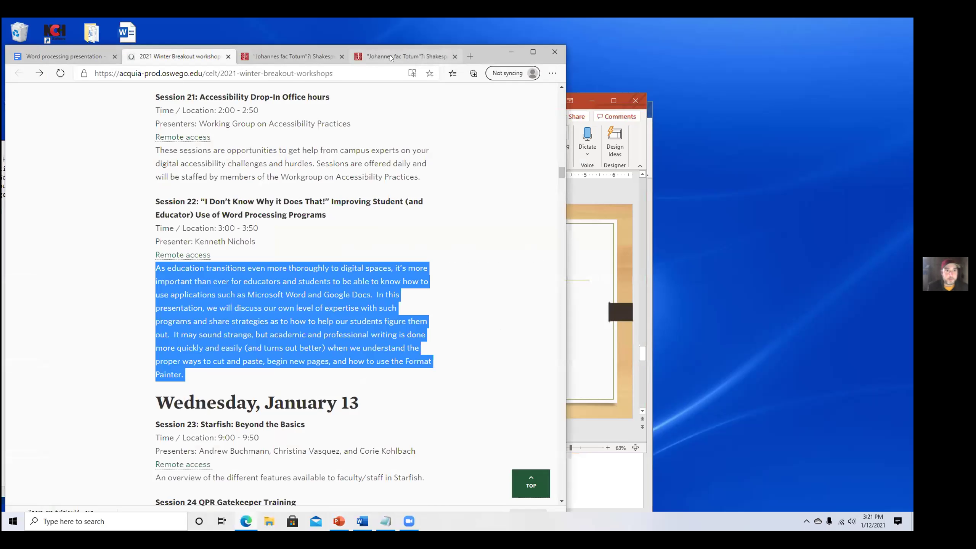
click(404, 56)
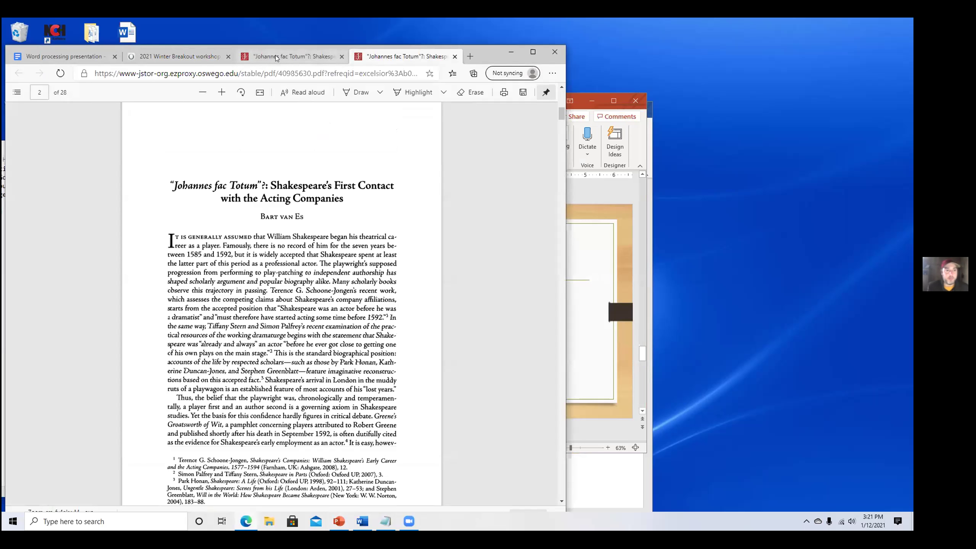
scroll(300, 177, up, 1)
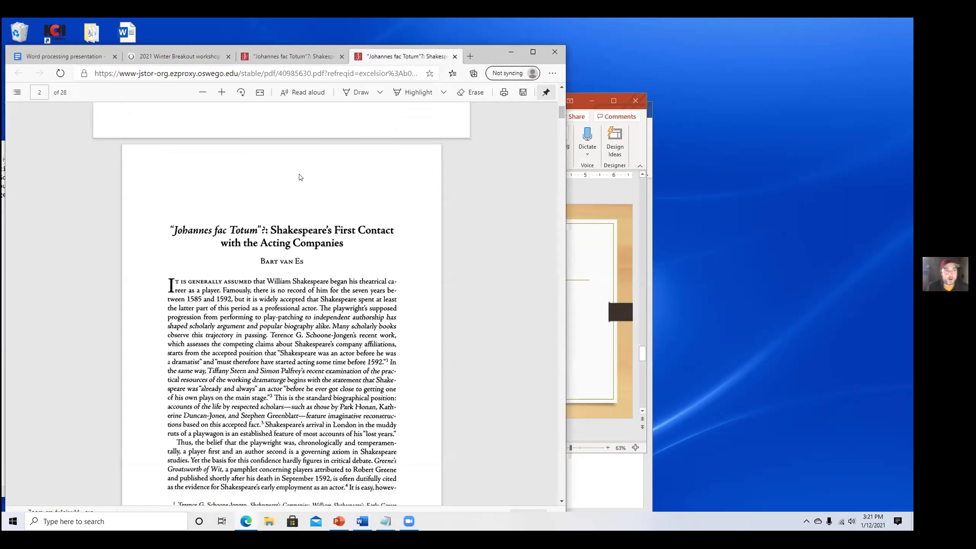
scroll(301, 177, up, 4)
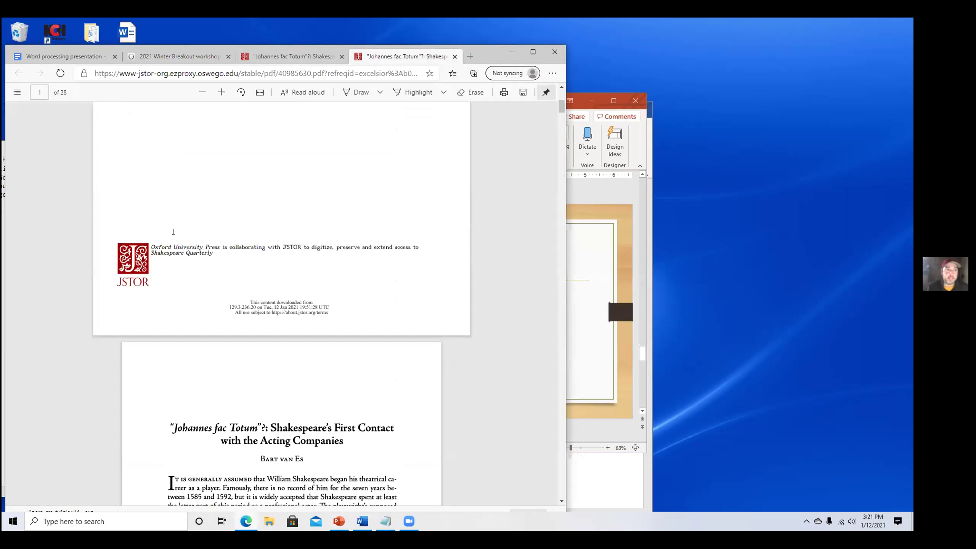
scroll(261, 288, down, 5)
drag(177, 250, 274, 318)
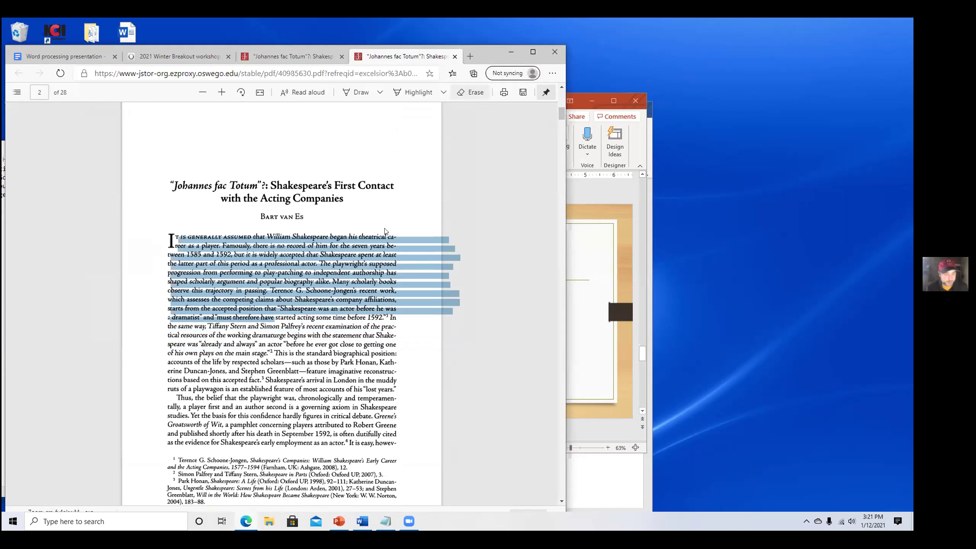
Replace all text in the Word document with the copied article passage and open its paste options.
click(362, 520)
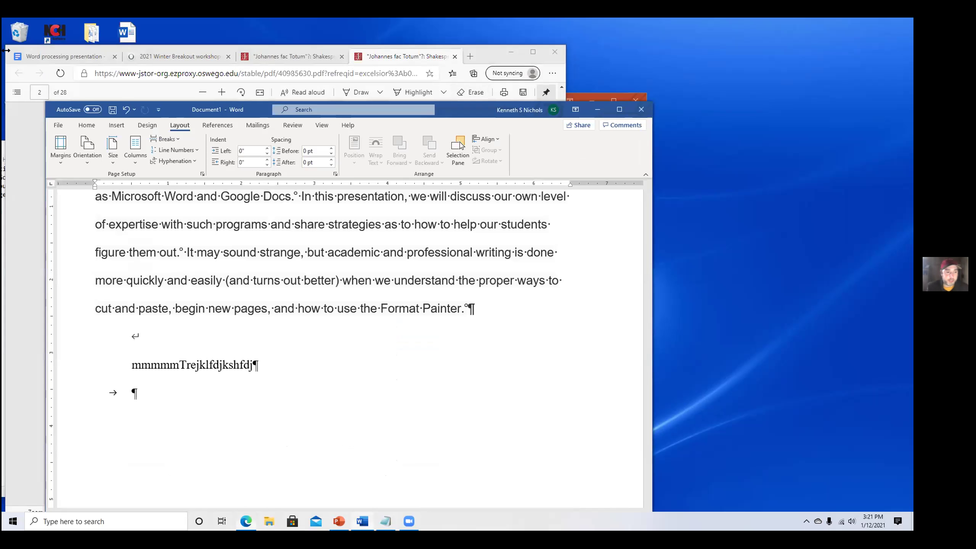
key(ctrl+a)
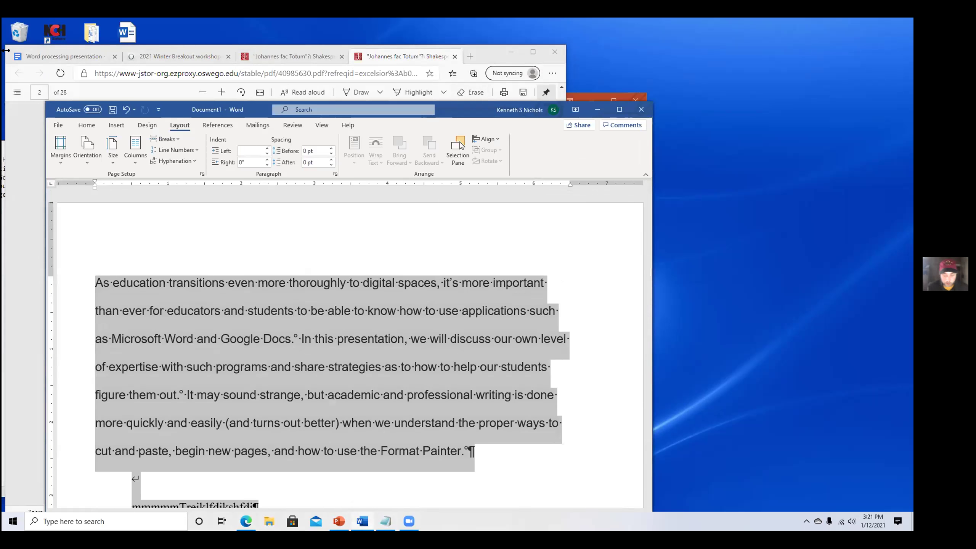
key(ctrl+v)
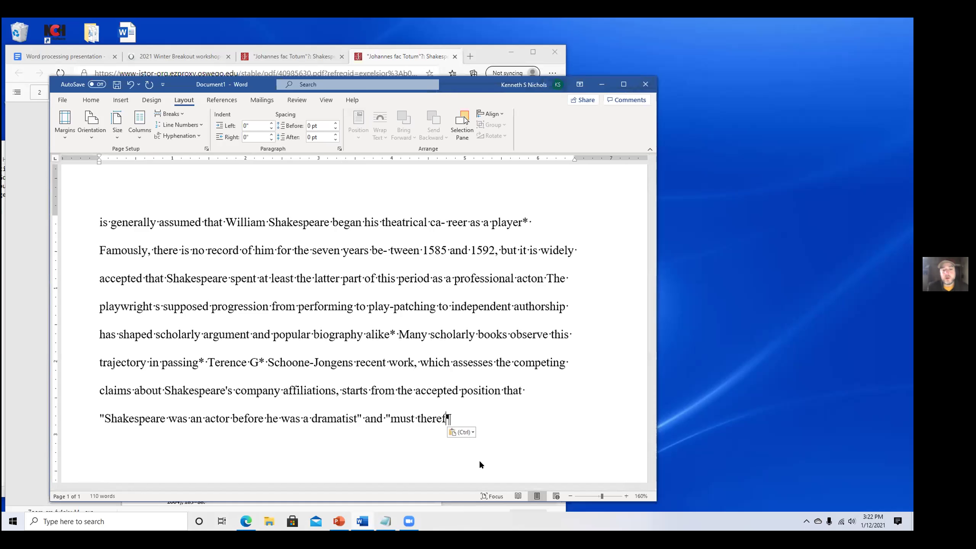
key(ctrl)
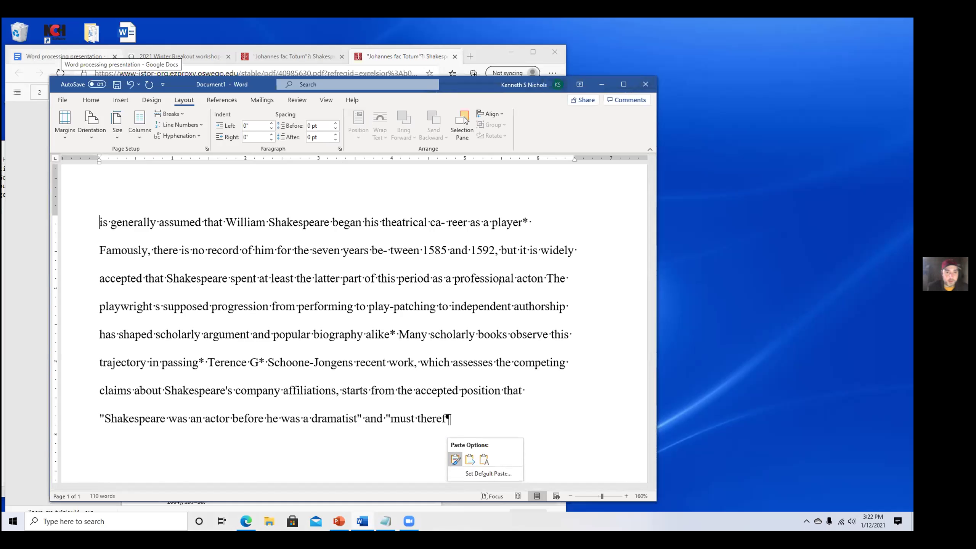
Paste the article passage over the text of the Google Docs document "Word processing presentation", and delete the pasted text.
key(alt+Tab)
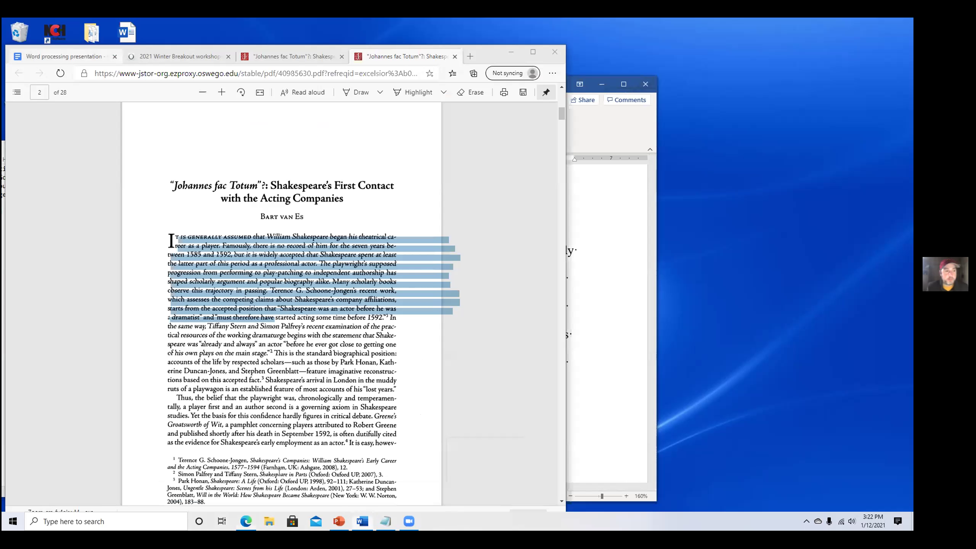
key(ctrl+Tab)
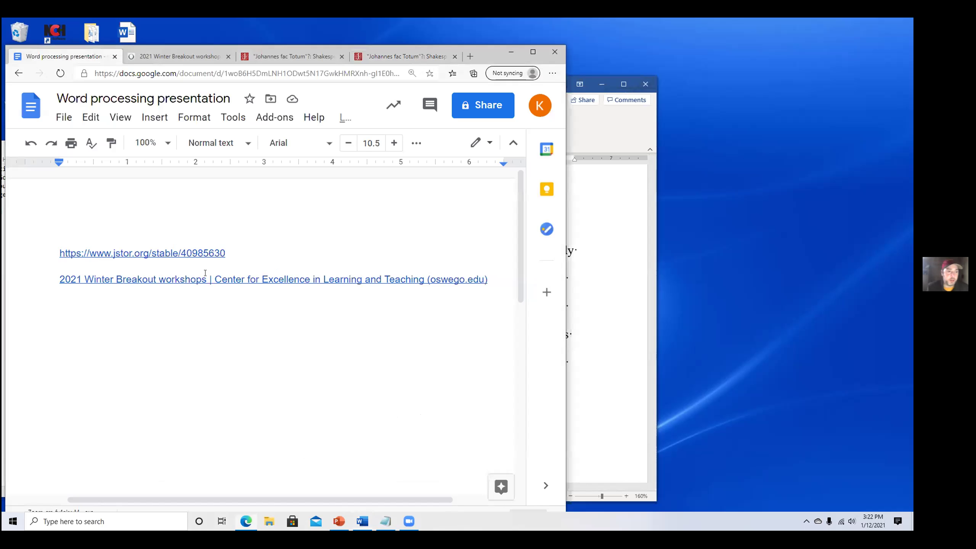
text(is generally assumed that William Shakespeare began his theatrical ca- reer as a player* Famously, there is no record of him for the seven years be- tween 1585 and 1592, but it is widely accepted that Shakespeare spent at least the latter part of this period as a professional acton The playwright s supposed progression from performing to play-patching to independent authorship has shaped scholarly argument and popular biography alike* Many scholarly books observe this trajectory in passing* Terence G* Schoone-Jongens recent work, which assesses the competing claims about Shakespeare's company affiliations, starts from the accepted position that "Shakespeare was an actor before he was a dramatist" and "must theref)
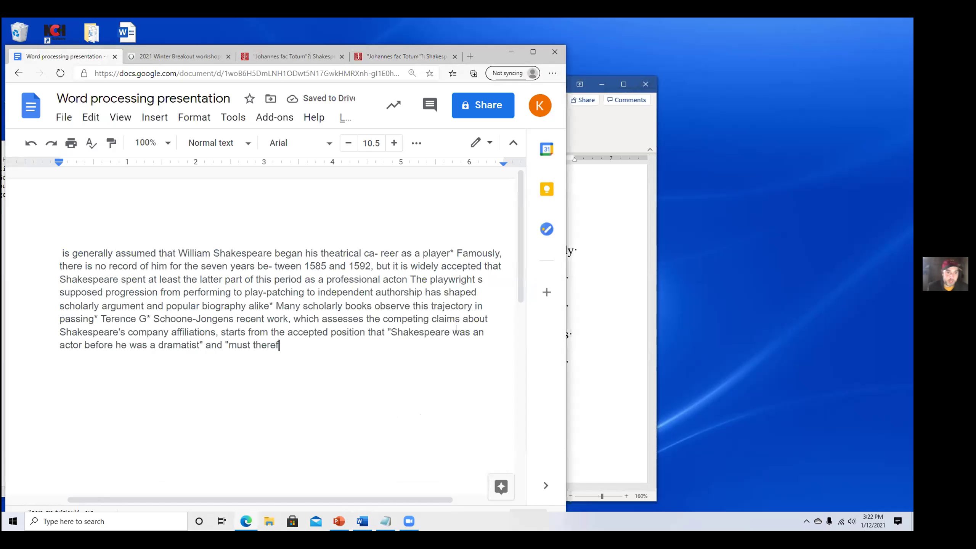
key(shift+Right)
key(ctrl+shift+Up)
key(ctrl+shift+Up)
key(BackSpace)
Try to paste the passage without formatting in Google Docs, view the offered extension's store page, and close it.
click(91, 117)
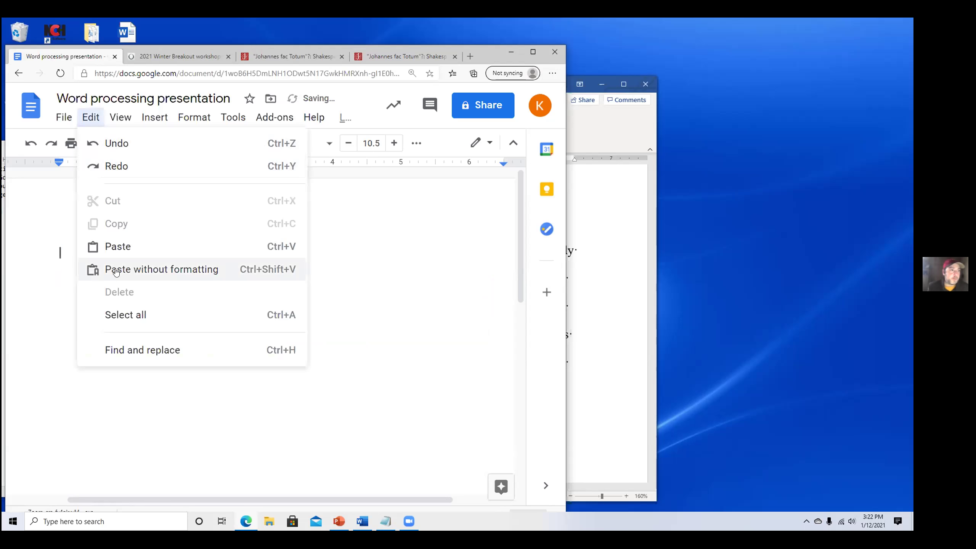
key(Return)
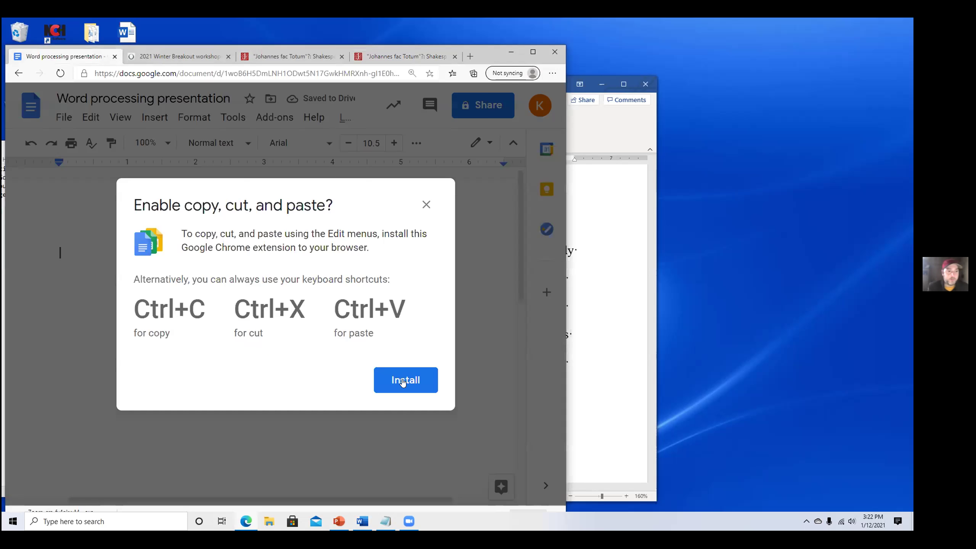
click(403, 380)
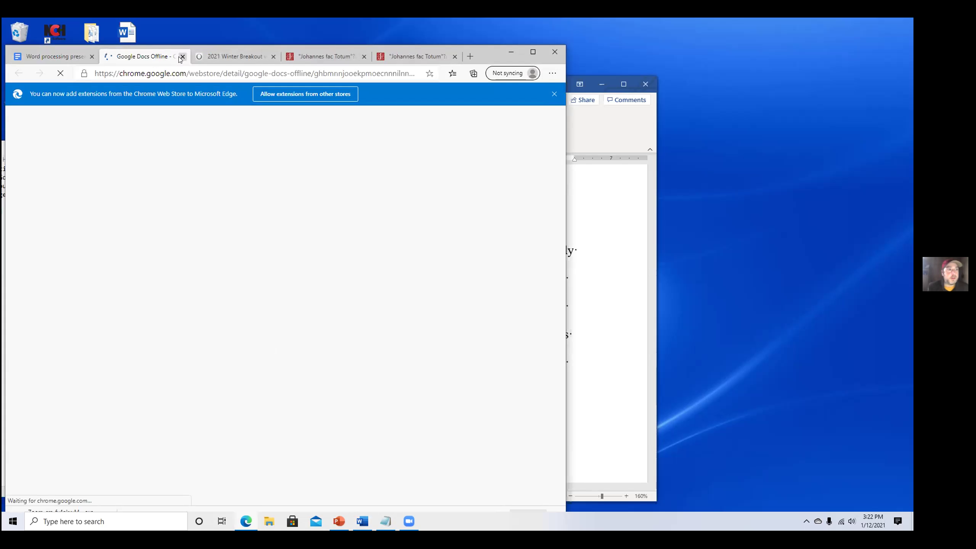
key(ctrl+w)
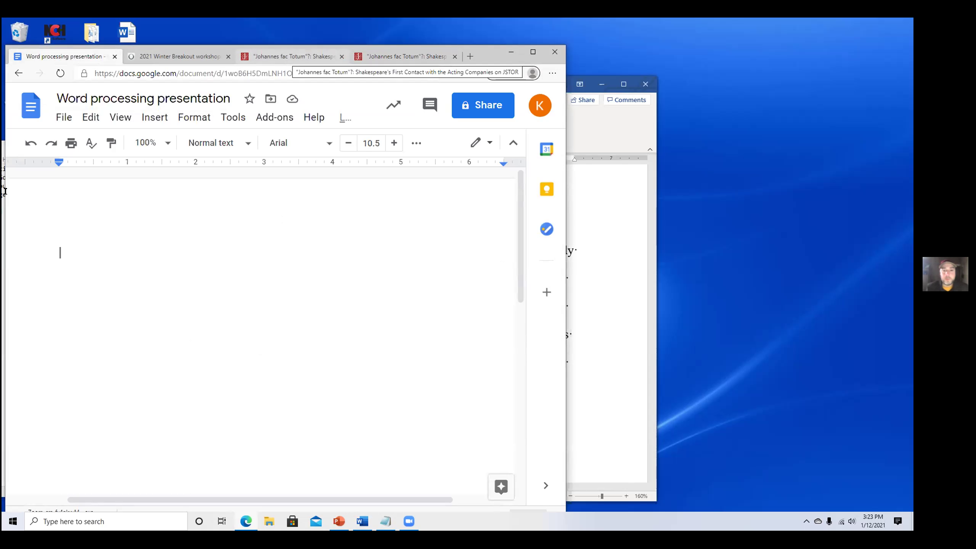
Open the article's JSTOR page, clear all text from the Word document, and return to the JSTOR page.
key(ctrl+3)
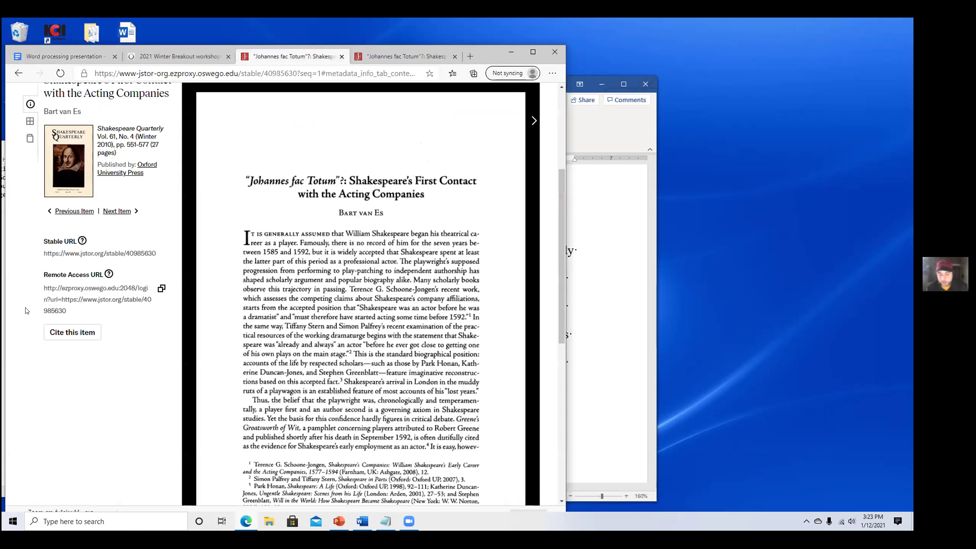
key(alt+Tab)
key(alt+Tab)
Open the article's citation formats on JSTOR and copy the MLA citation.
key(Tab)
key(Return)
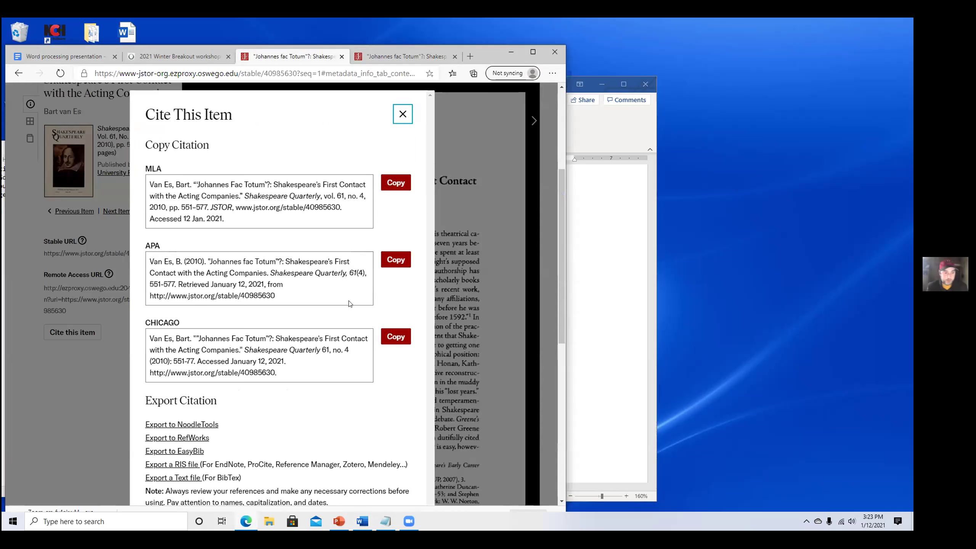
key(Tab)
key(ctrl+c)
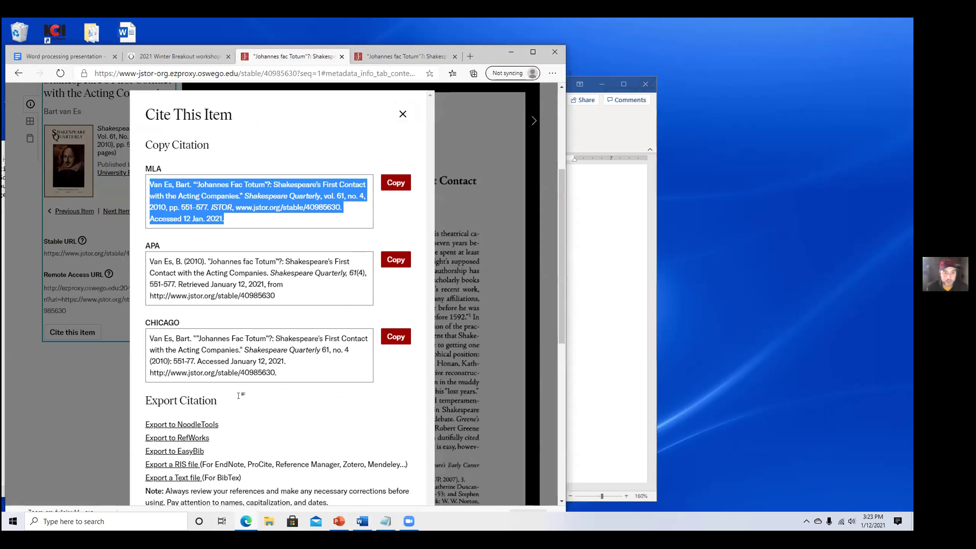
Paste the MLA citation into the empty Word document and convert it with the Keep Text Only option.
key(alt+Tab)
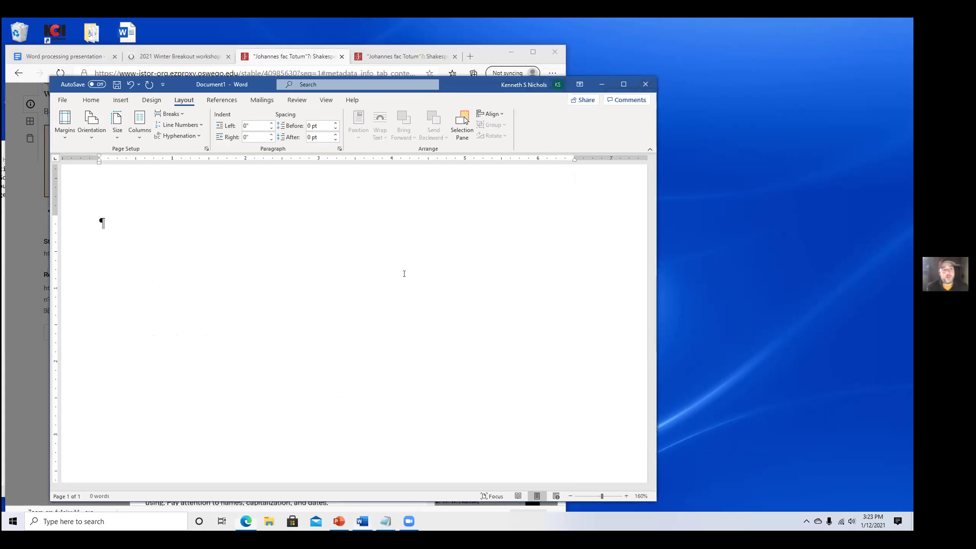
key(ctrl+v)
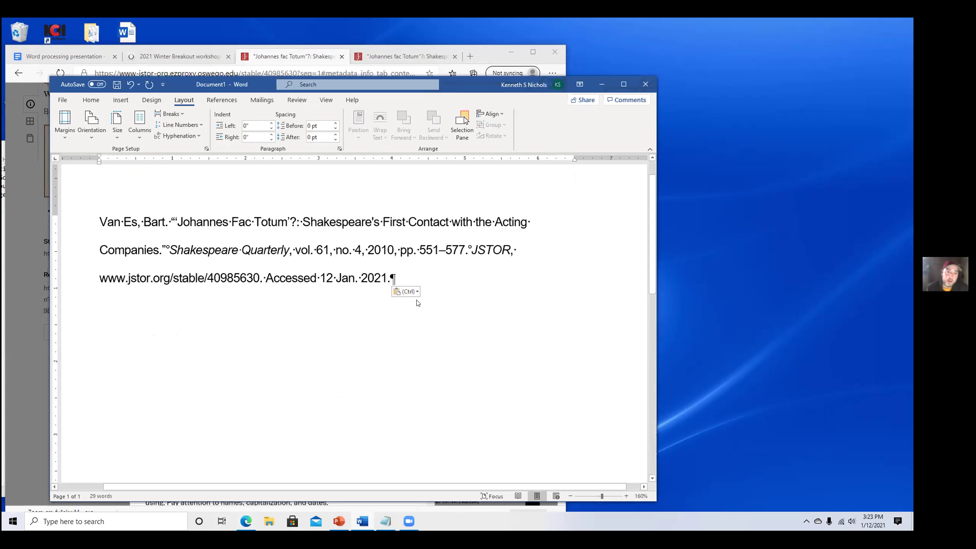
key(ctrl)
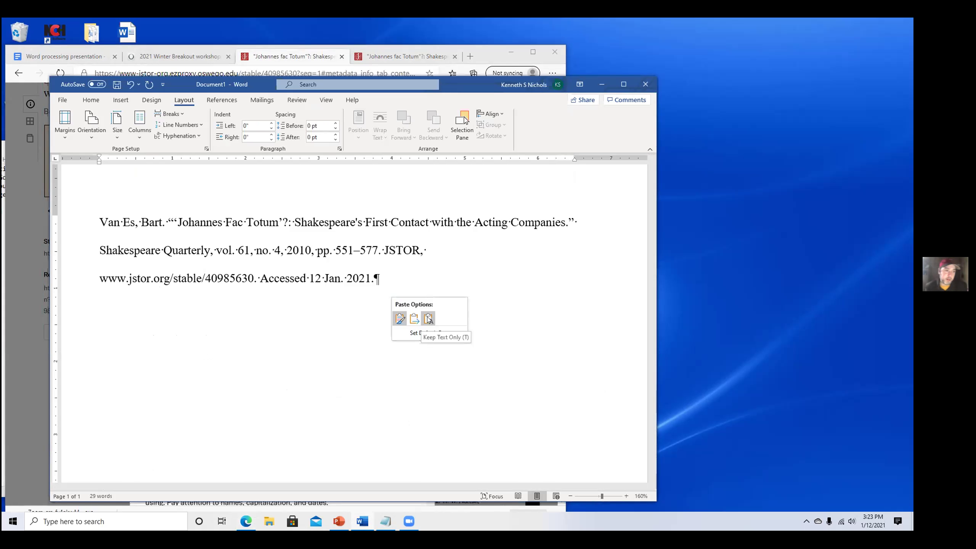
key(Escape)
Italicize the journal title "Shakespeare Quarterly" in the citation.
drag(113, 250, 214, 255)
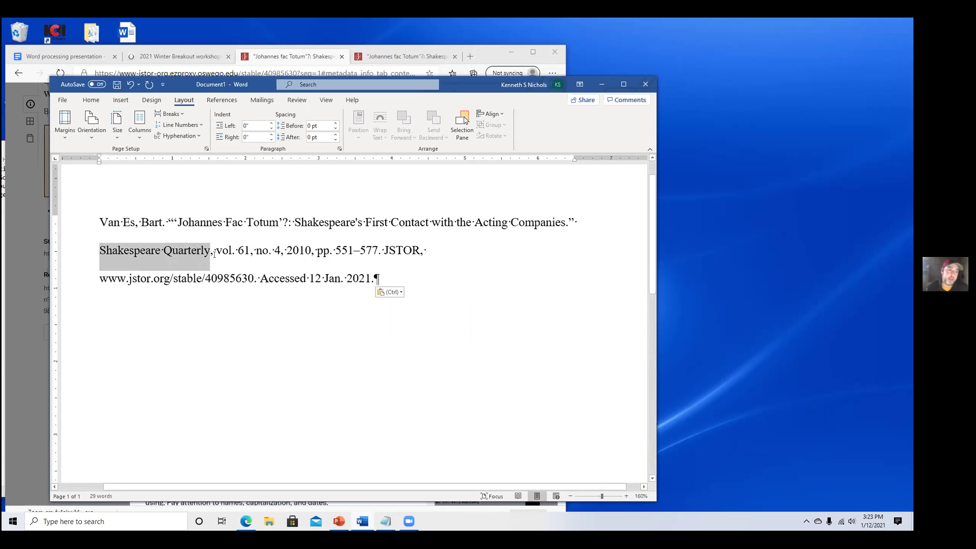
key(ctrl+i)
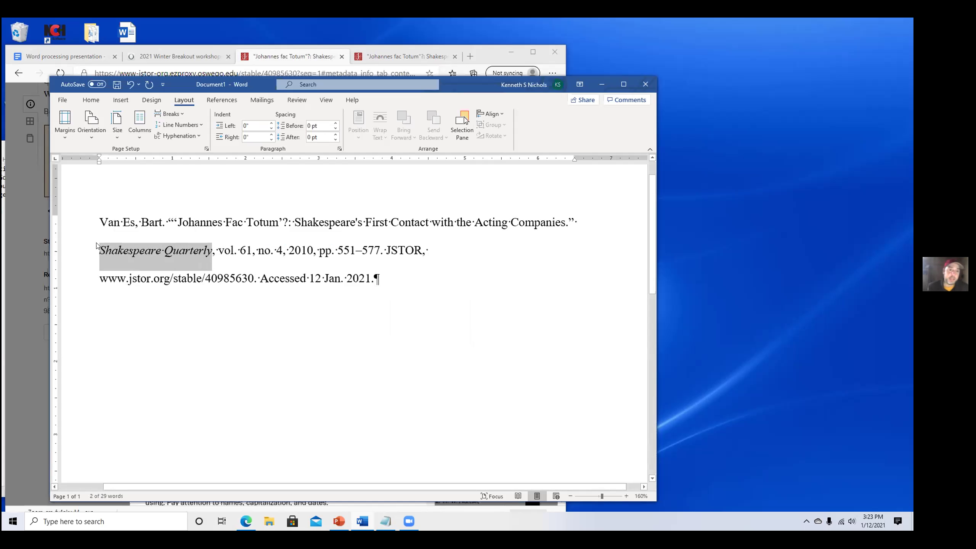
click(201, 261)
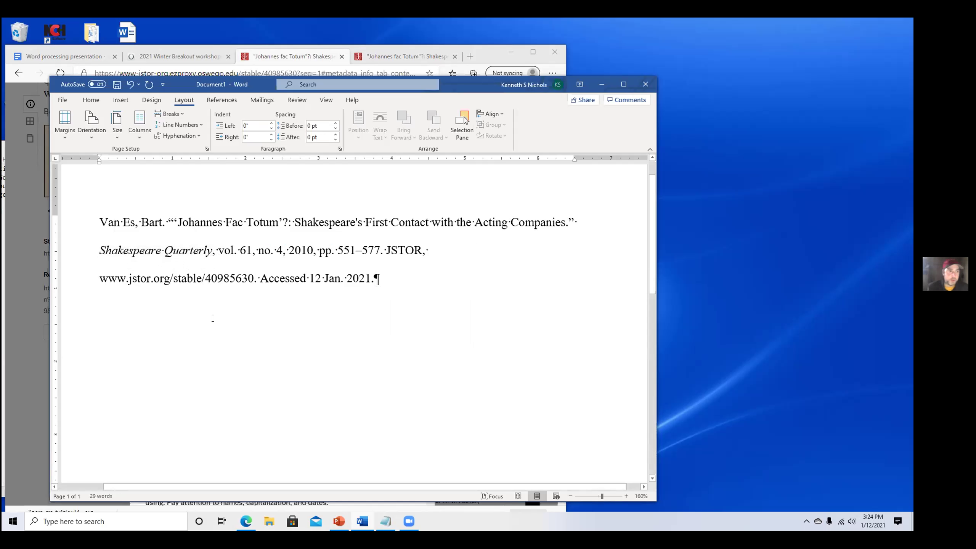
Start a new paragraph before "Shakespeare Quarterly" in the citation and indent its first line by one tab.
scroll(216, 337, up, 1)
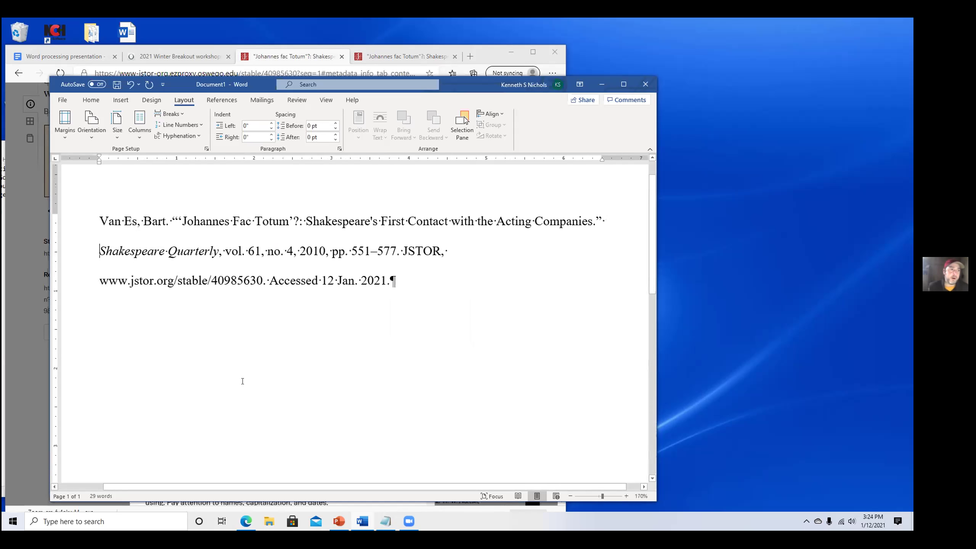
scroll(243, 381, up, 1)
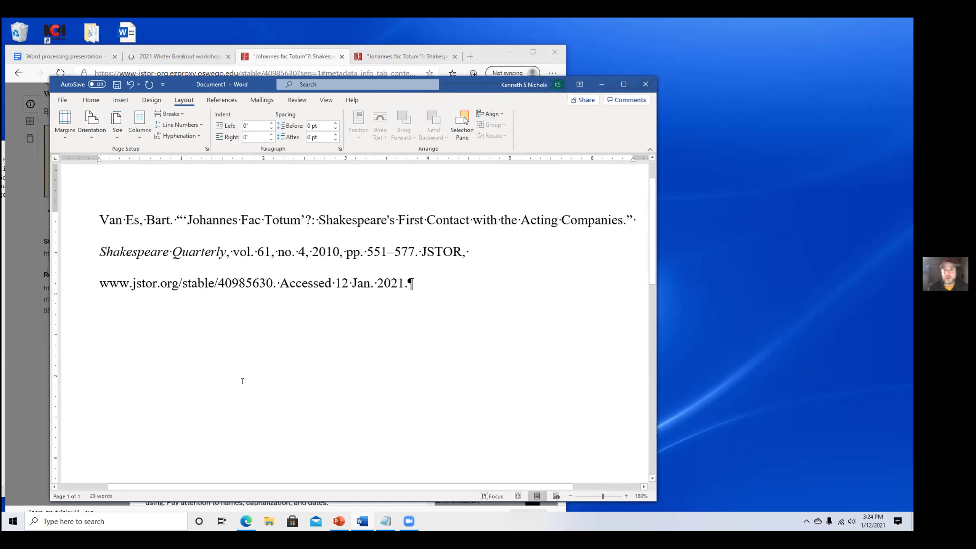
key(Return)
key(Tab)
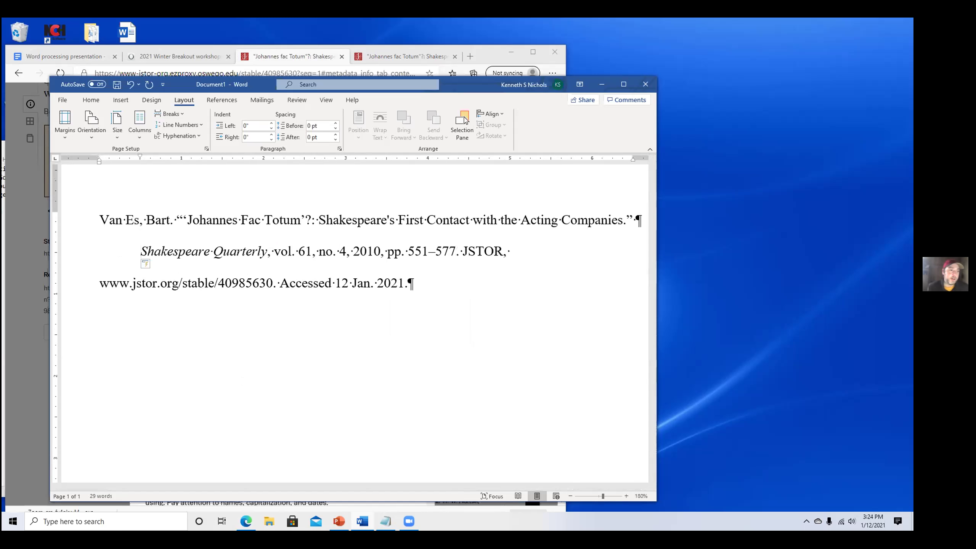
mouse_move(151, 265)
click(99, 285)
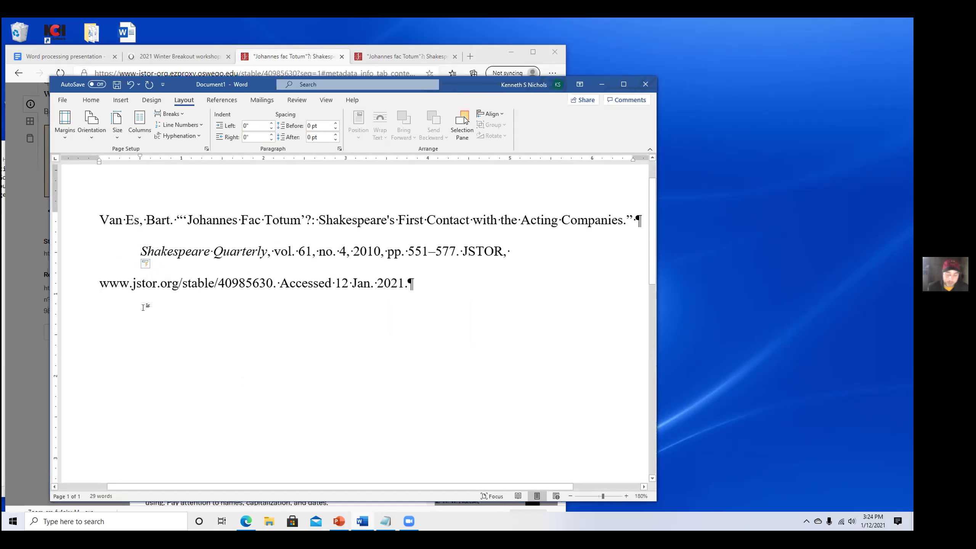
key(Return)
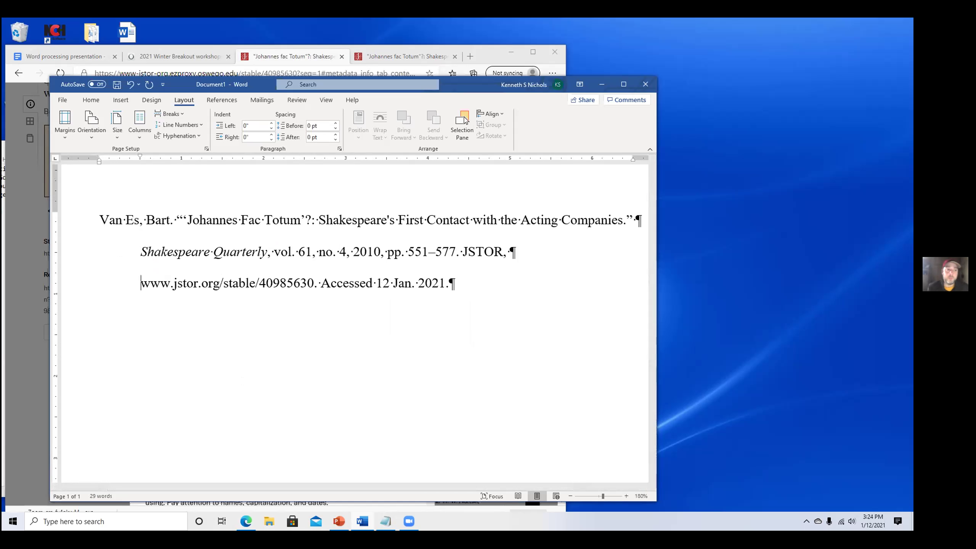
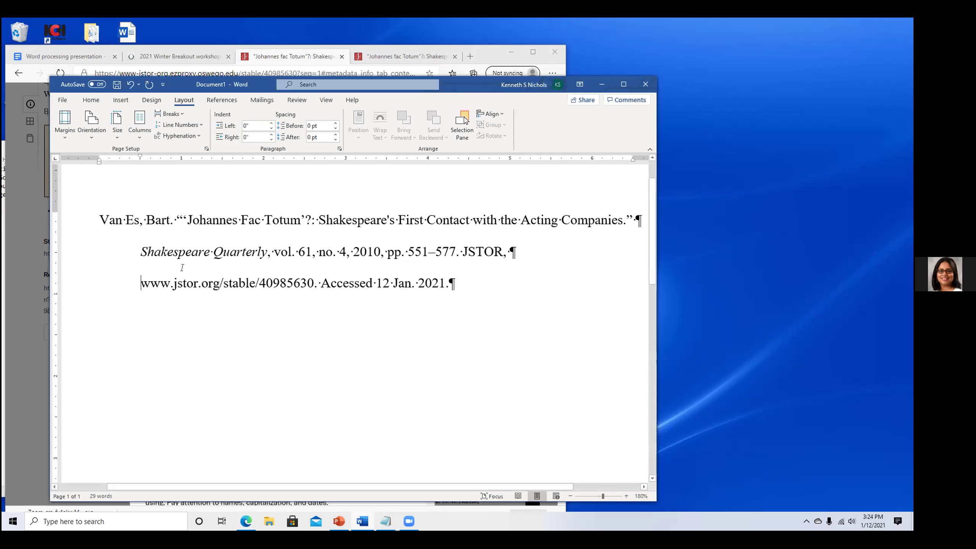
Apply a 0.5" hanging indent to all of the citation's paragraphs through the Paragraph settings.
key(ctrl+a)
right_click(262, 351)
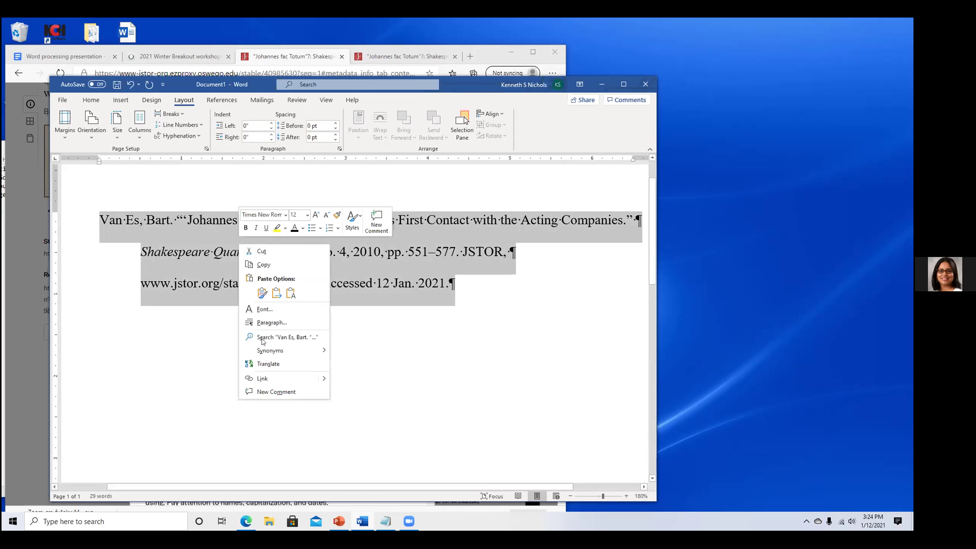
click(265, 324)
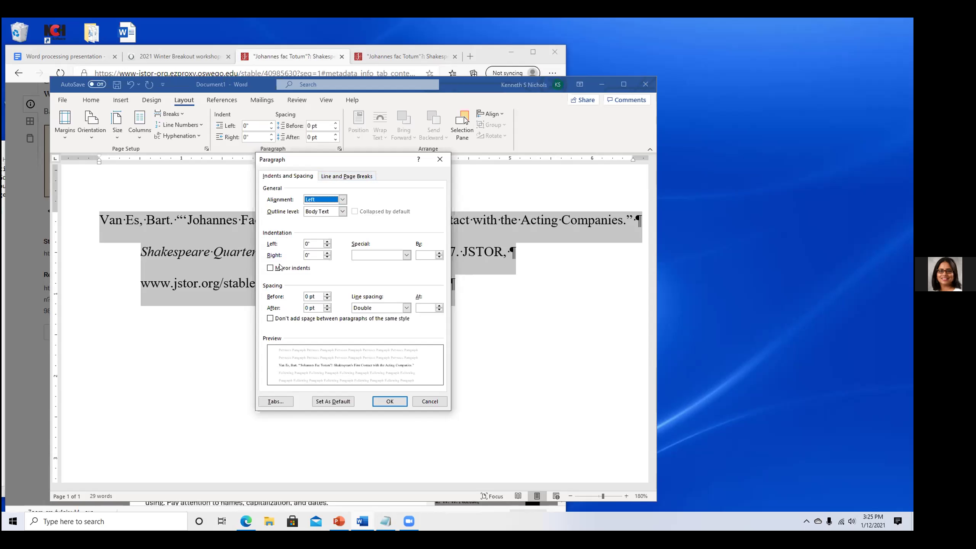
click(366, 254)
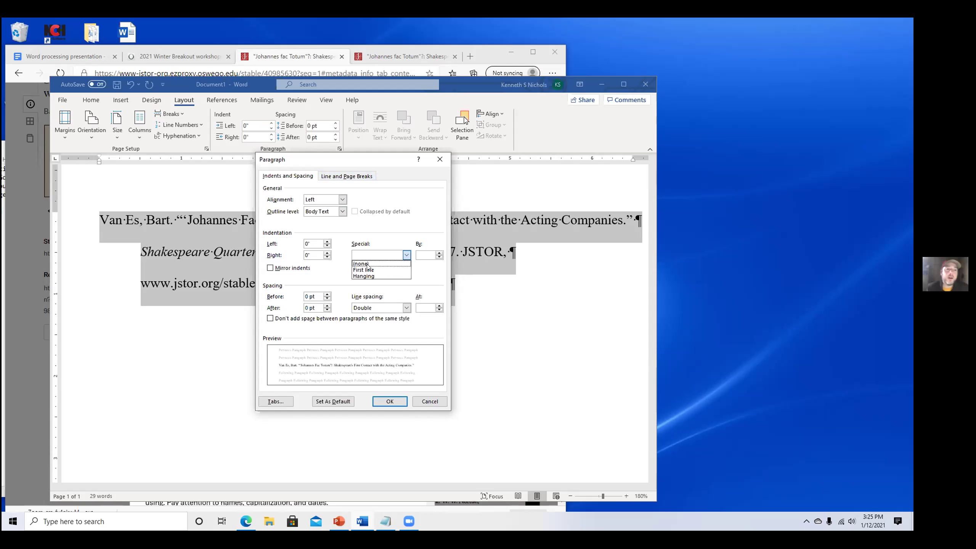
click(379, 276)
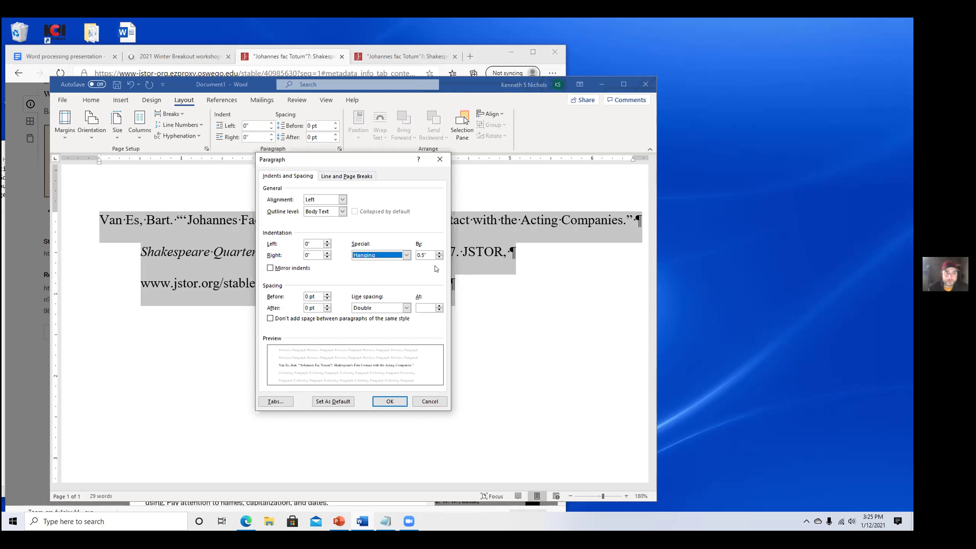
click(398, 402)
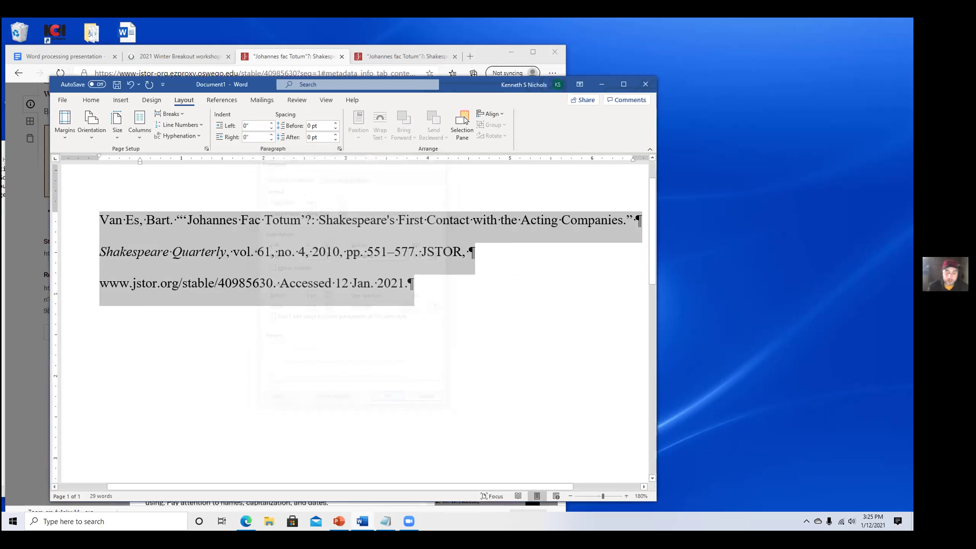
Indent the "Shakespeare Quarterly" line and the URL line of the citation by one tab each.
click(100, 252)
key(Tab)
key(Down)
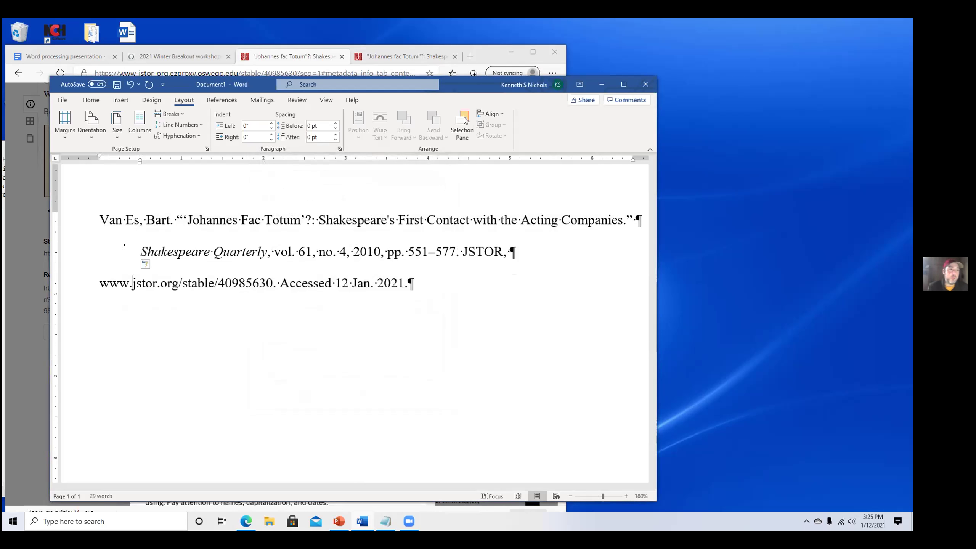
key(Home)
key(Return)
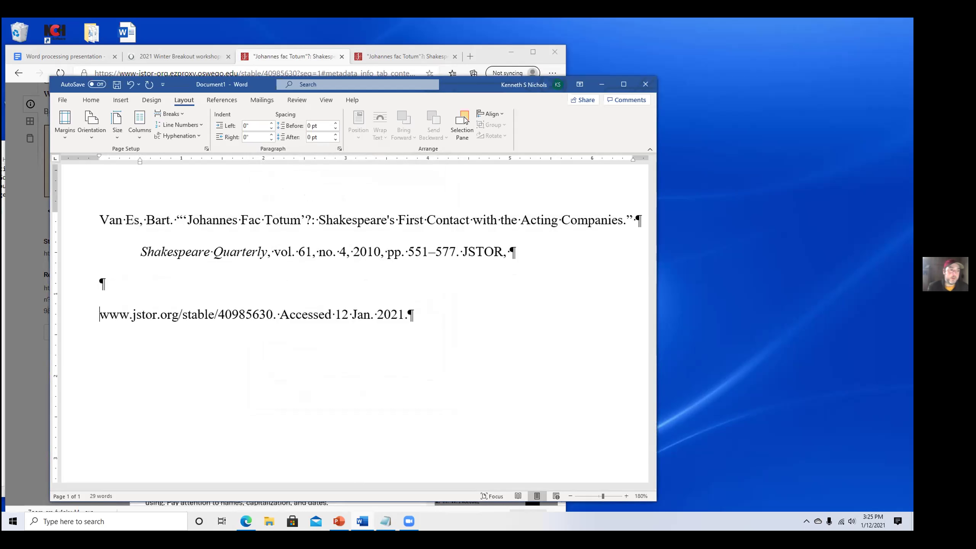
key(BackSpace)
key(Tab)
Try to move the "Shakespeare Quarterly" paragraph's indent out past the page's left margin using the ruler.
click(270, 254)
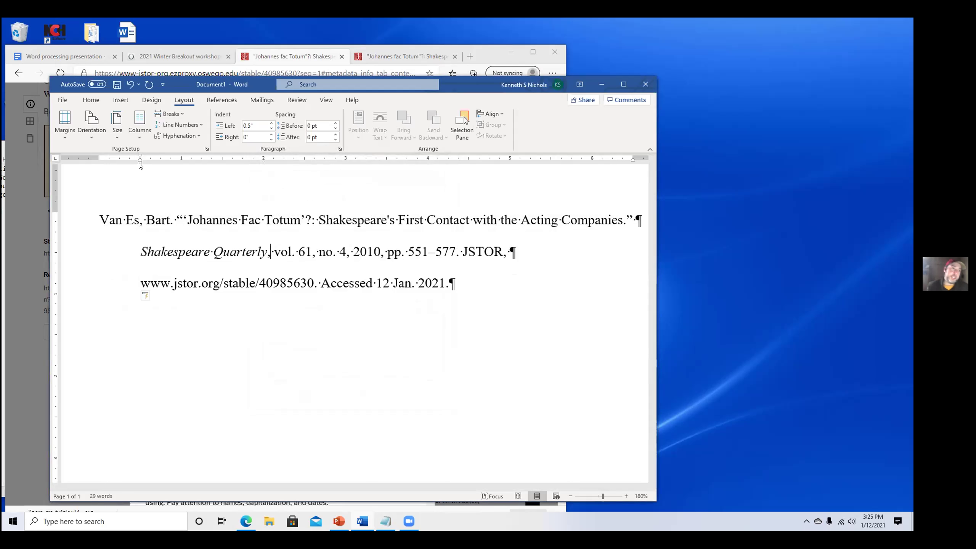
drag(140, 162, 140, 165)
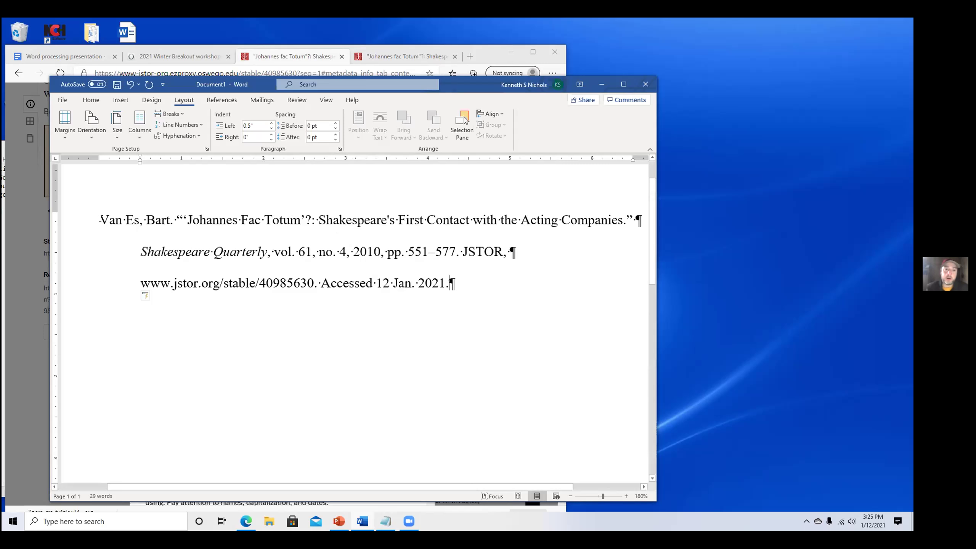
drag(100, 219, 165, 298)
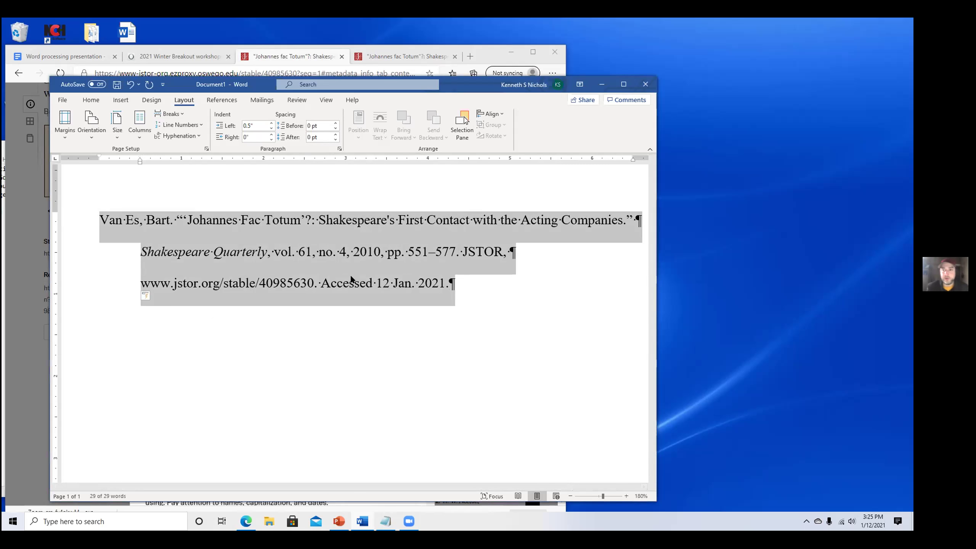
click(218, 270)
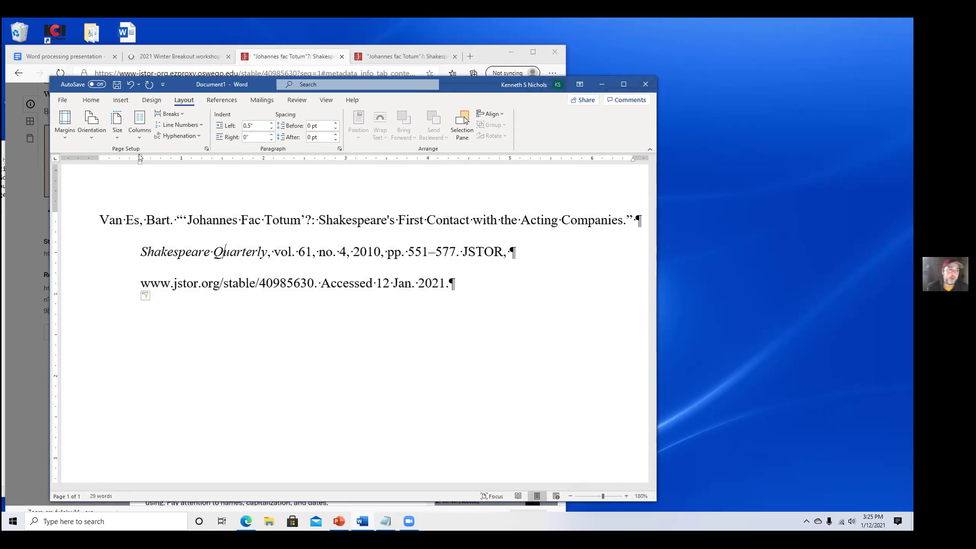
drag(140, 163, 73, 161)
key(shift+Up)
key(shift+Up)
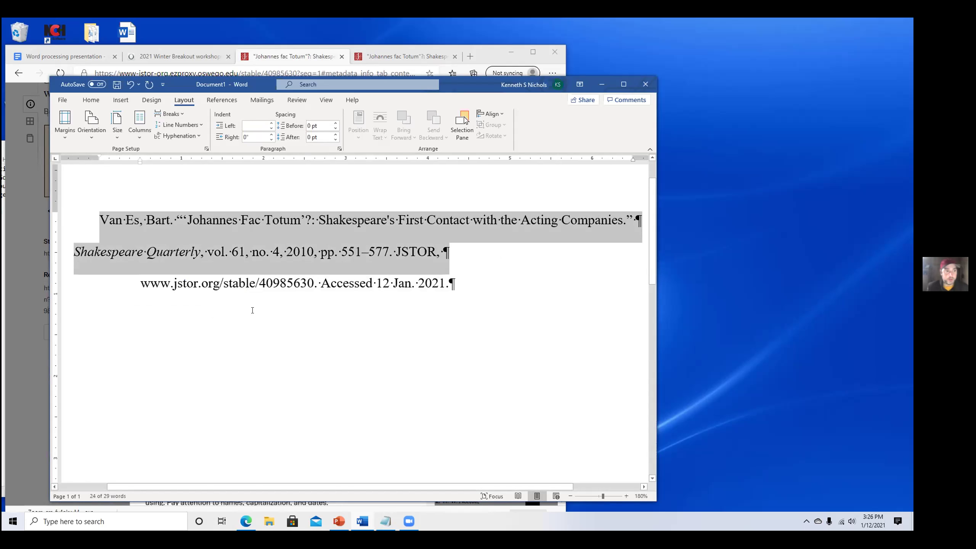
Undo the ruler indent change and the tab indents on the citation's second and third lines.
key(ctrl+z)
key(ctrl+z)
key(ctrl+z)
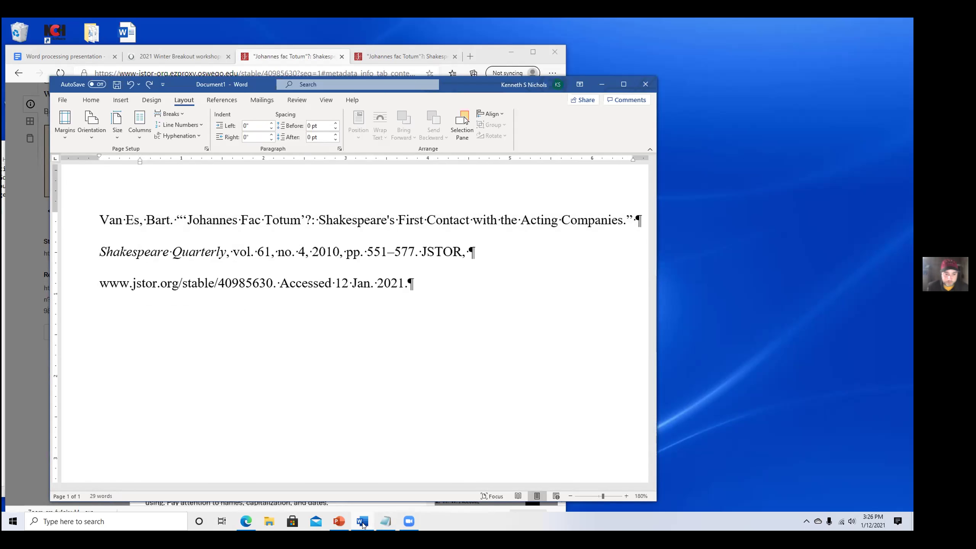
Switch to the PowerPoint presentation to show the "Defaults" slide full screen, and return to the Word document.
mouse_move(363, 525)
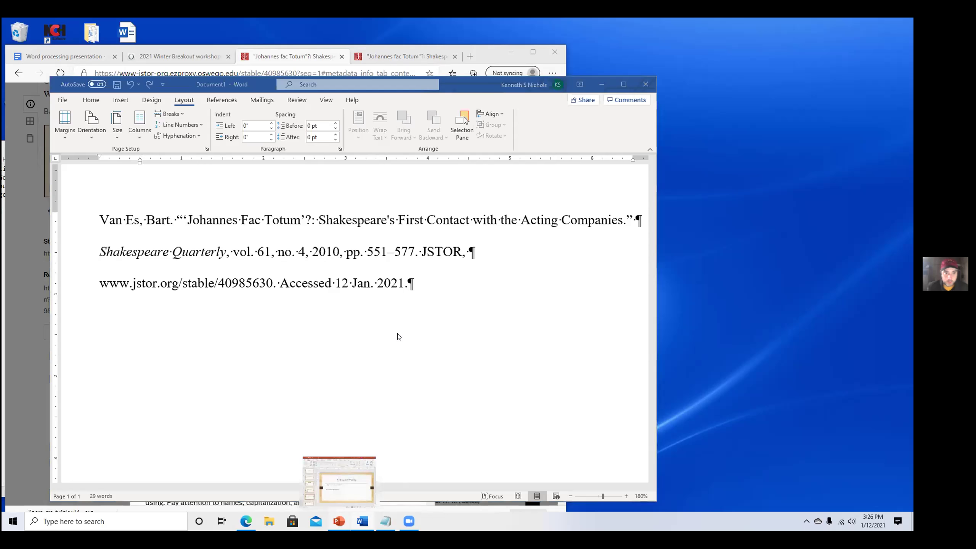
key(alt+Tab)
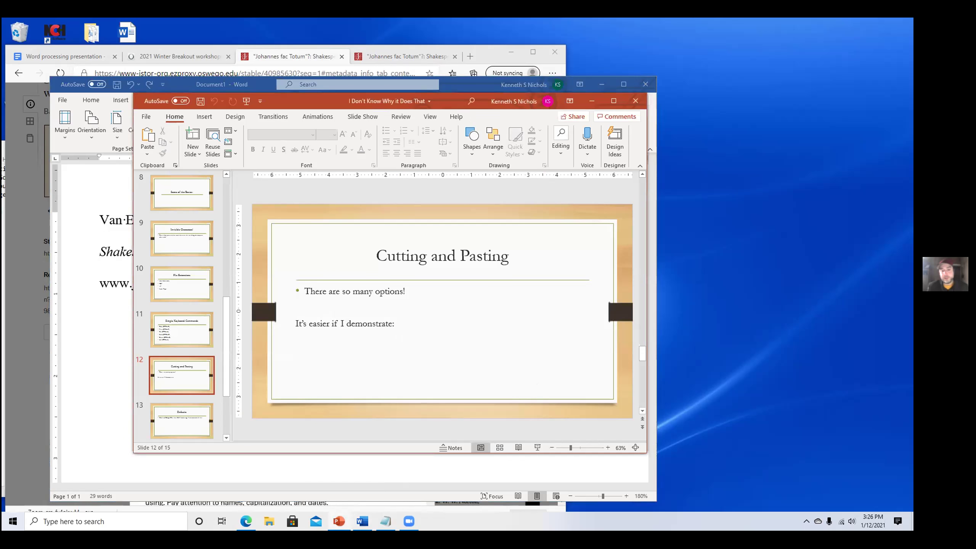
key(shift+F5)
key(Right)
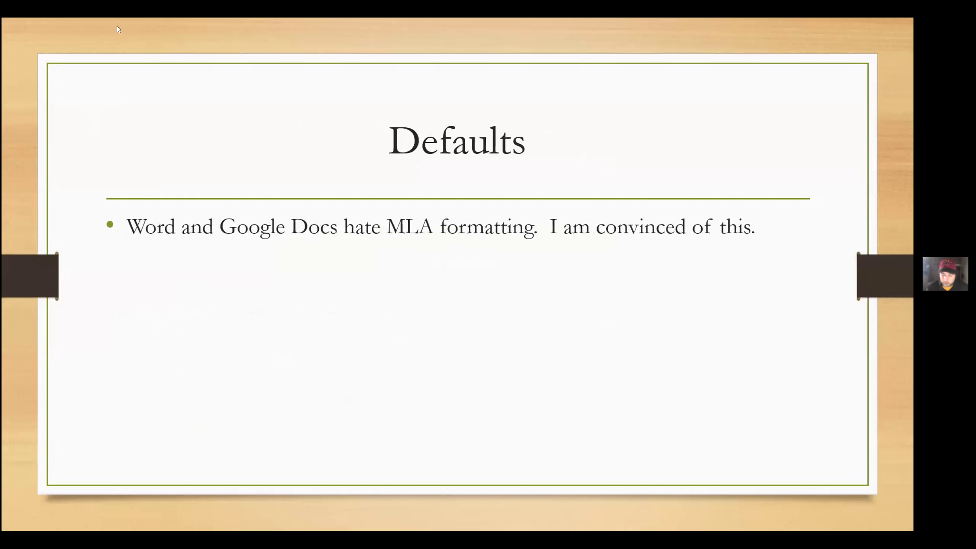
key(Escape)
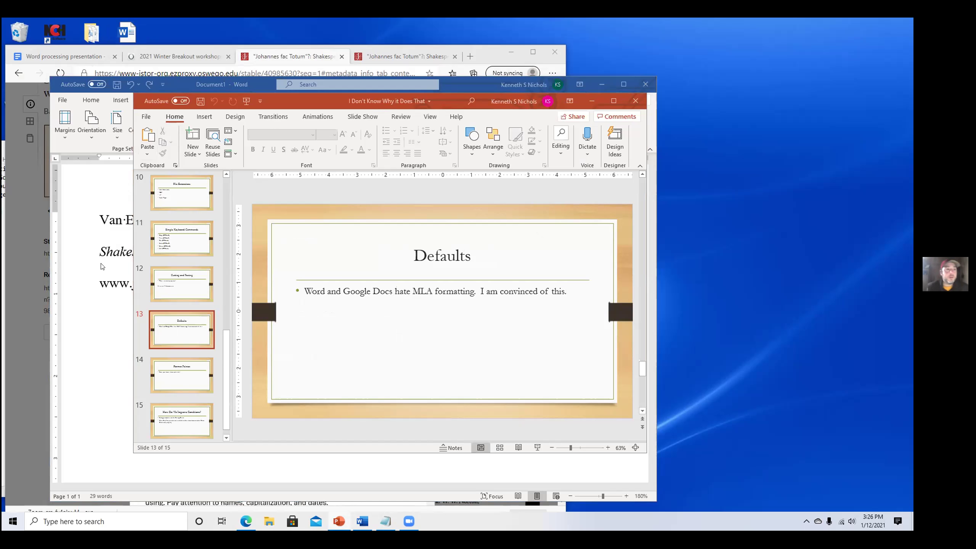
key(alt+Tab)
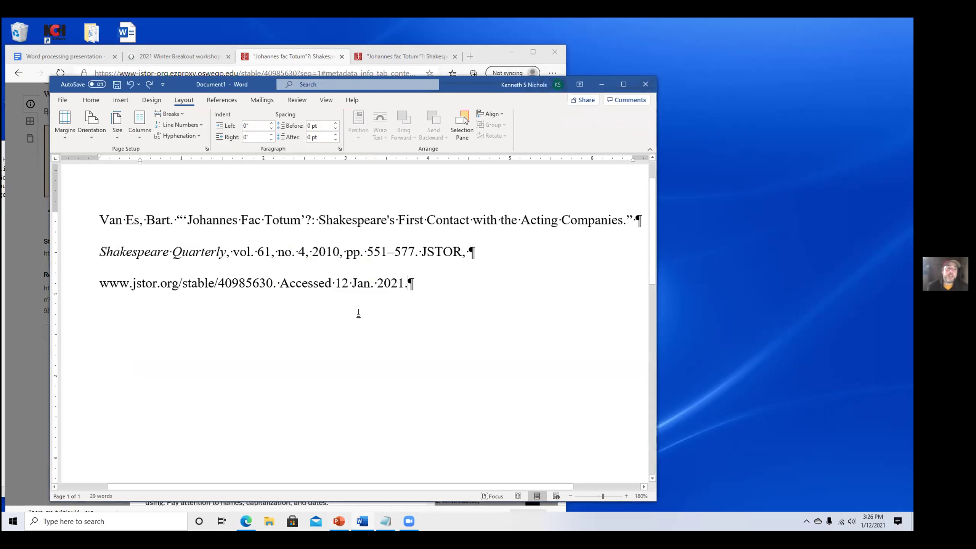
Try a left indent of -0.8" and a right indent of 0.7" for the whole citation in the Paragraph settings, without applying them.
key(ctrl+a)
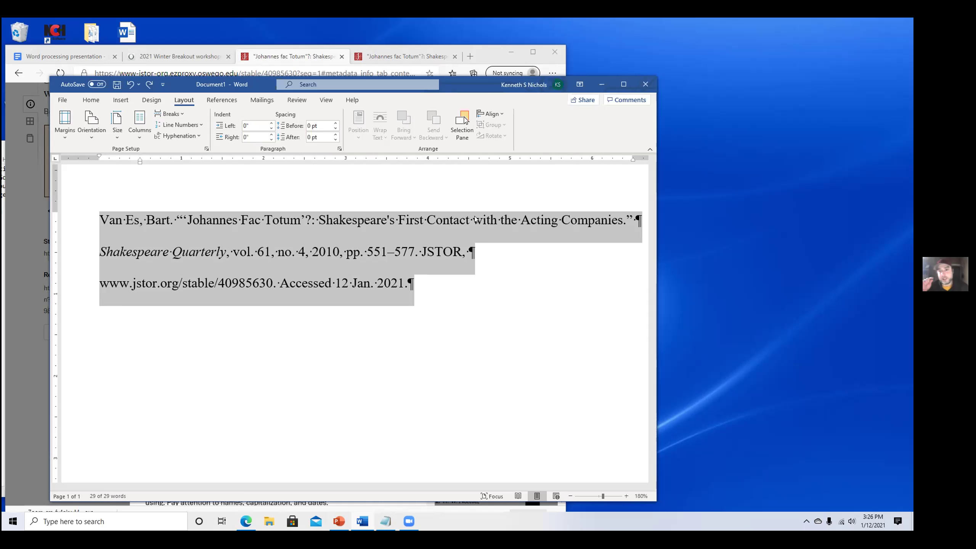
drag(459, 305, 100, 220)
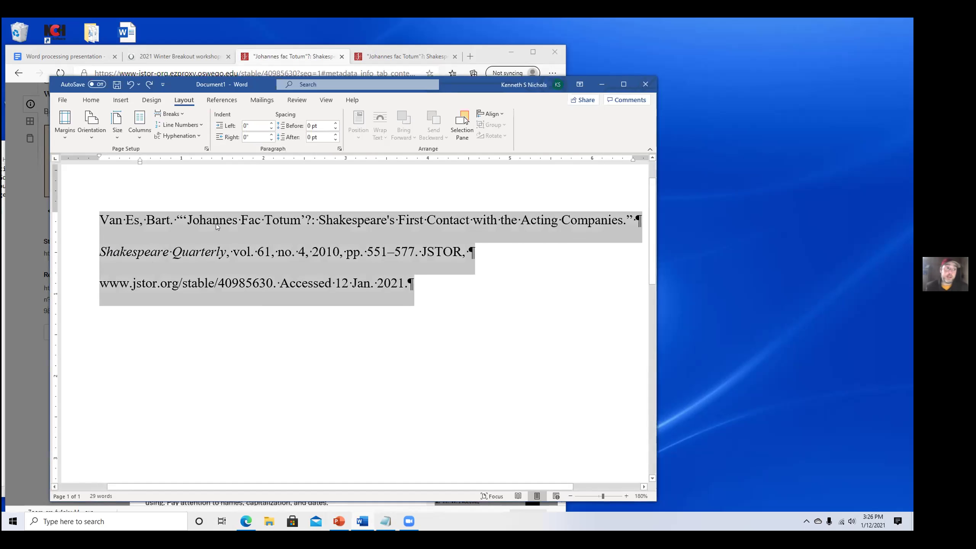
right_click(318, 264)
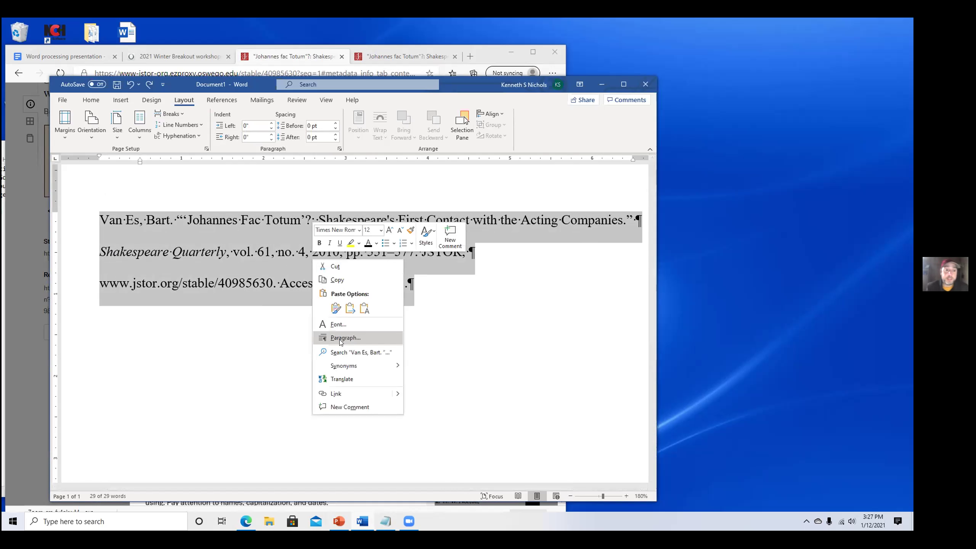
click(339, 338)
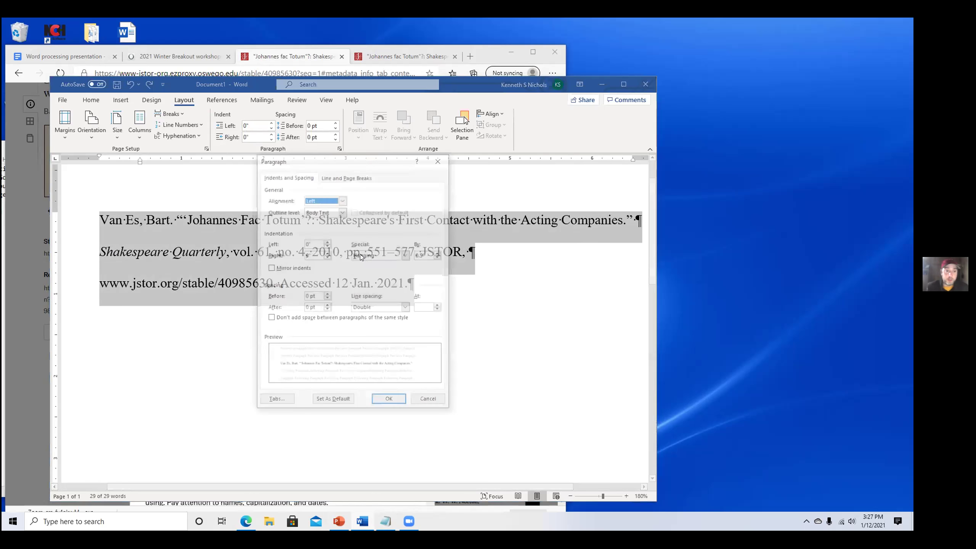
click(327, 253)
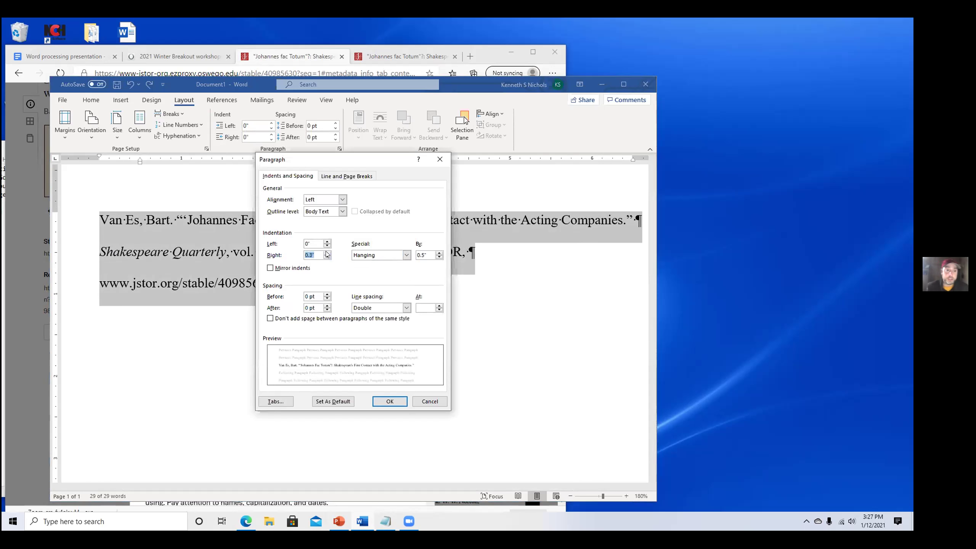
click(326, 246)
click(326, 245)
click(326, 245)
click(326, 246)
click(327, 246)
click(327, 246)
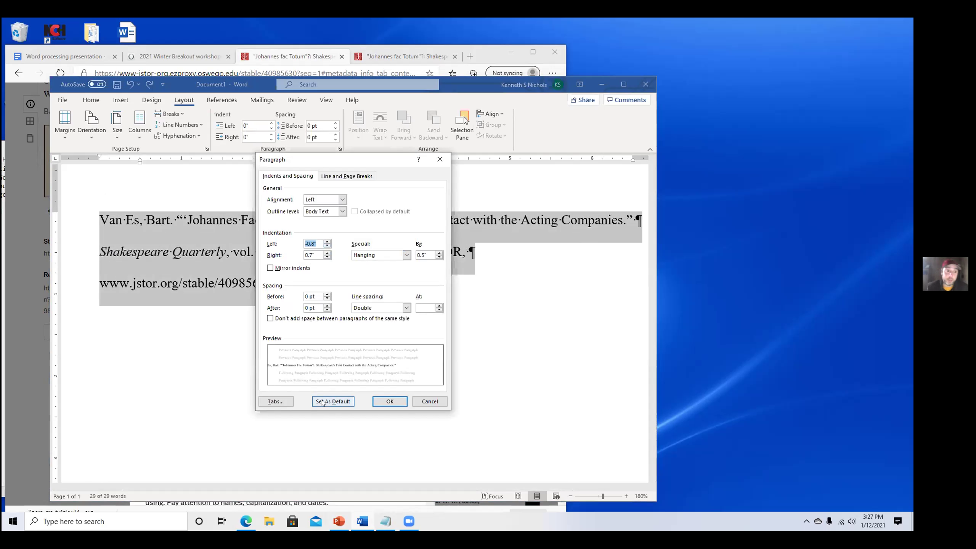
click(307, 308)
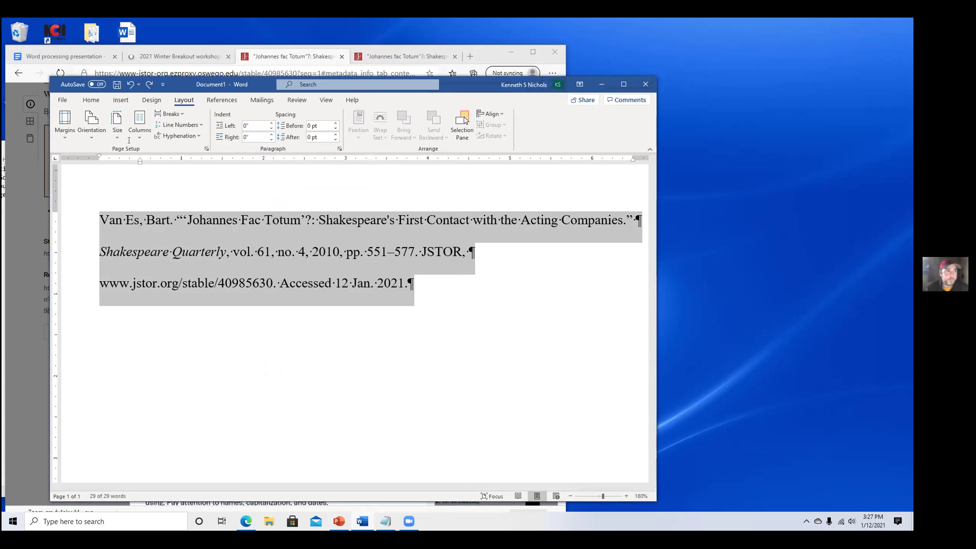
Switch to the "Word processing presentation" document in Google Docs and set its text to Times New Roman, size 12.
key(alt+Tab)
key(ctrl+1)
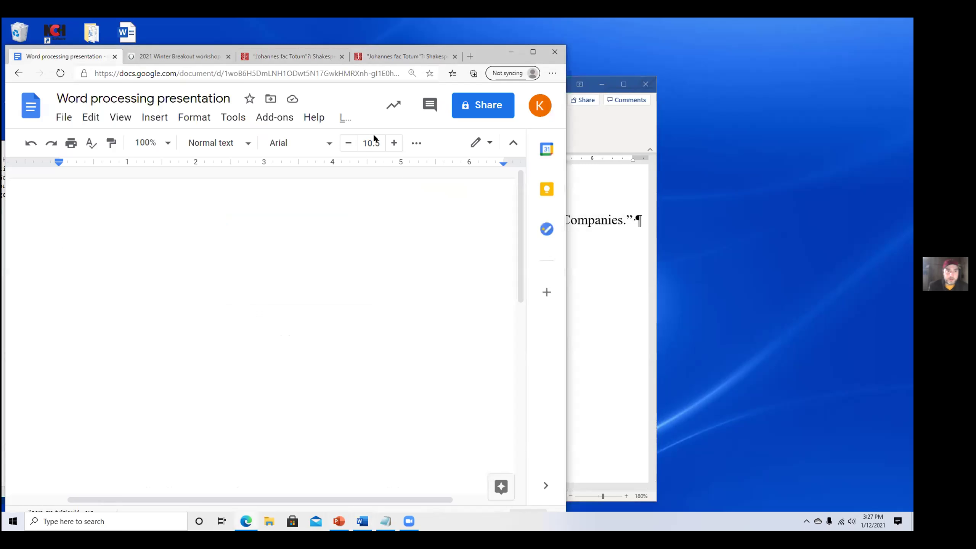
click(299, 142)
click(321, 224)
click(393, 143)
click(393, 144)
click(371, 143)
click(245, 209)
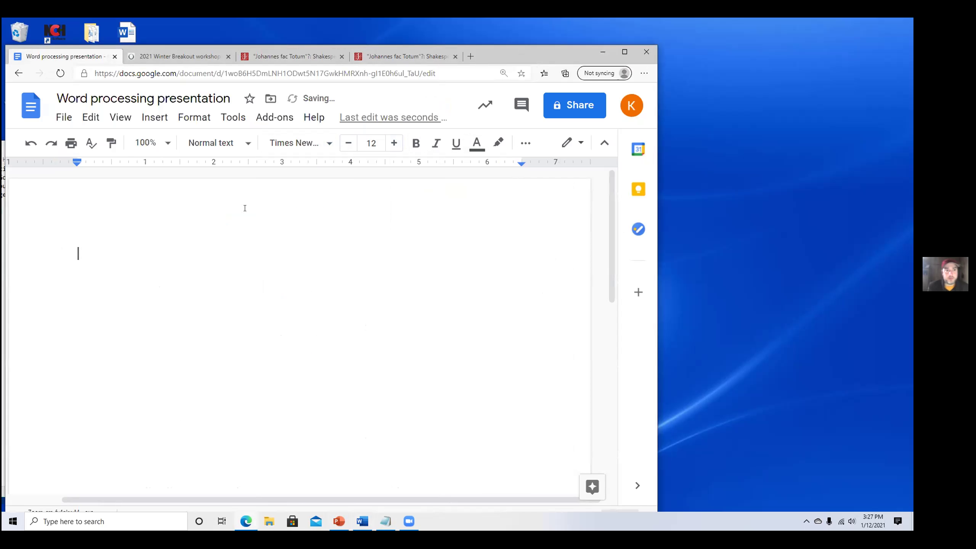
Save the document's current paragraph styles as the default styles.
click(182, 121)
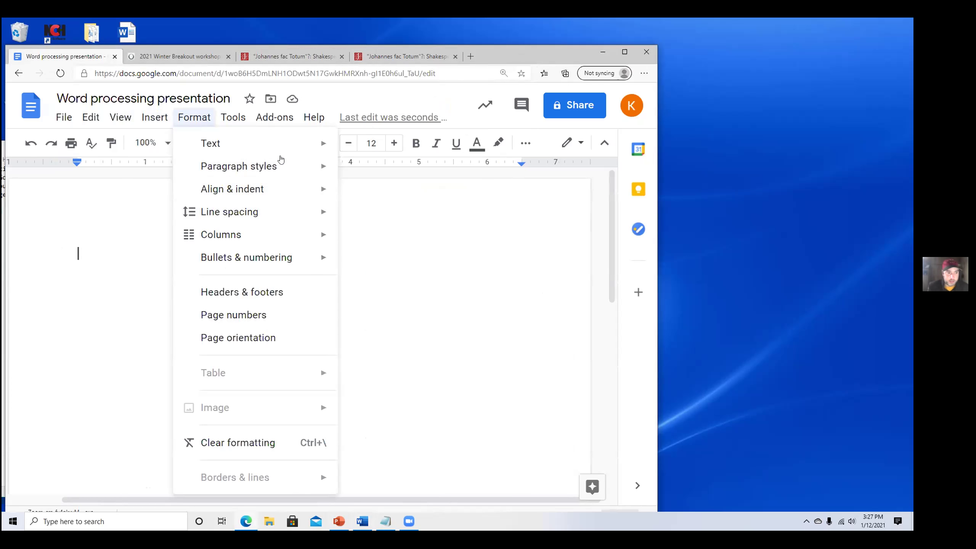
mouse_move(287, 166)
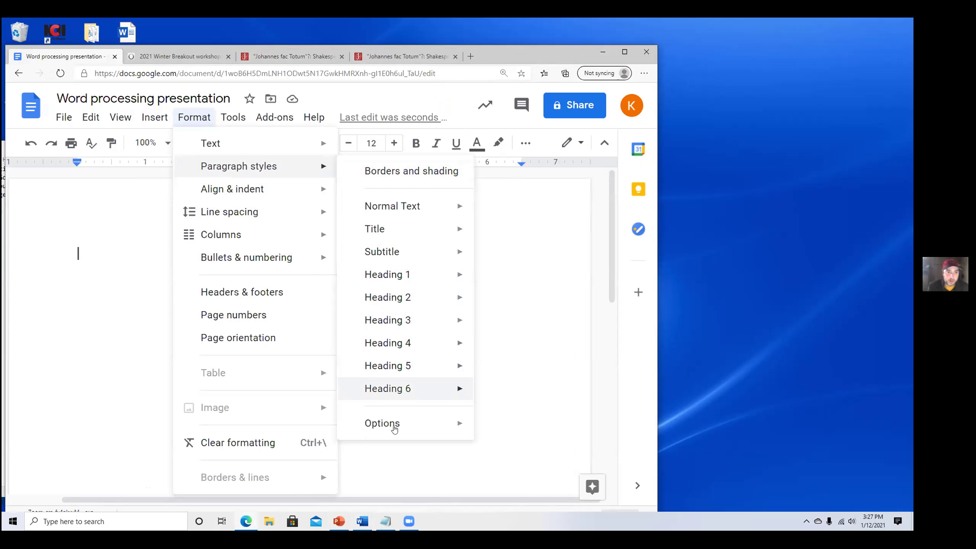
mouse_move(378, 424)
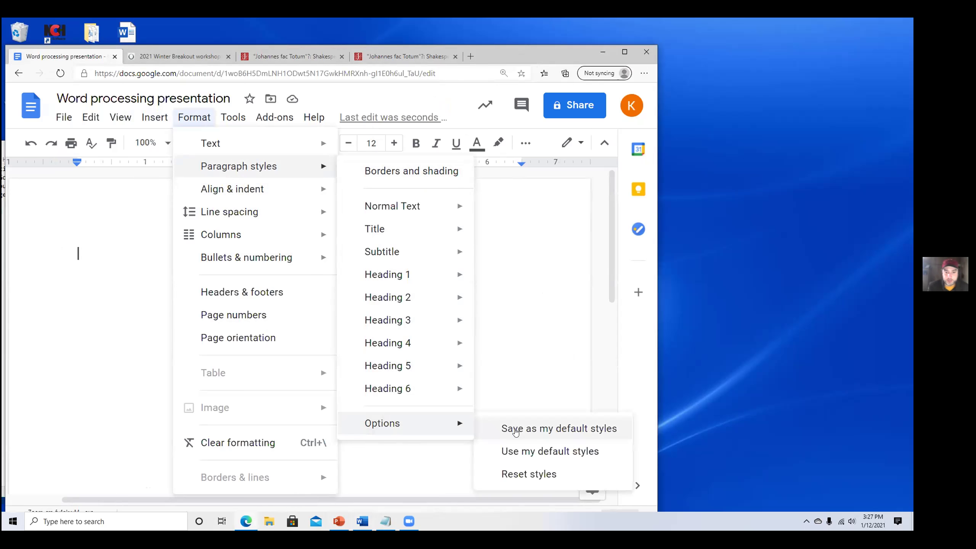
click(516, 429)
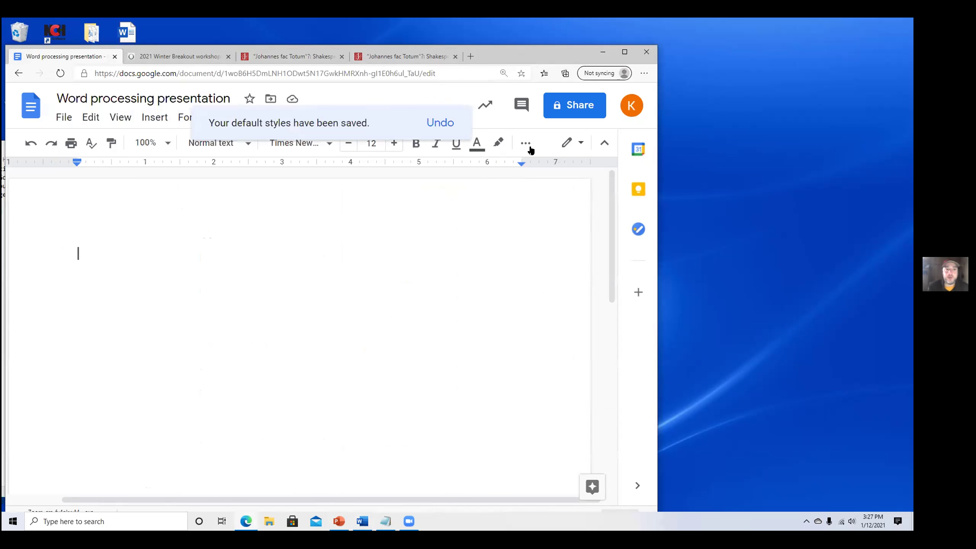
Set the document's line spacing to single and save the current styles as the default styles again.
click(388, 170)
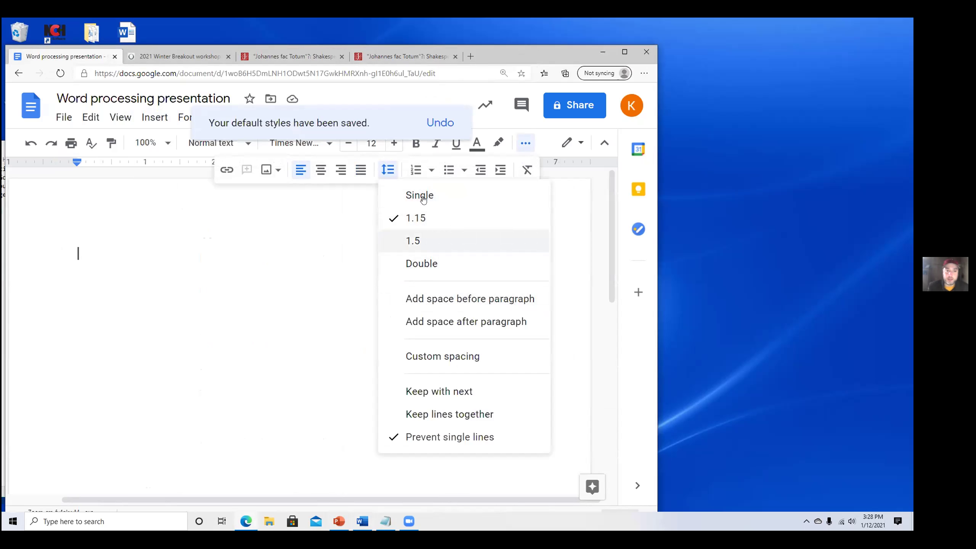
click(423, 197)
click(175, 117)
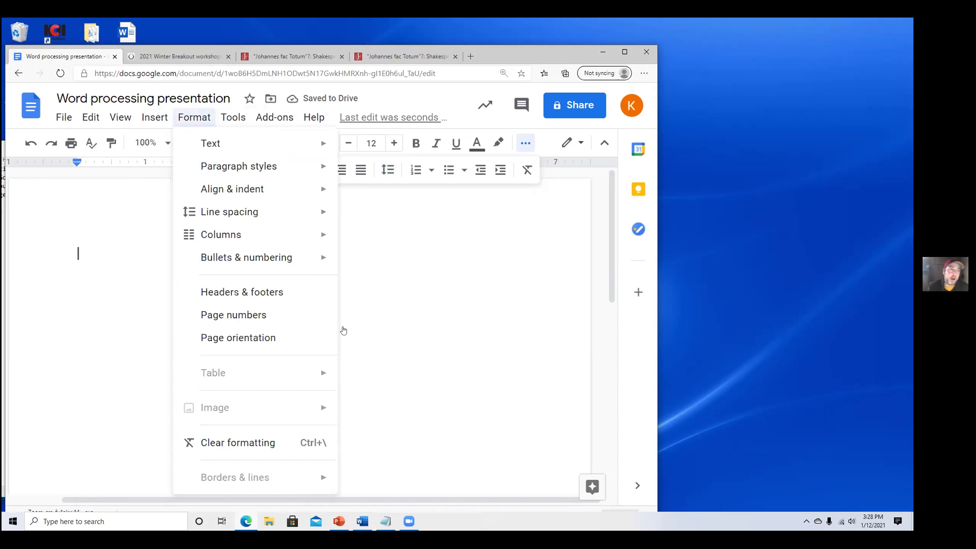
key(Escape)
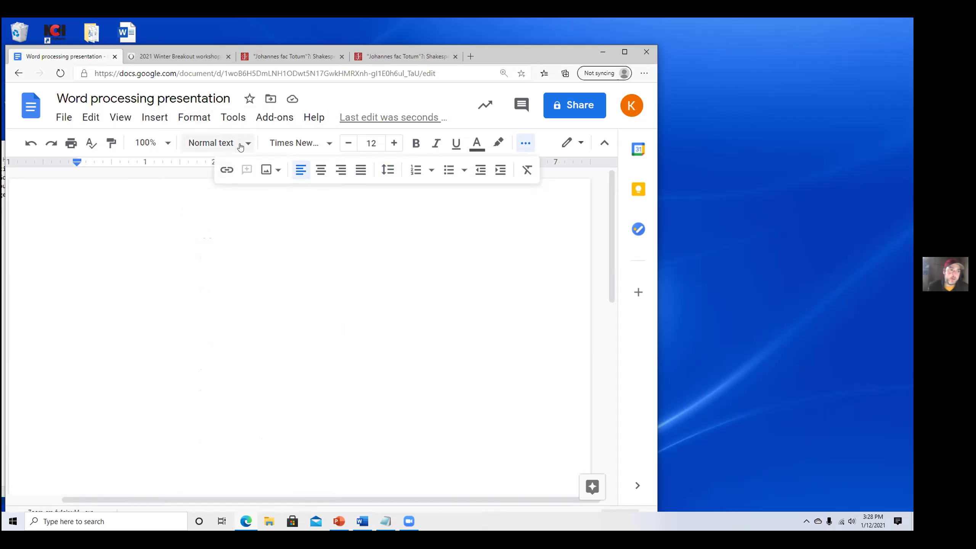
click(192, 120)
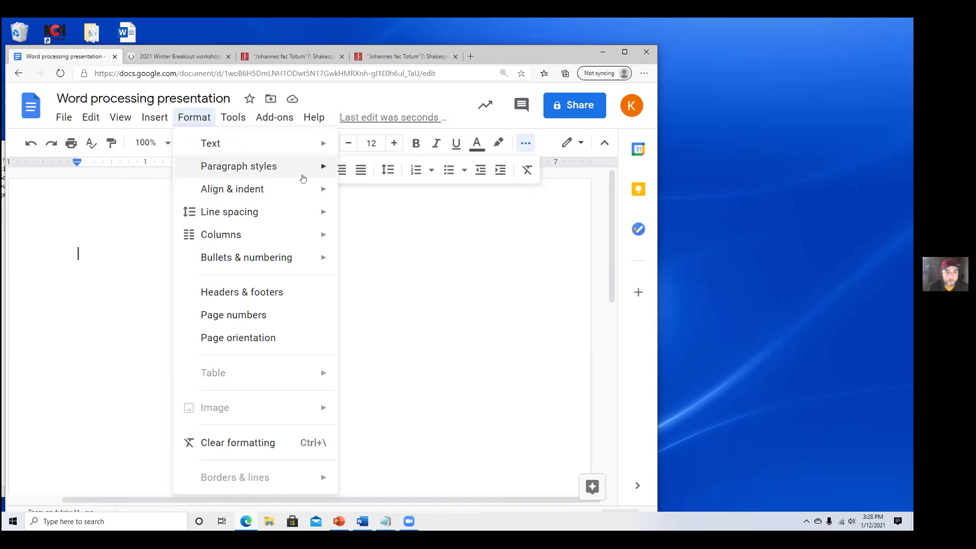
mouse_move(301, 173)
mouse_move(423, 423)
click(553, 431)
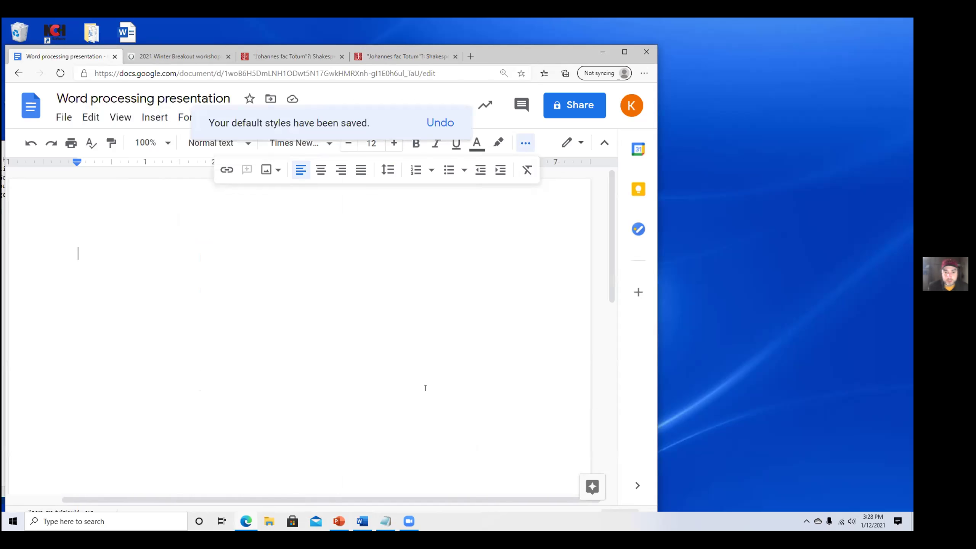
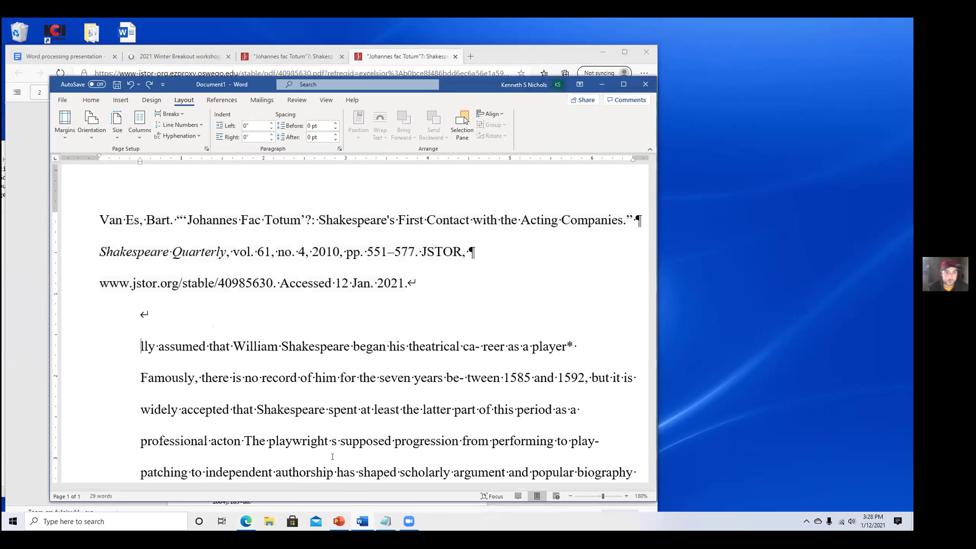
Switch to the Word document and revert the pasted Shakespeare passage to its original line breaks.
scroll(315, 478, down, 2)
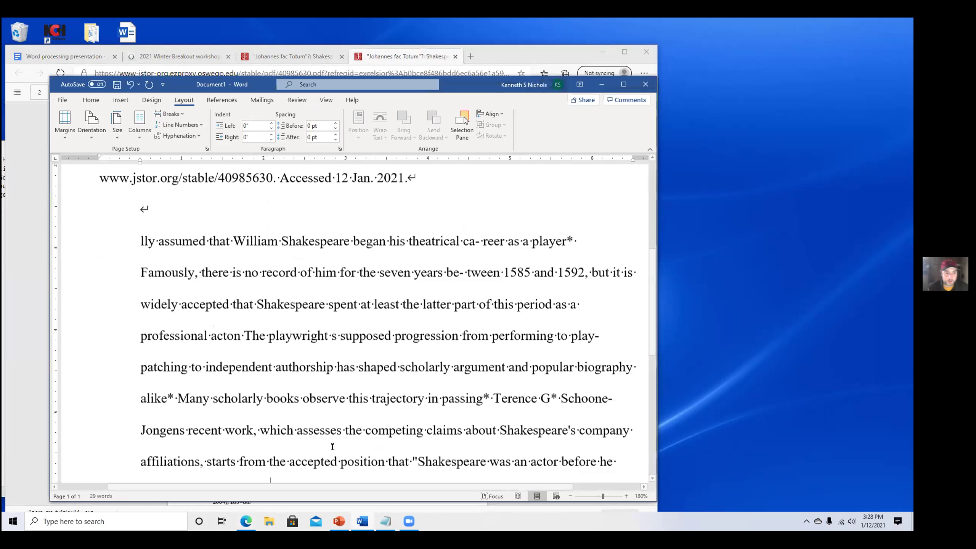
scroll(488, 387, down, 3)
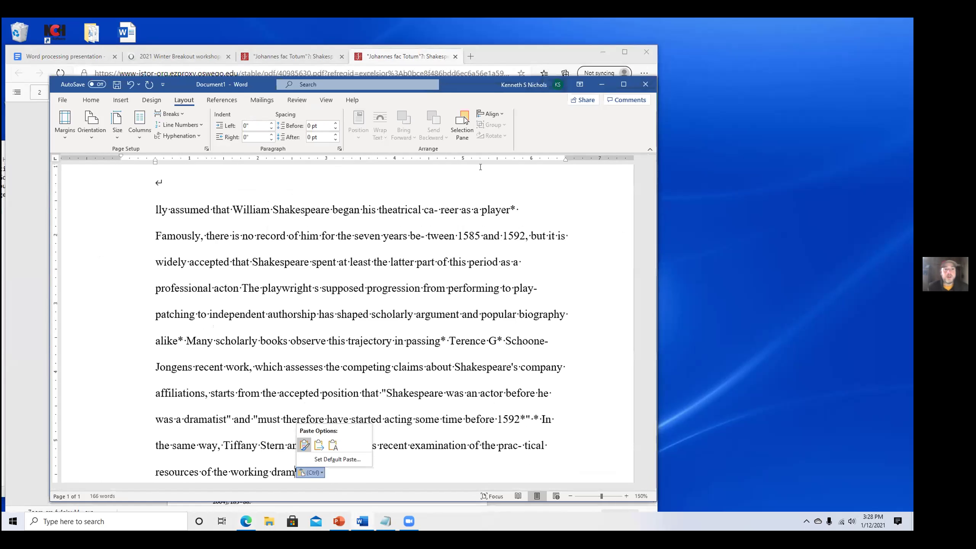
key(ctrl+z)
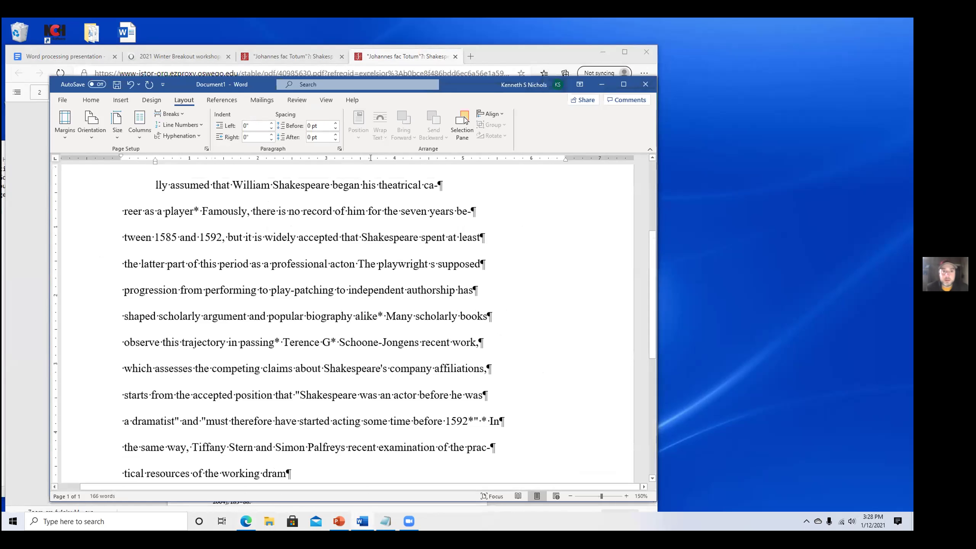
Replace the manual line breaks between the citation and the pasted passage with two paragraph breaks.
scroll(386, 214, up, 3)
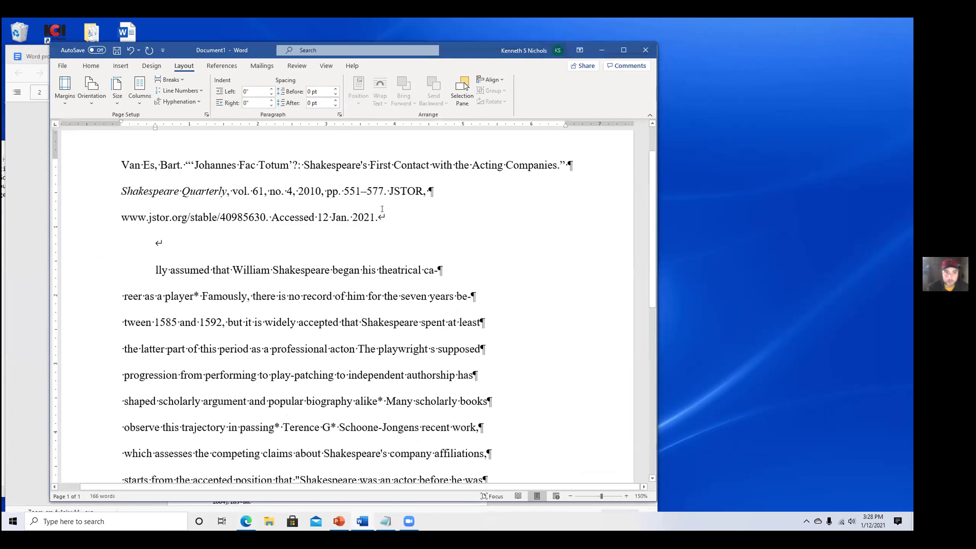
key(BackSpace)
key(BackSpace)
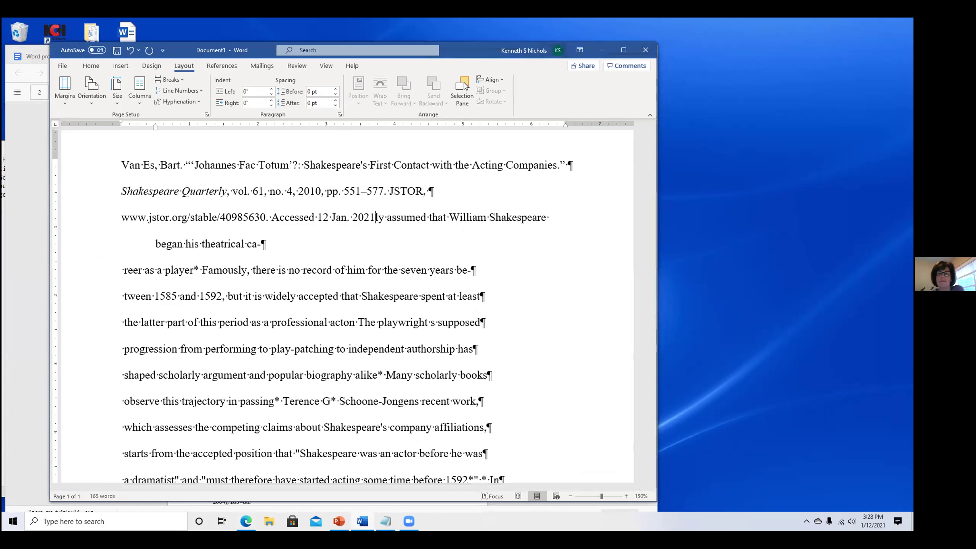
key(Return)
key(Return)
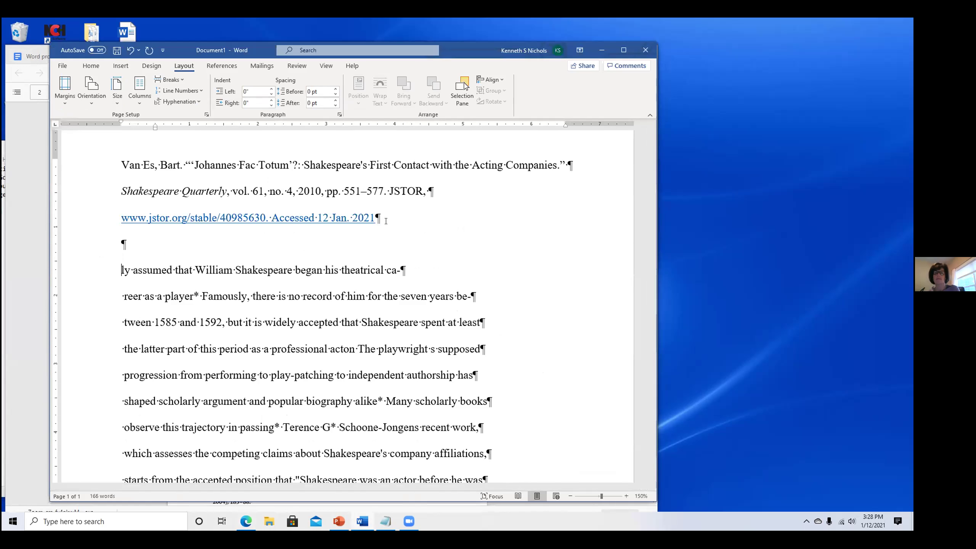
right_click(286, 213)
key(Escape)
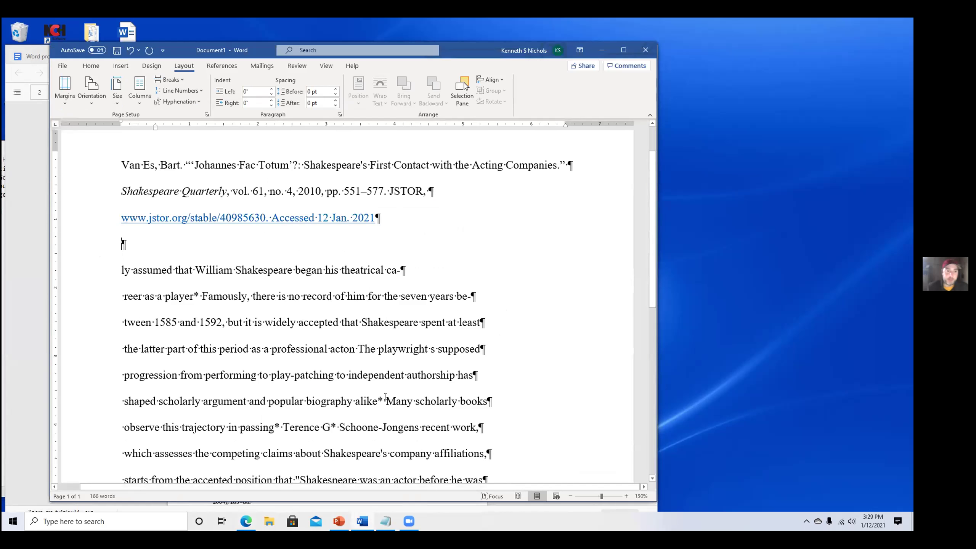
Select the three-line citation and check its indentation and spacing values in the Paragraph settings.
key(ctrl+shift+End)
drag(138, 230, 150, 242)
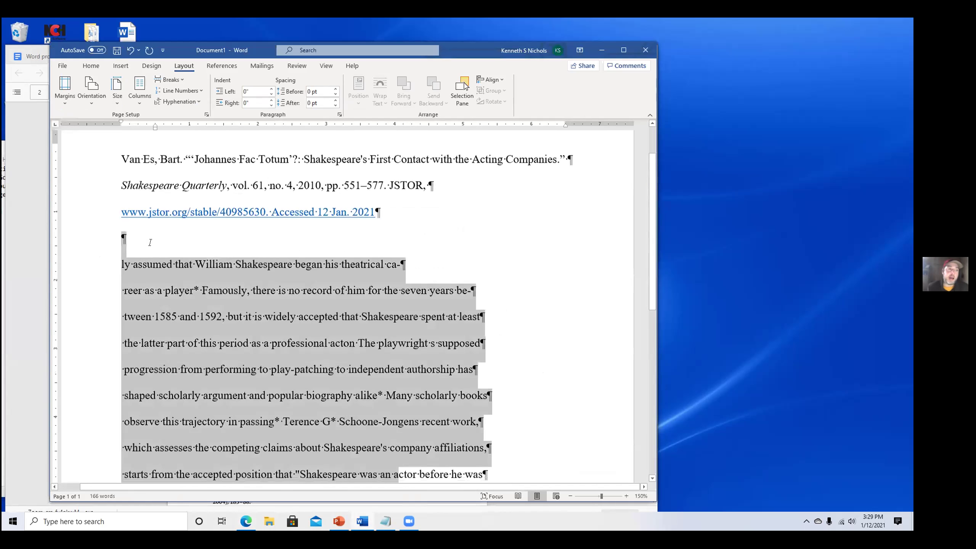
scroll(209, 244, up, 2)
click(210, 243)
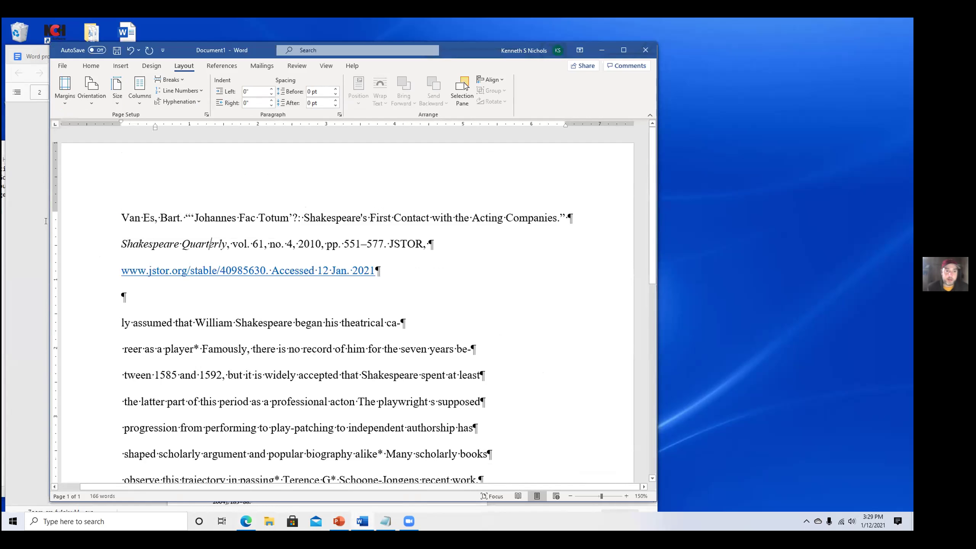
right_click(238, 243)
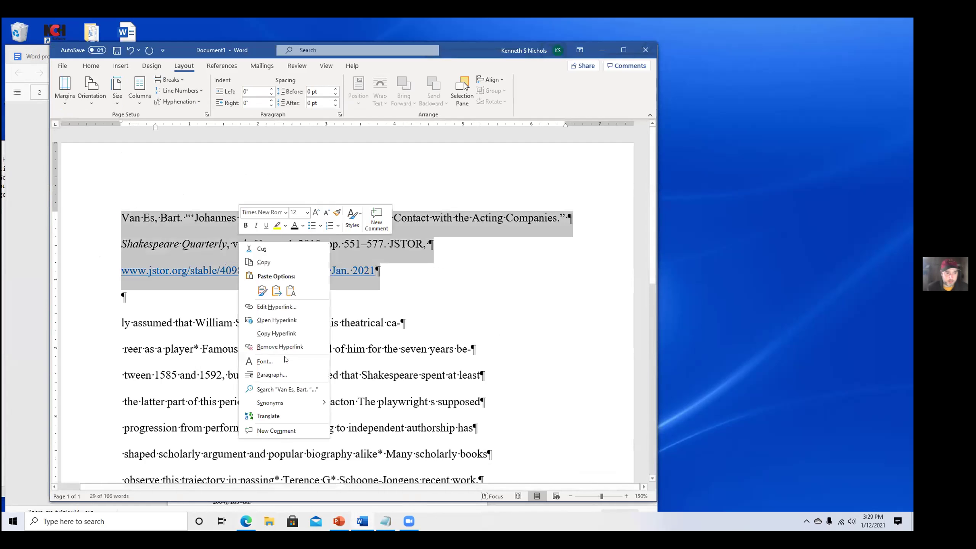
key(Escape)
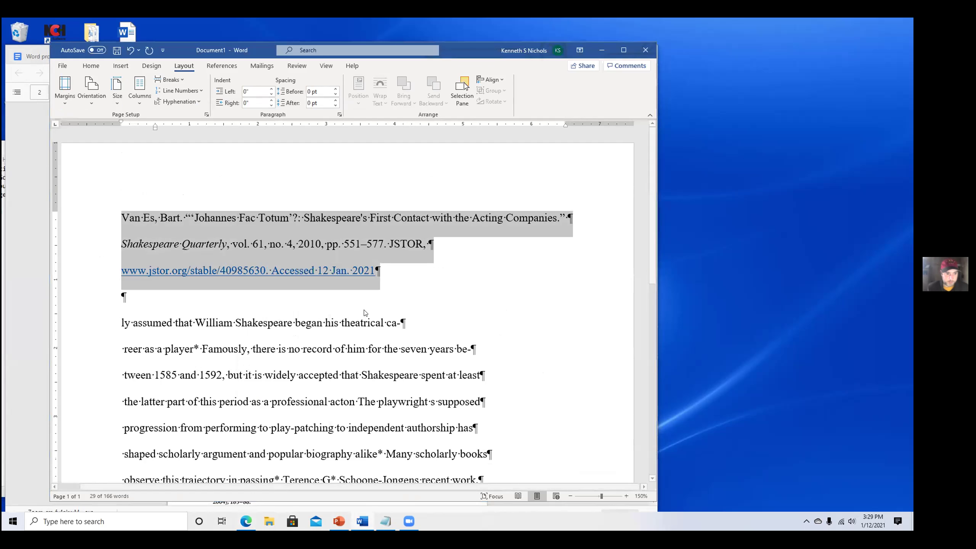
click(339, 114)
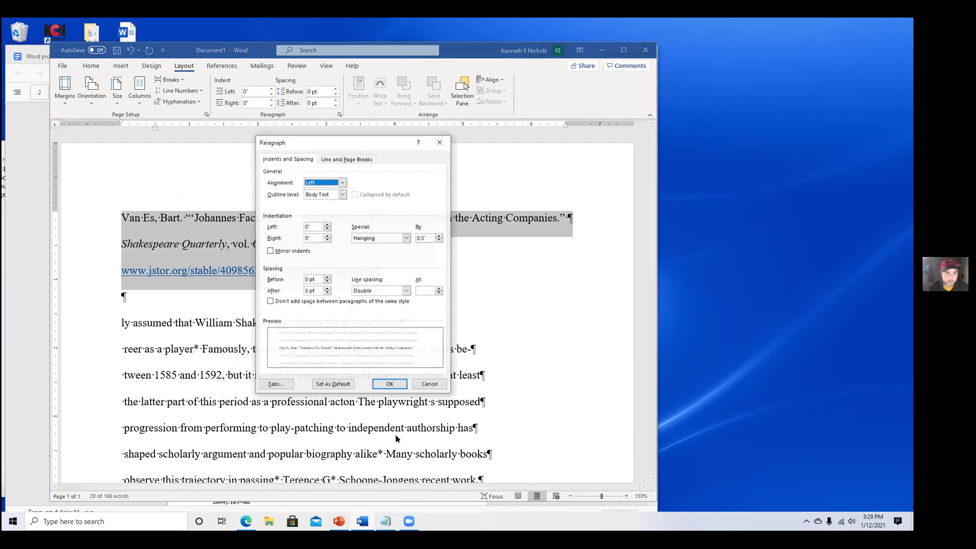
click(386, 385)
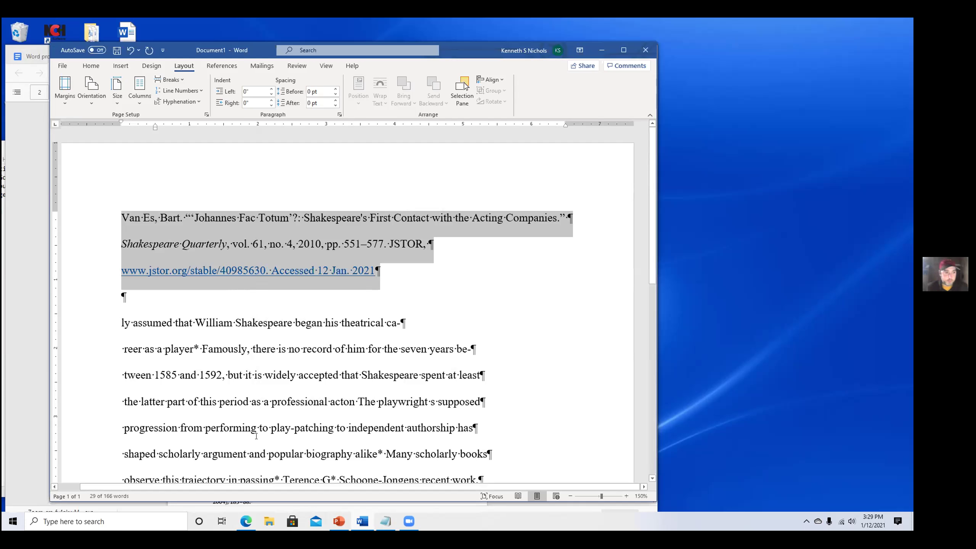
Select the whole passage below the citation and set its spacing after each paragraph to 18 pt.
click(185, 349)
key(ctrl+shift+End)
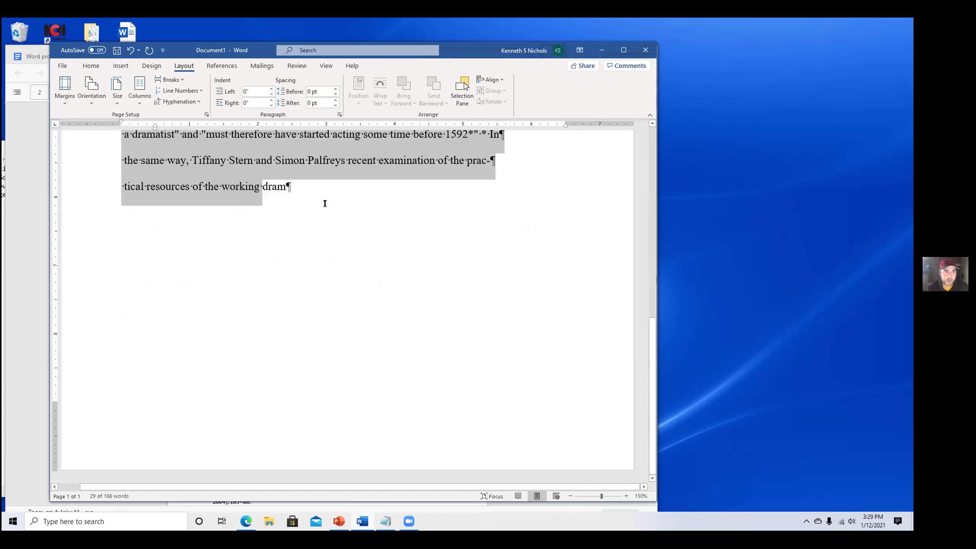
scroll(326, 326, up, 1)
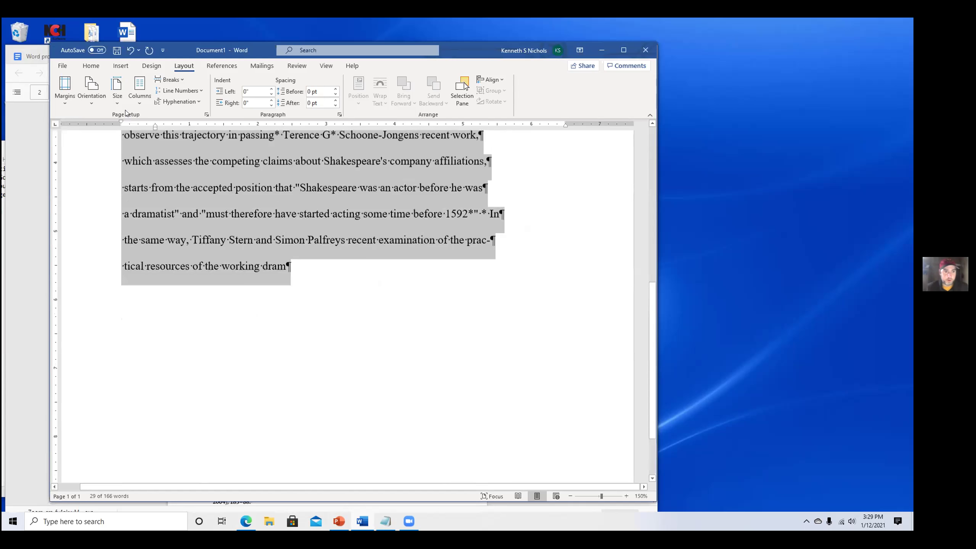
click(117, 307)
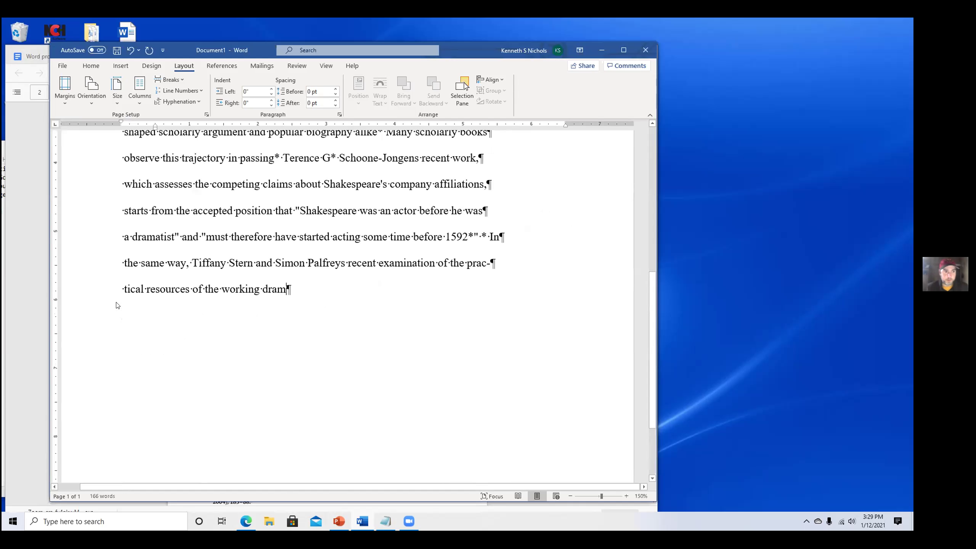
key(ctrl+a)
scroll(359, 322, up, 2)
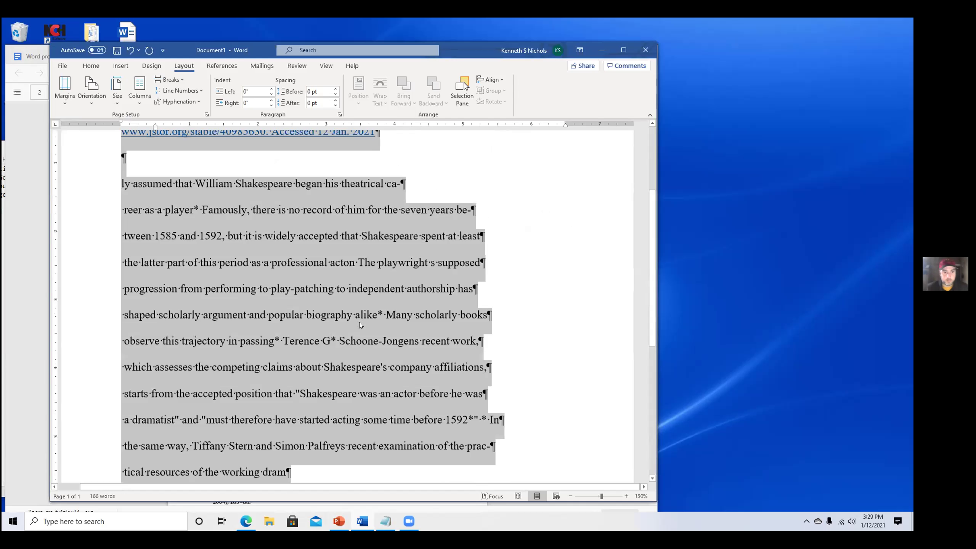
scroll(329, 288, up, 1)
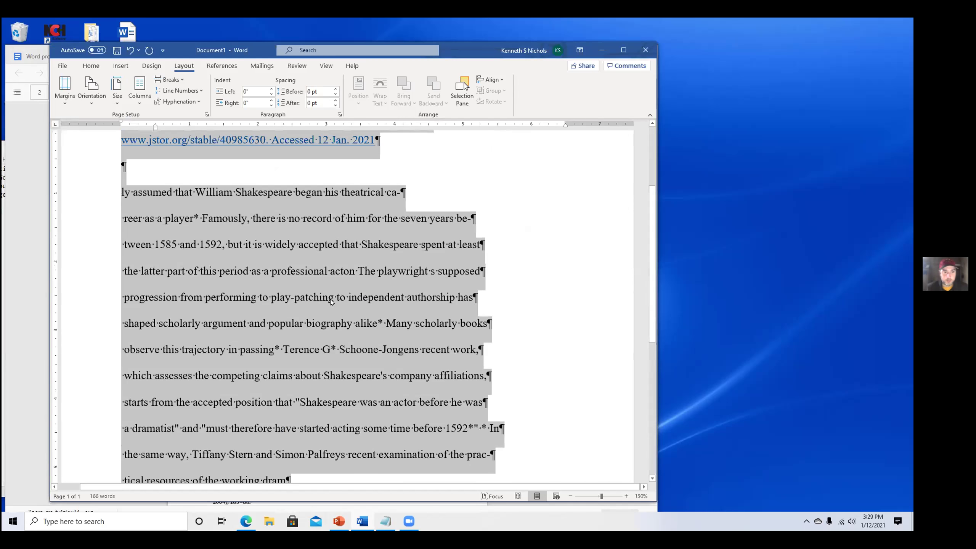
scroll(351, 377, up, 3)
click(339, 114)
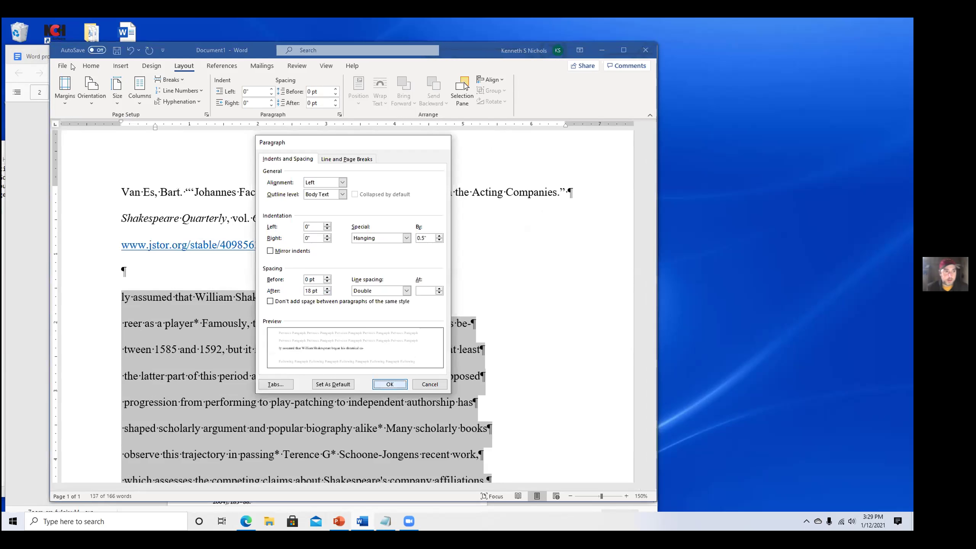
key(Return)
Change the font color of the selected passage to orange.
click(90, 65)
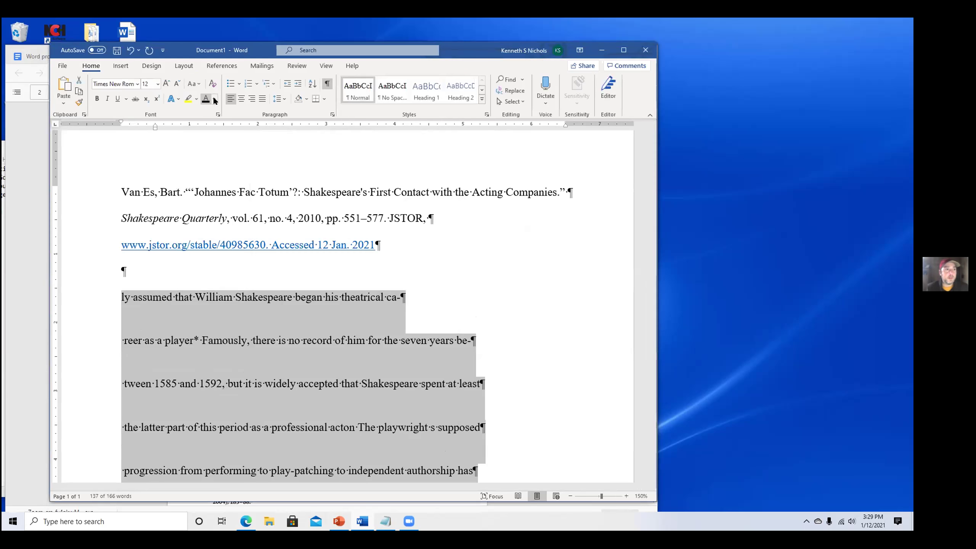
click(214, 99)
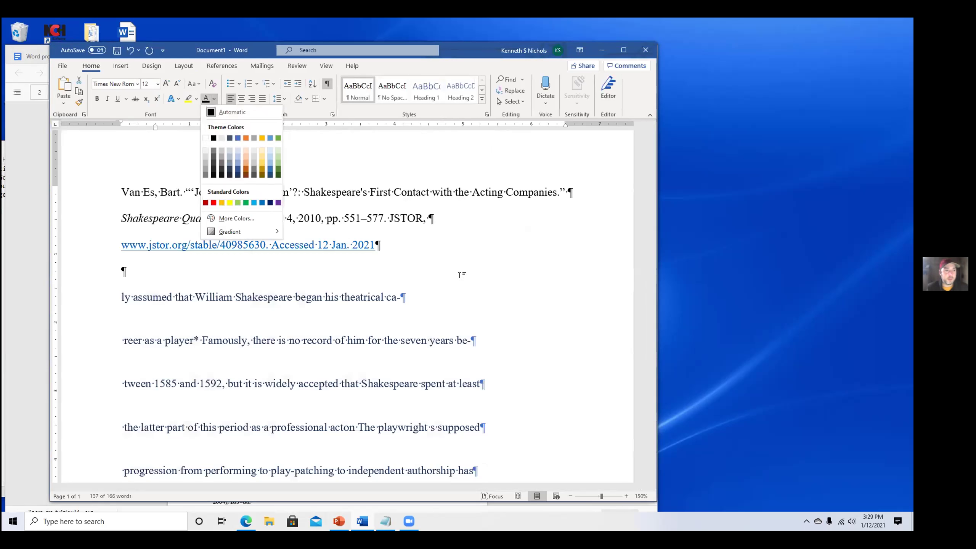
click(246, 137)
click(273, 359)
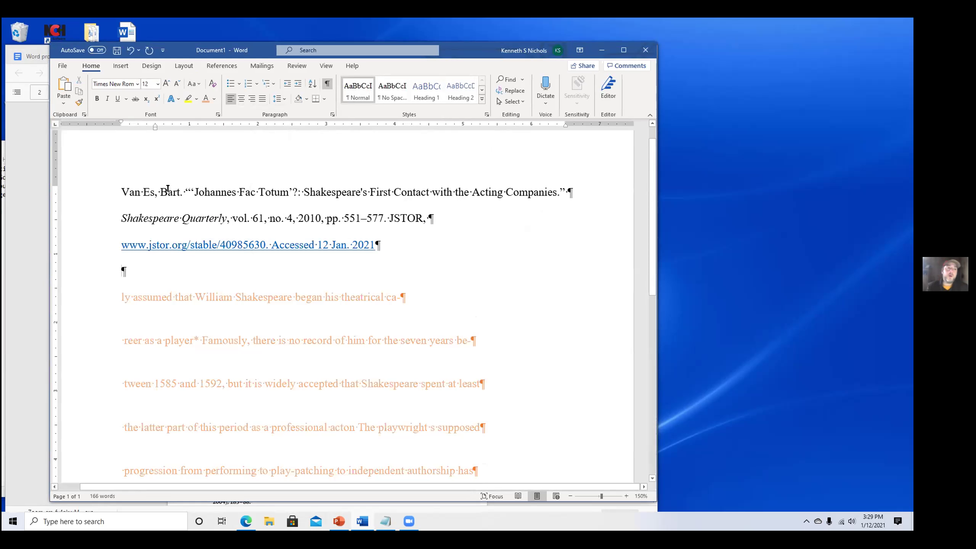
Copy the citation's formatting with Format Painter and apply it to the entire passage below.
drag(161, 192, 399, 223)
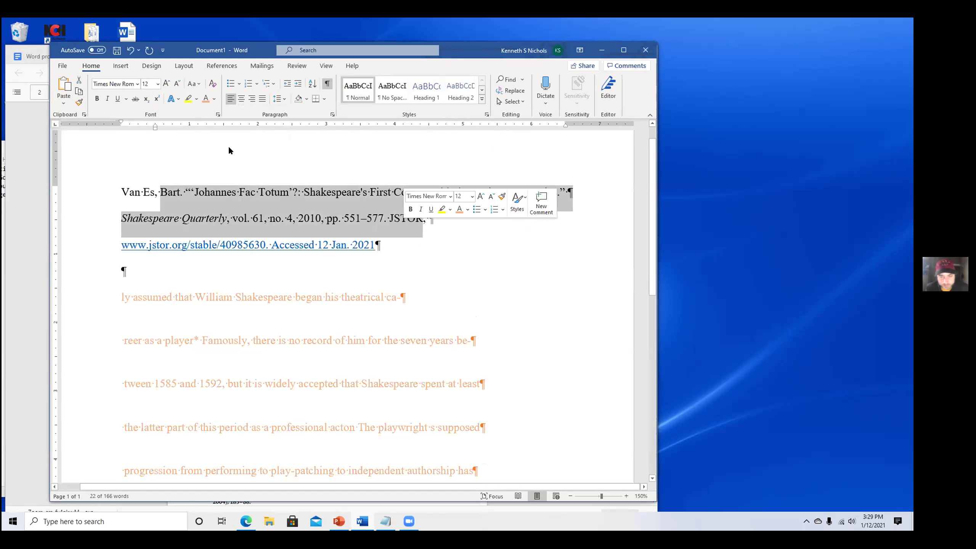
click(79, 102)
click(79, 103)
mouse_move(115, 295)
mouse_down()
mouse_move(220, 300)
mouse_move(434, 482)
mouse_move(434, 510)
mouse_move(403, 423)
mouse_up()
scroll(239, 226, up, 1)
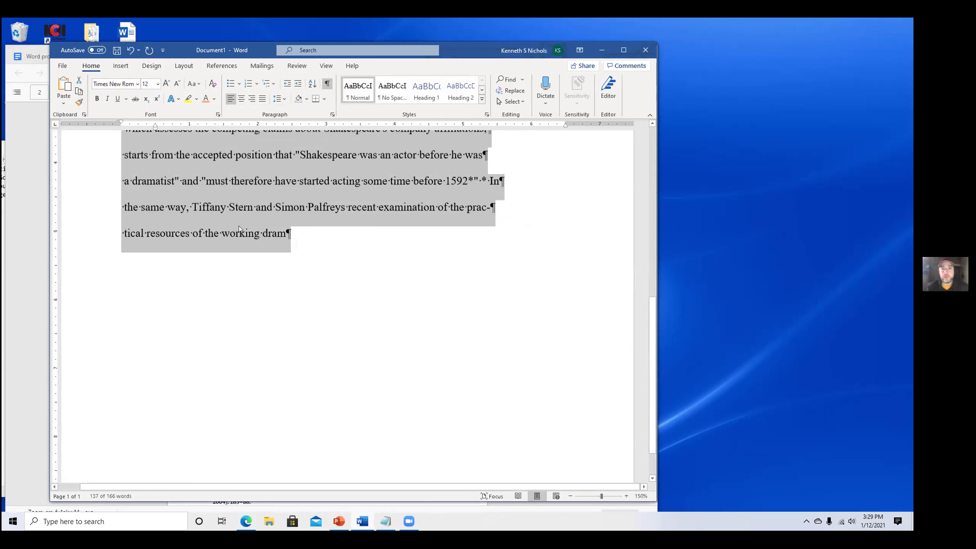
scroll(239, 226, up, 1)
scroll(269, 285, up, 3)
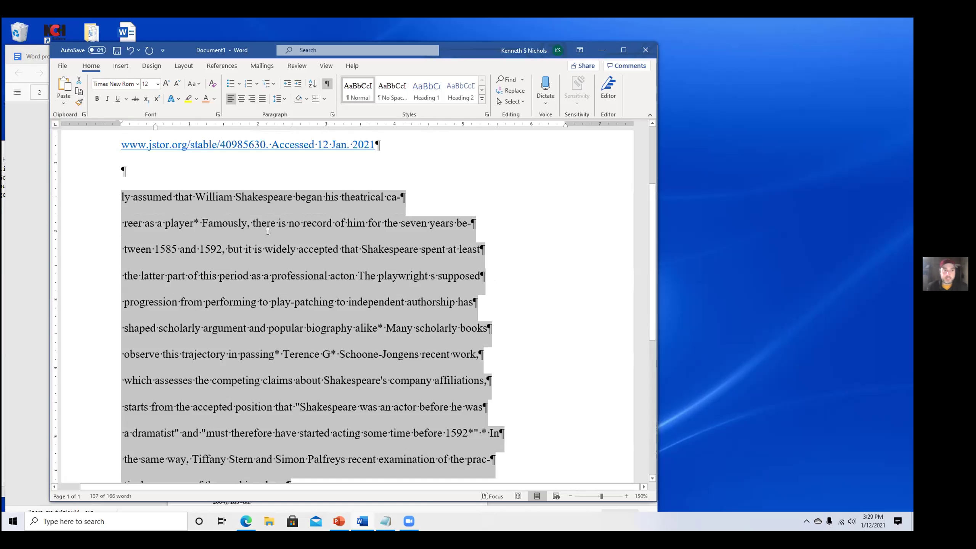
scroll(276, 235, up, 2)
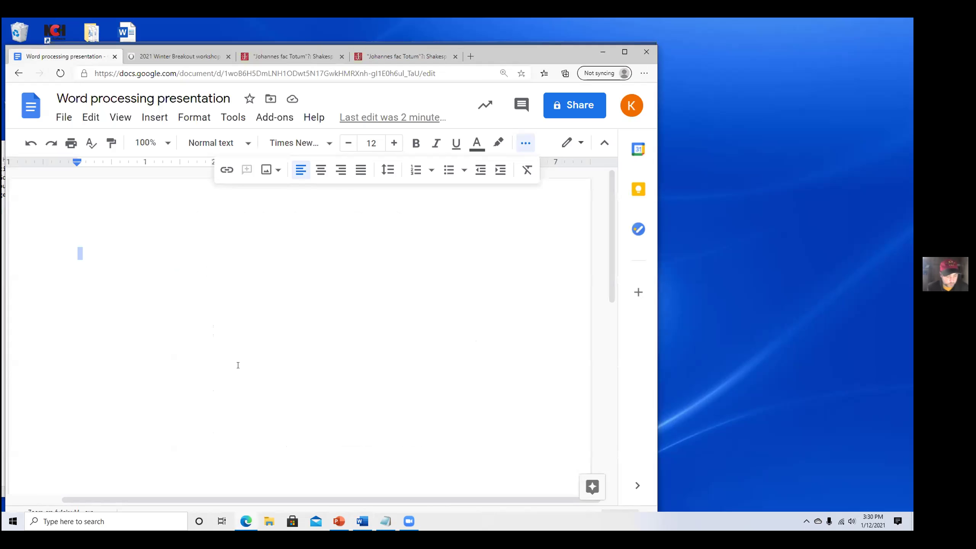
Switch to the "Word processing presentation" Google Docs document, paste the Shakespeare passage and insert three blank lines above it.
text(lly assumed that William Shakespeare began his theatrical ca- reer as a player* Famously, there is no record of him for the seven years be- tween 1585 and 1592, but it is widely accepted that Shakespeare spent at least the latter part of this period as a professional acton The playwright s supposed progression from performing to play-patching to independent authorship has shaped scholarly argument and popular biography alike* Many scholarly books observe this trajectory in passing* Terence G* Schoone-Jongens recent work, which assesses the competing claims about Shakespeare's company affiliations, starts from the accepted position that "Shakespeare was an actor before he was a dramatist" and "must therefore have started acting some time before 1592*" * In the same way, Tiffany Stern and Simon Palfreys recent examination of the prac- tical resources of the working dram)
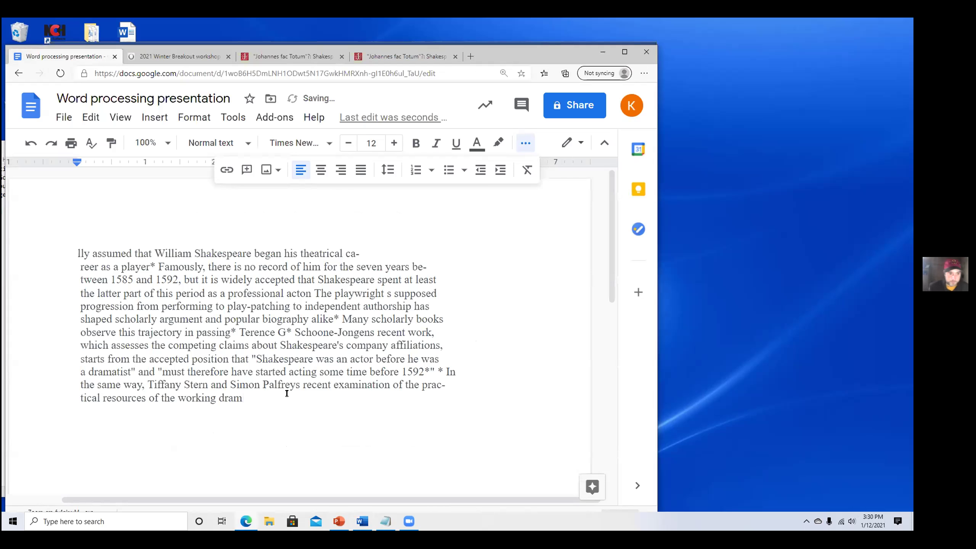
key(Up)
key(Up)
key(Up)
key(Up)
key(Up)
key(Up)
key(Up)
key(Up)
key(Up)
key(Up)
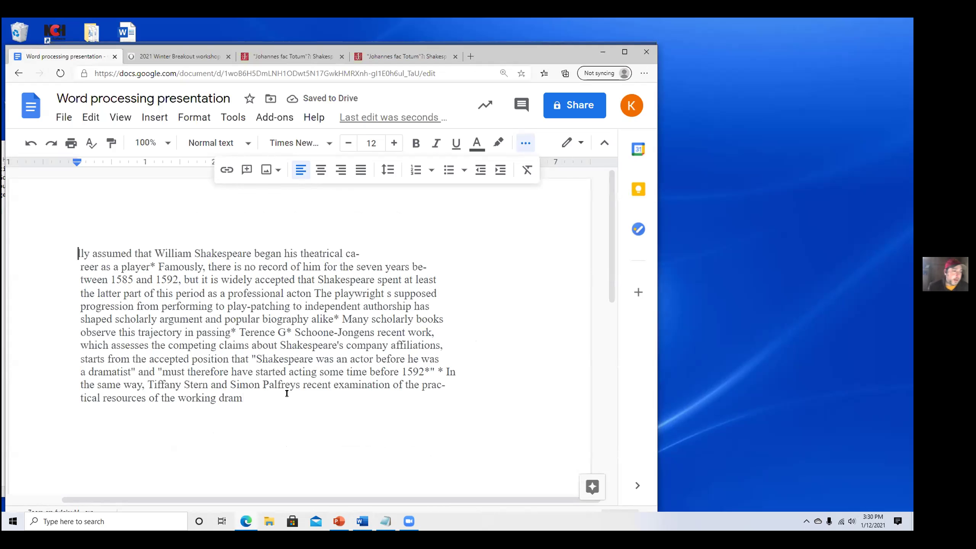
key(Return)
key(Return)
key(Return)
key(Up)
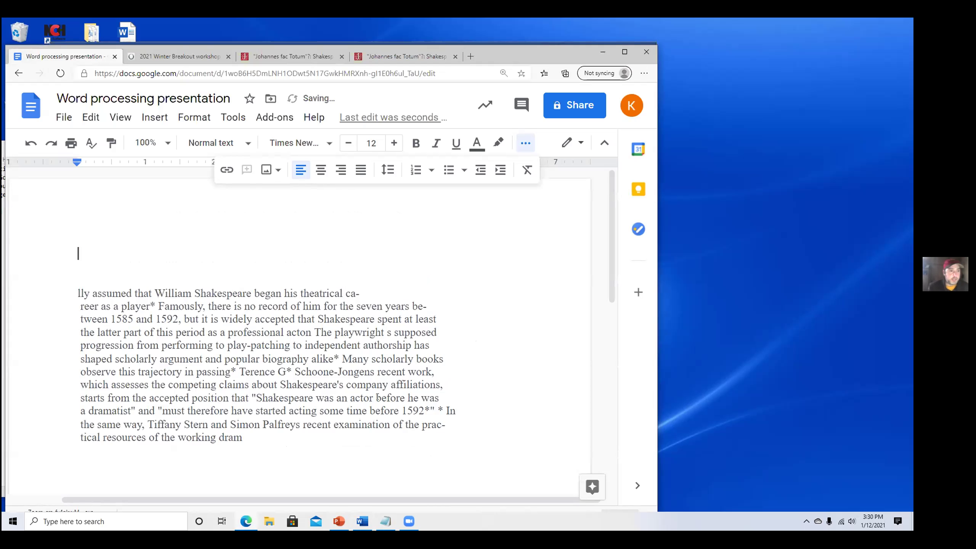
Add the line "Proper text" above the Shakespeare passage and set its font color to black.
text(Proper text)
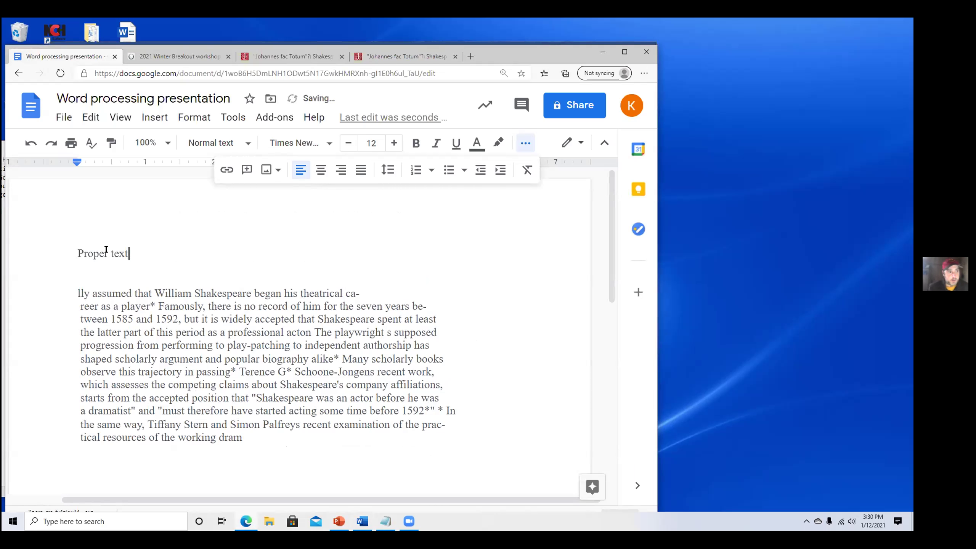
triple_click(123, 253)
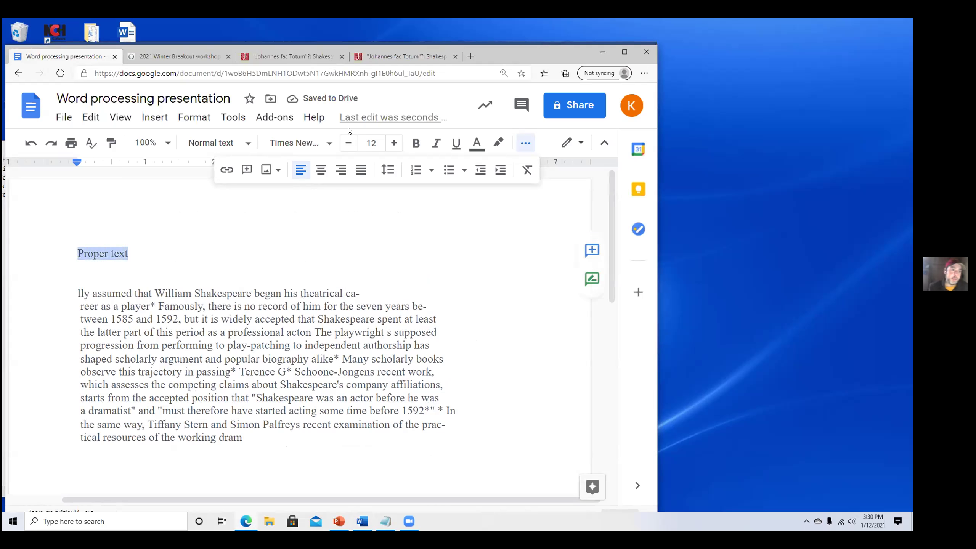
click(479, 151)
click(478, 169)
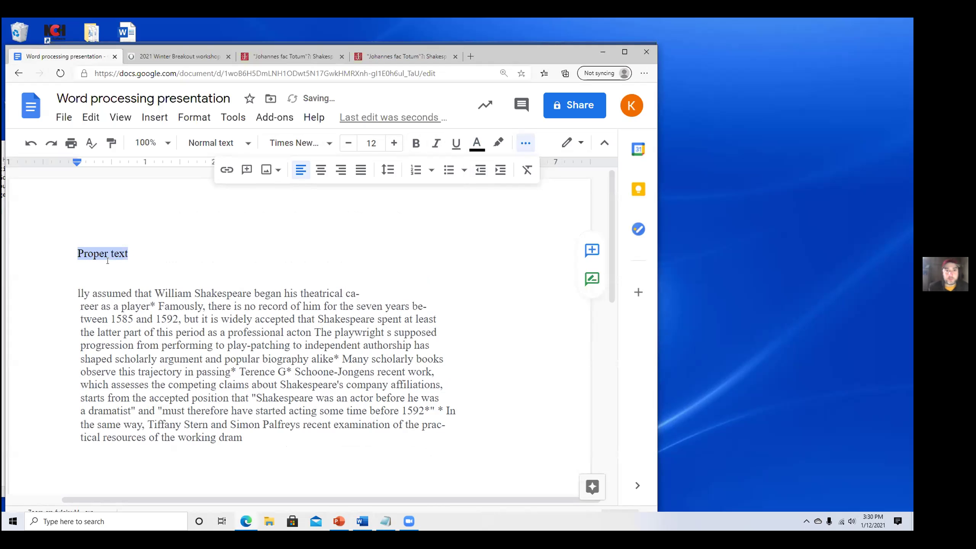
Copy the formatting of "Proper text" with Paint format and apply it to the entire Shakespeare passage.
right_click(89, 253)
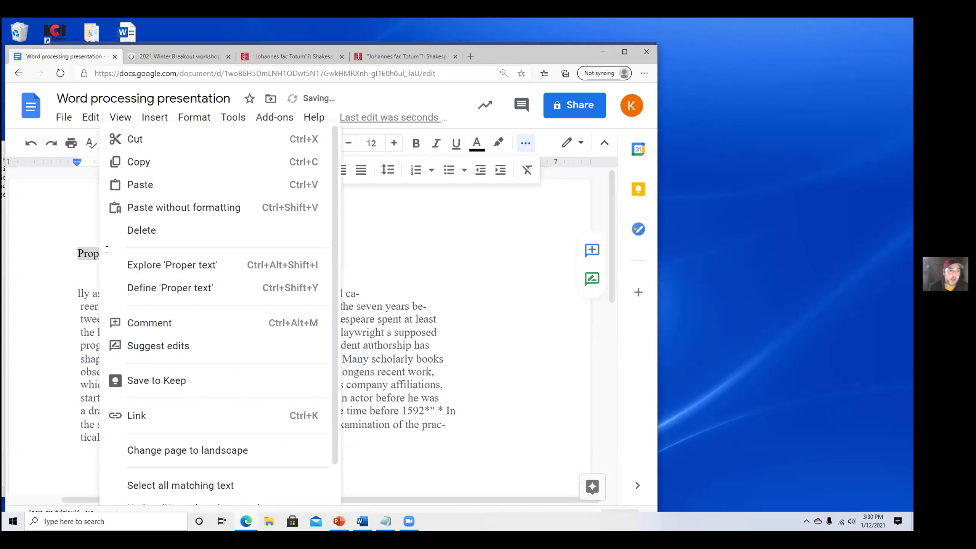
click(107, 249)
drag(128, 253, 78, 253)
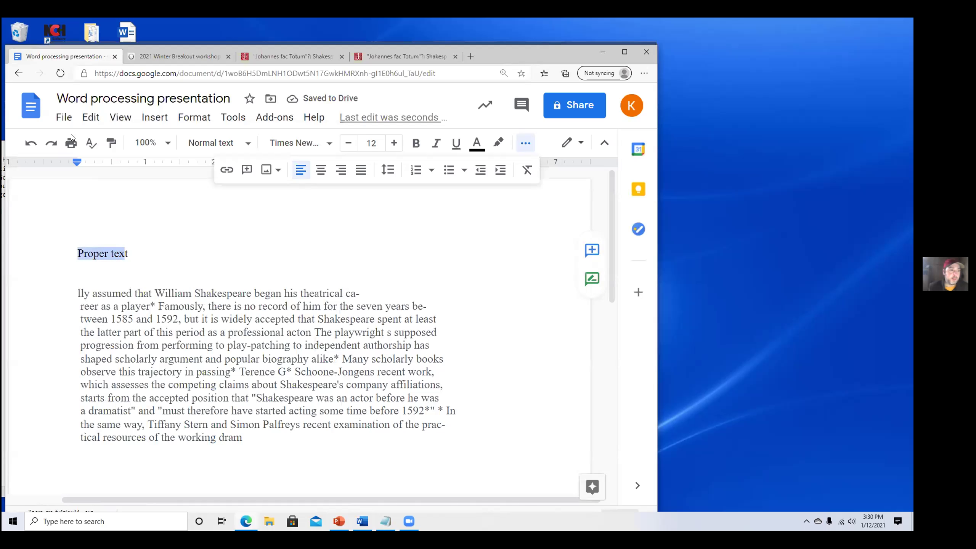
click(108, 145)
mouse_move(77, 291)
mouse_down()
mouse_move(163, 312)
mouse_move(319, 449)
mouse_move(288, 443)
mouse_up()
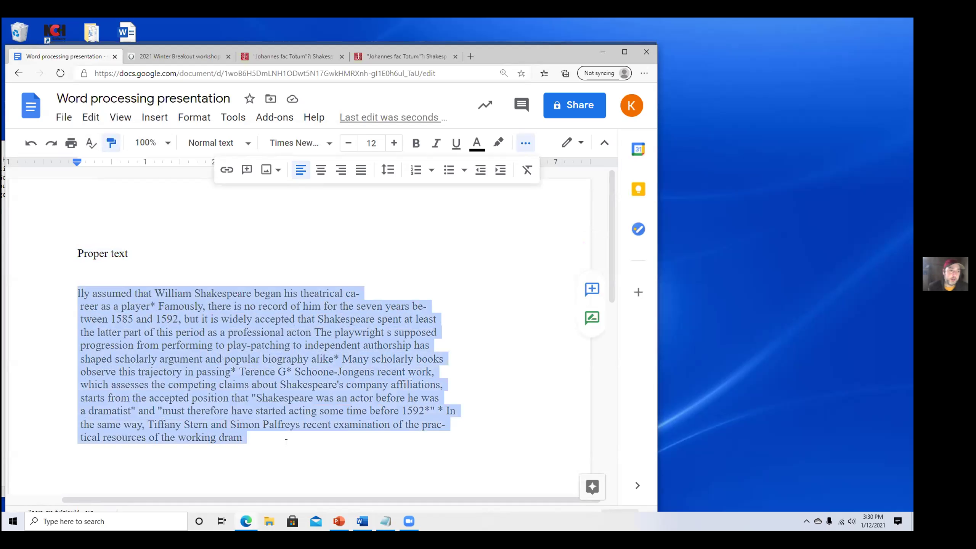
click(250, 359)
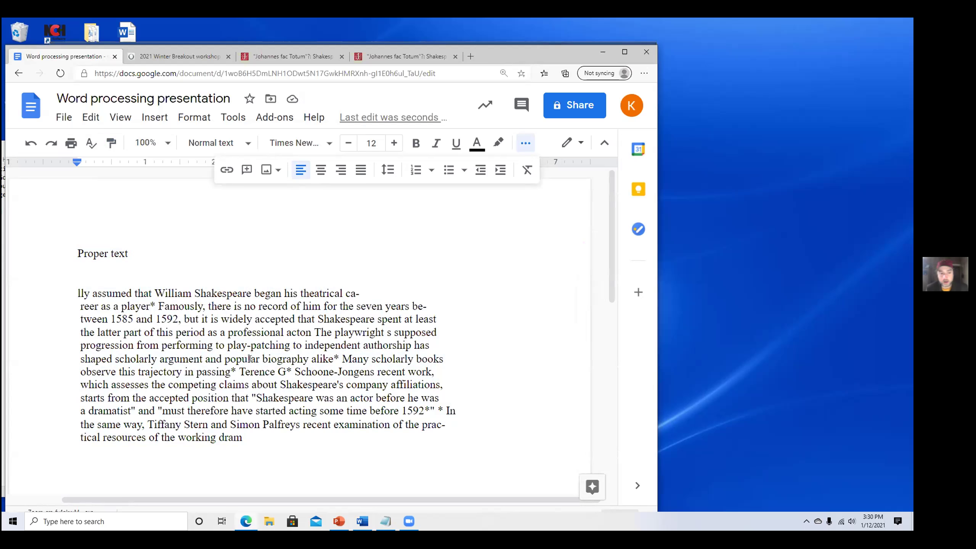
Switch to the PowerPoint presentation, start the slide show from the Format Painter slide and advance to "How Do We Improve Conditions?".
click(339, 521)
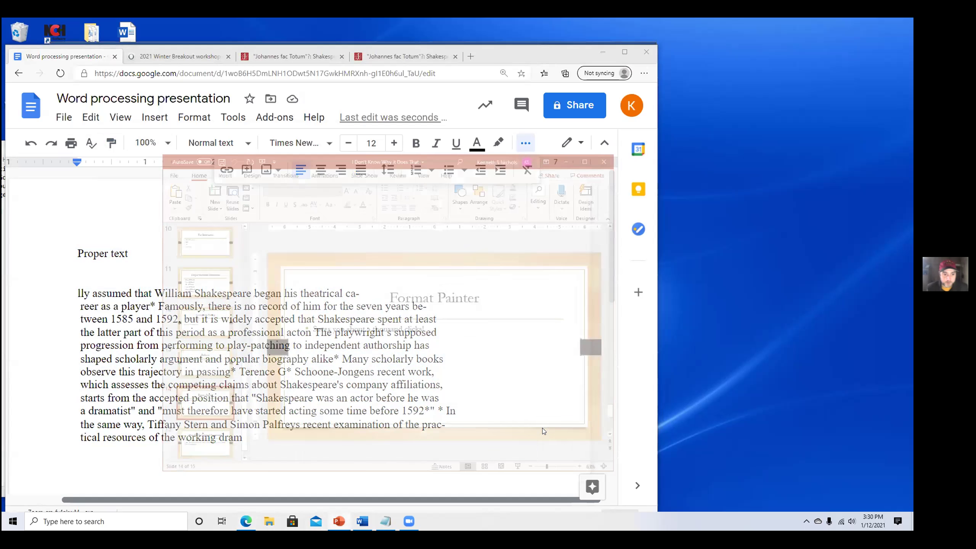
key(shift+F5)
key(Right)
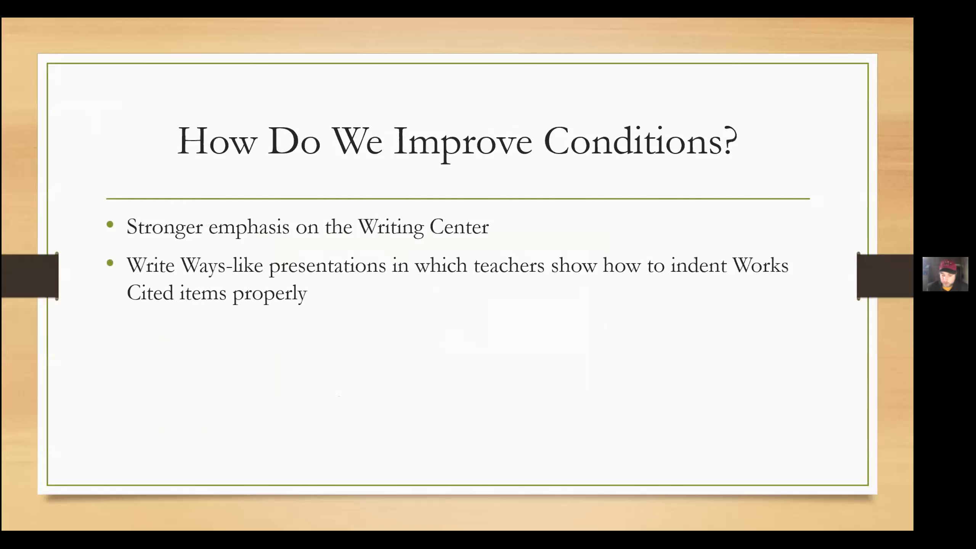
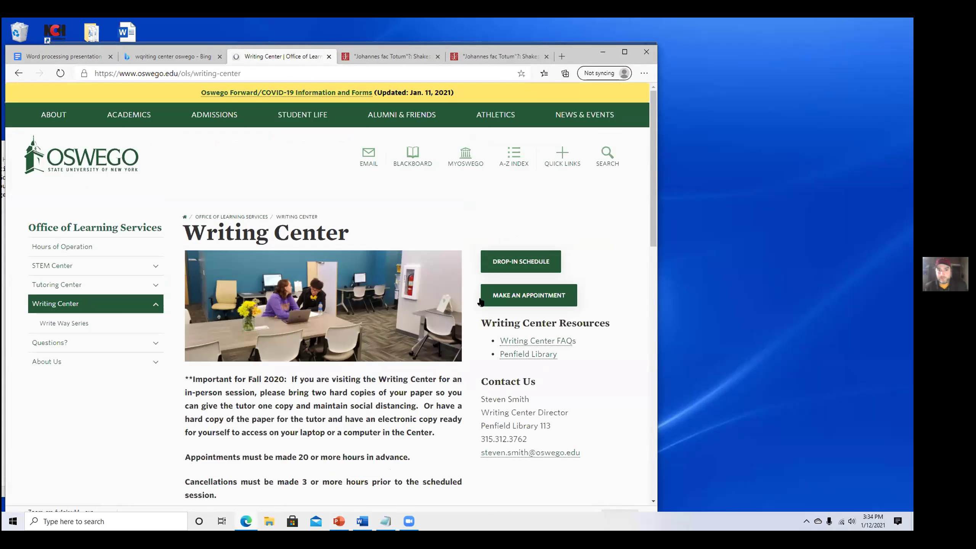
Look over the Oswego Writing Center page, including its visit rules, contact details and service description.
scroll(439, 371, down, 7)
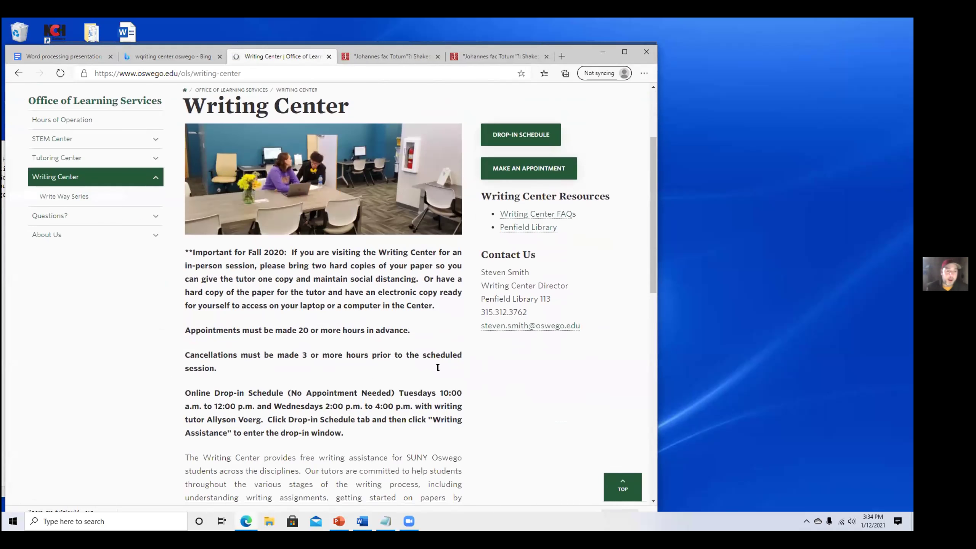
scroll(437, 372, up, 3)
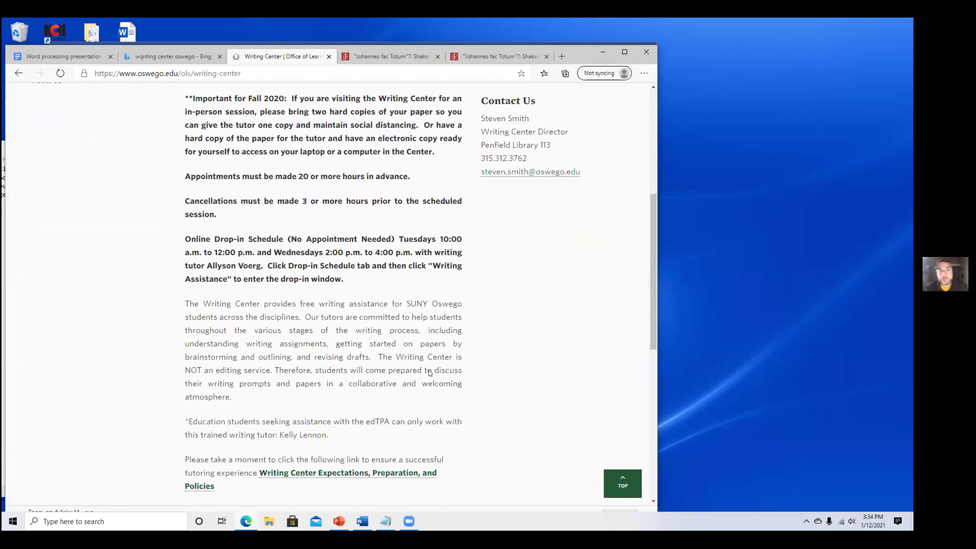
scroll(420, 356, up, 2)
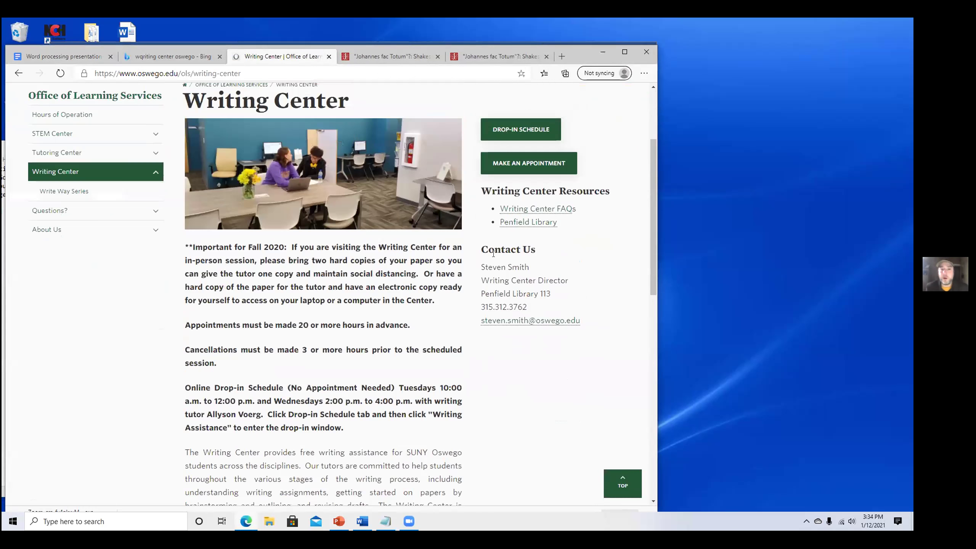
scroll(409, 368, down, 3)
scroll(409, 368, down, 5)
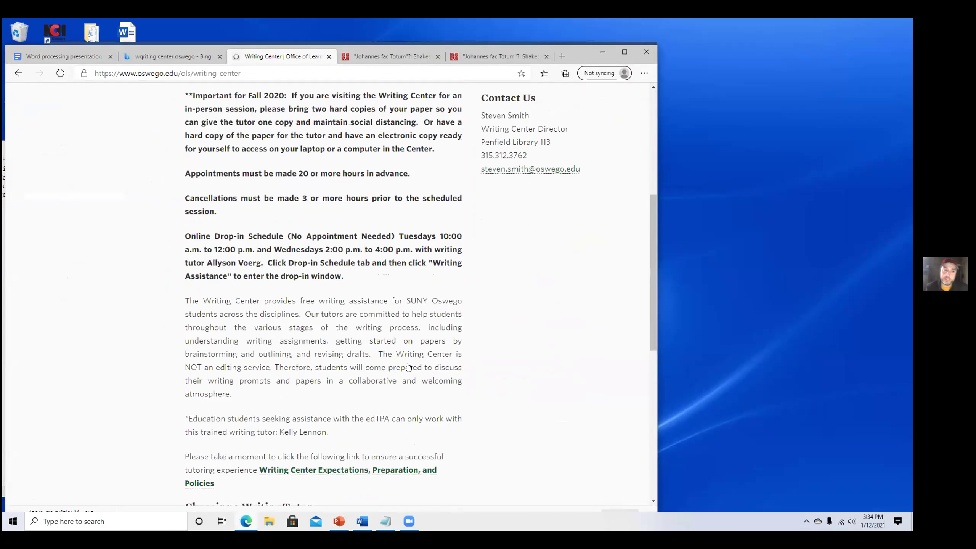
scroll(492, 205, up, 4)
scroll(508, 289, up, 6)
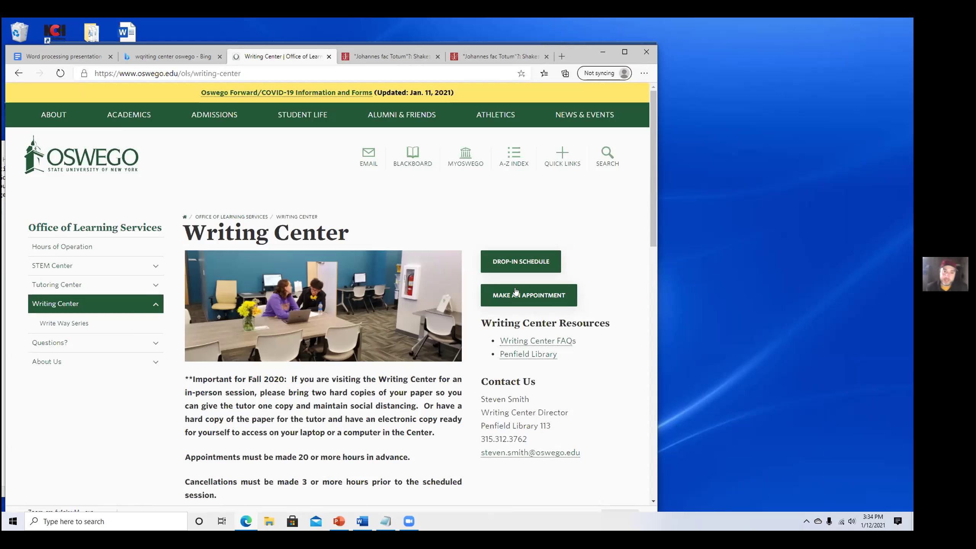
Open the Writing Center's Make an Appointment page in a new tab and view it.
right_click(517, 294)
click(527, 304)
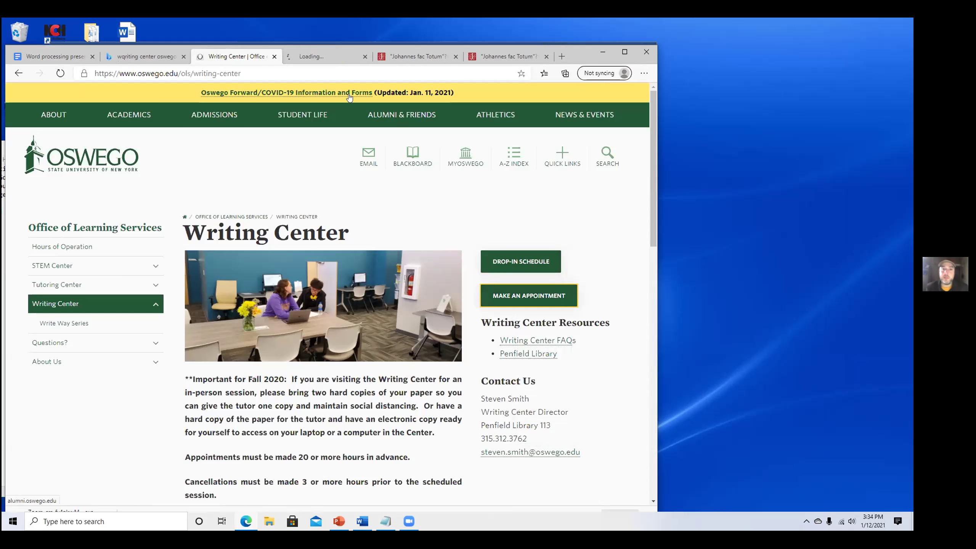
click(328, 57)
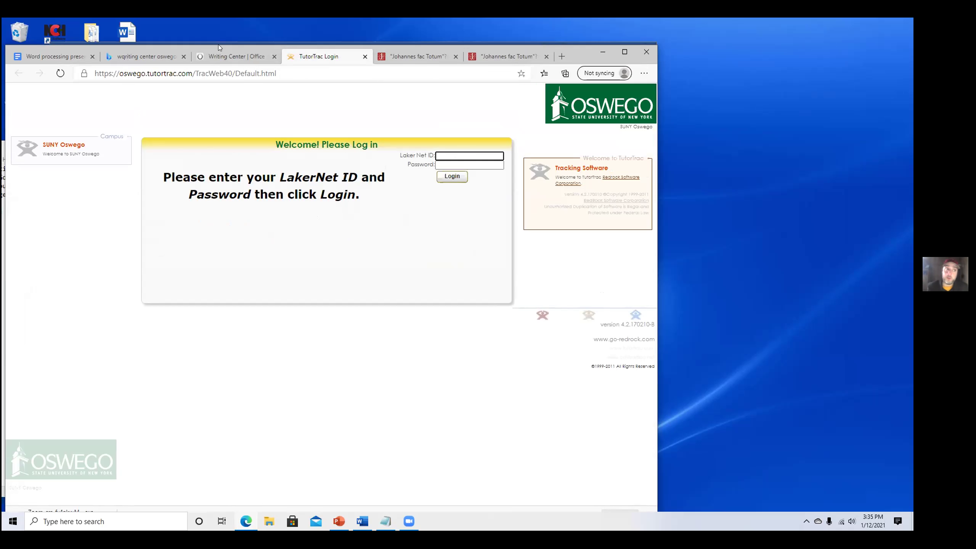
Return to the Writing Center page and examine its appointment, cancellation and online drop-in schedule information at a larger size.
click(232, 58)
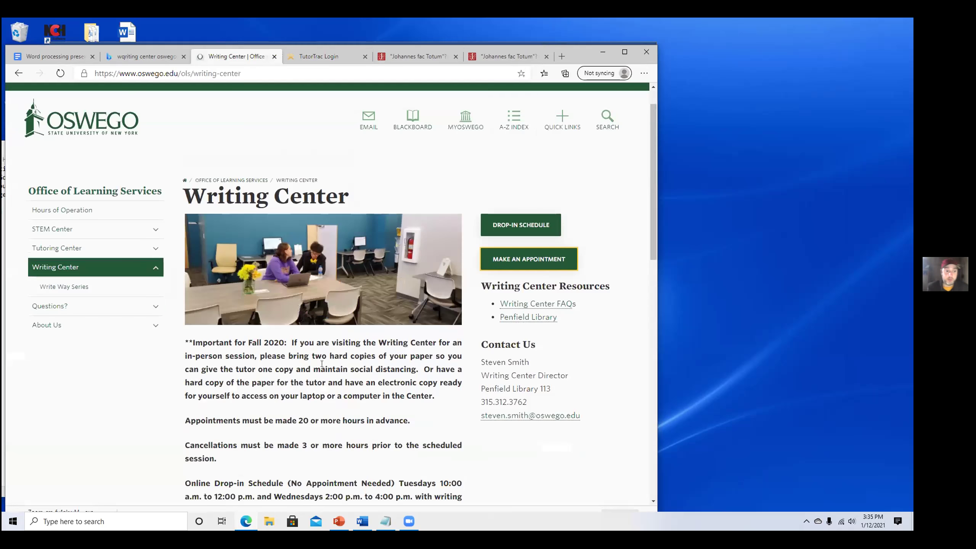
scroll(322, 363, down, 3)
drag(318, 356, 294, 325)
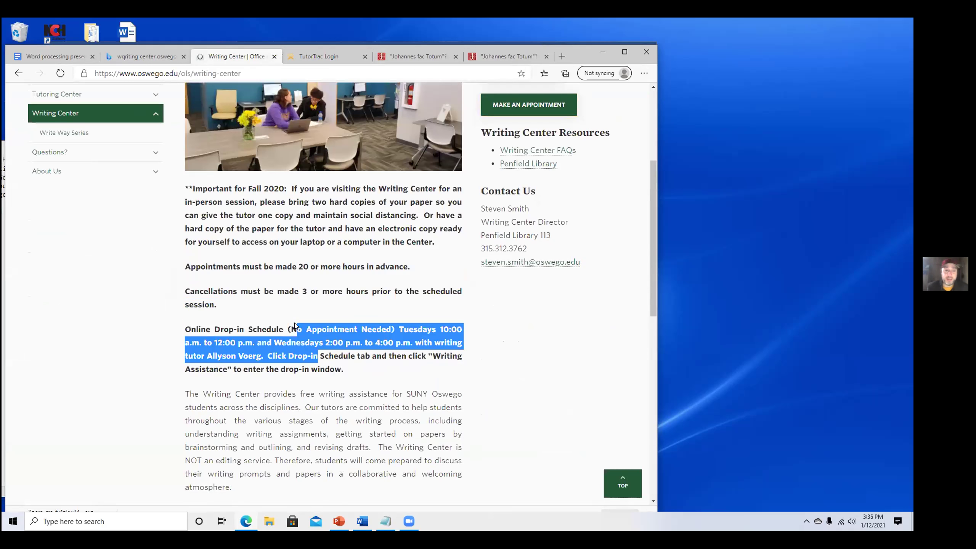
click(294, 324)
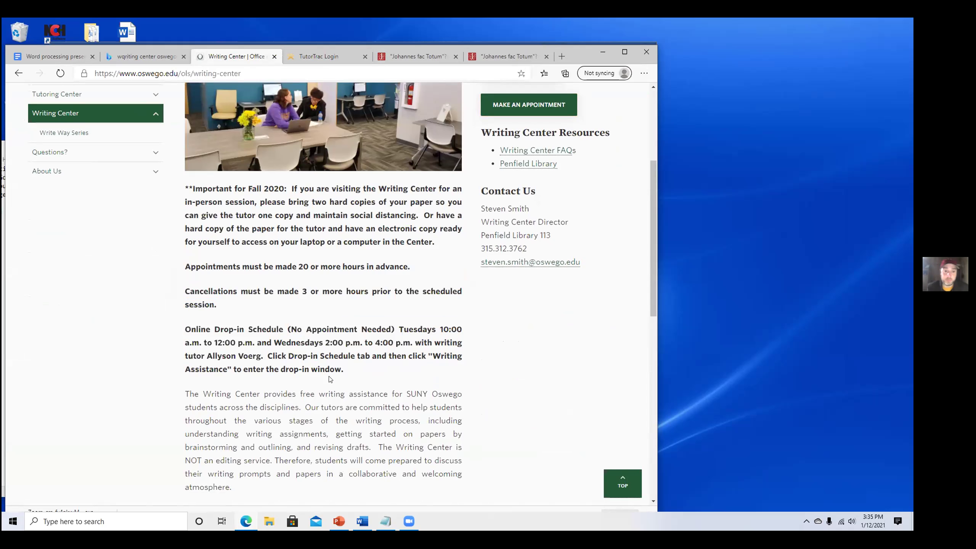
key(ctrl+plus)
key(ctrl+plus)
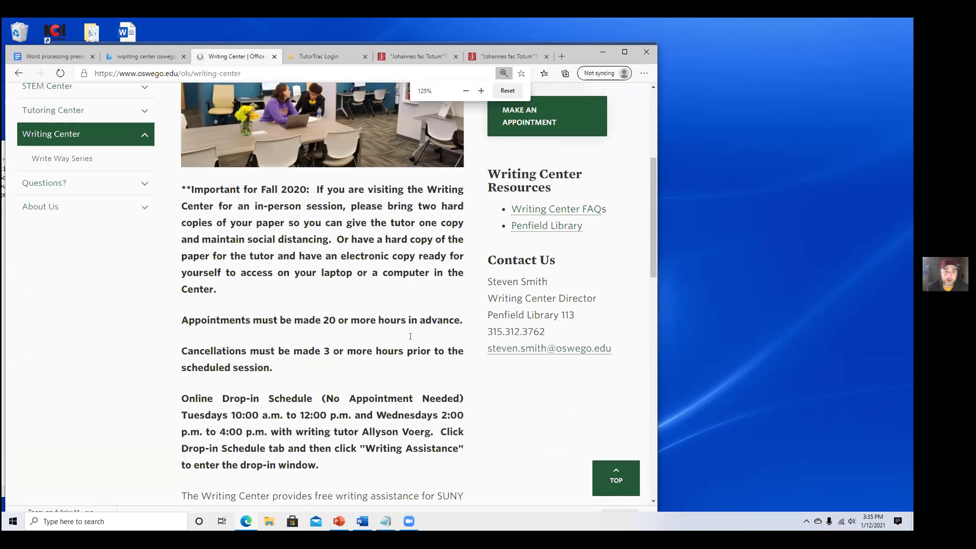
scroll(416, 346, down, 2)
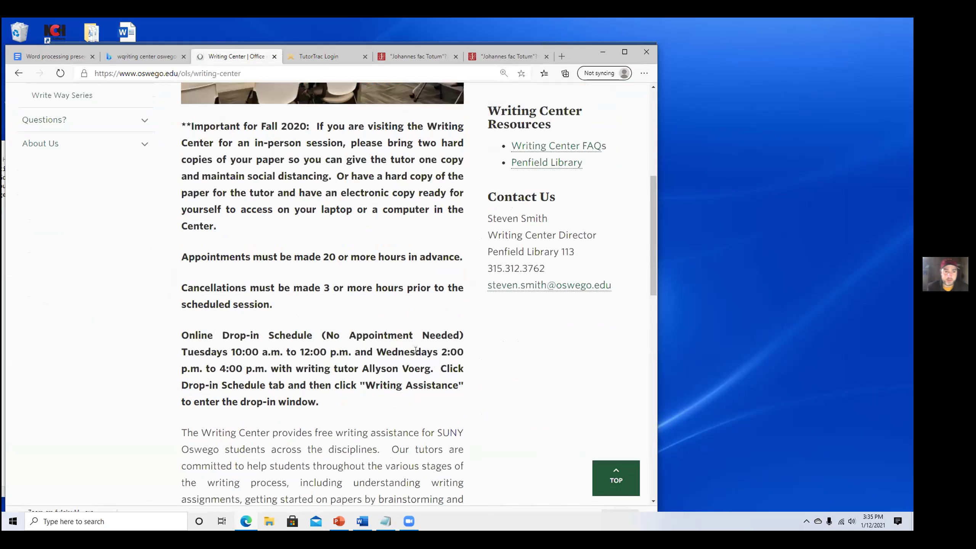
key(ctrl+plus)
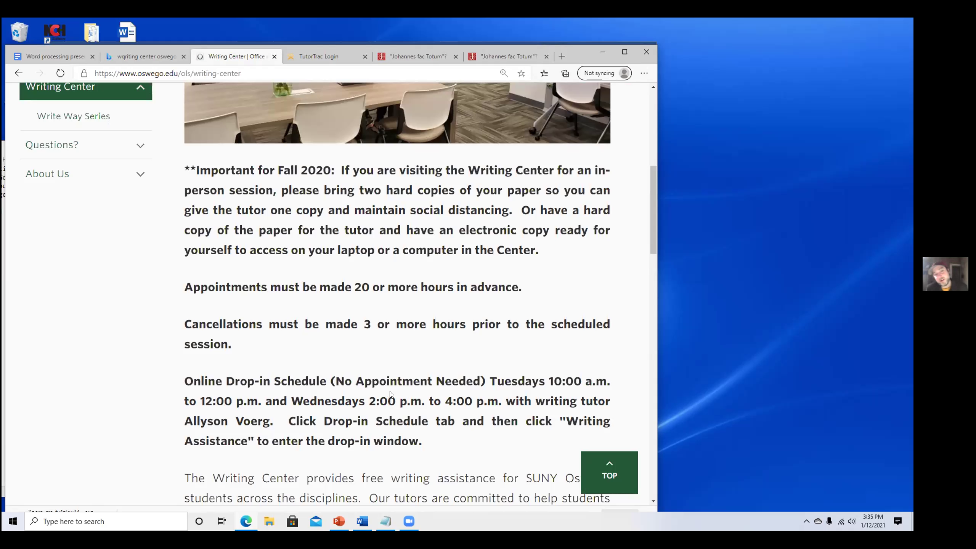
scroll(391, 392, down, 1)
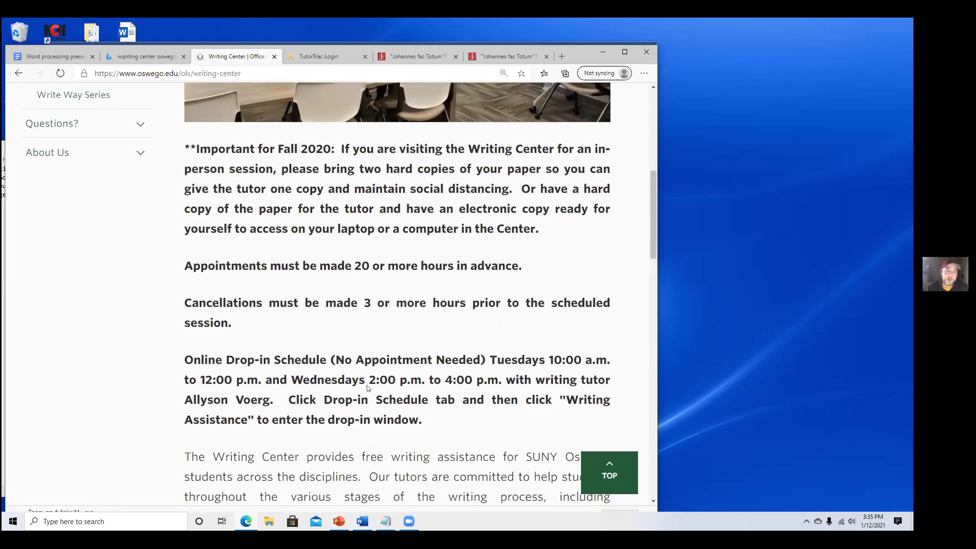
Open the tutor bios link under Choosing a Writing Tutor in a new tab and close the TutorTrac Login tab.
scroll(361, 387, down, 4)
scroll(530, 271, down, 6)
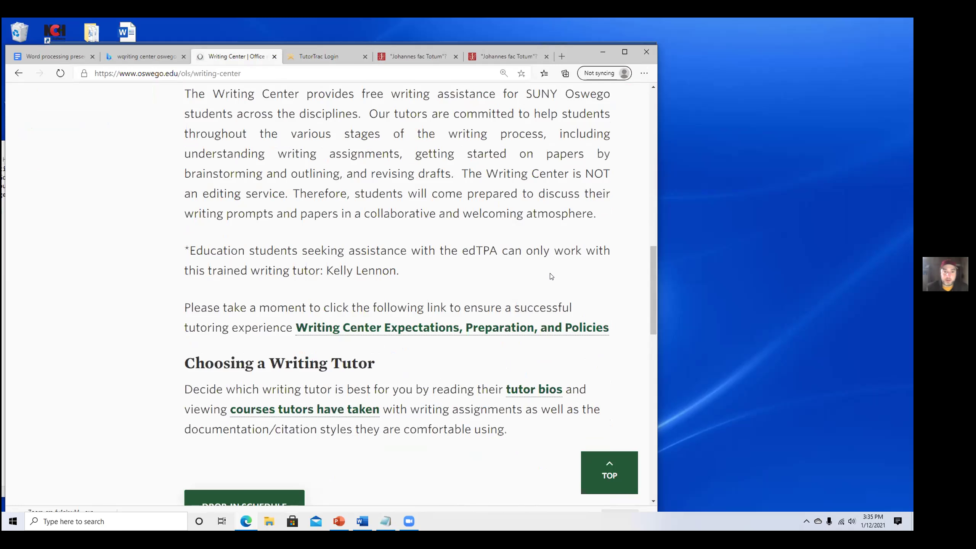
scroll(551, 277, down, 3)
ctrl+click(546, 268)
click(303, 57)
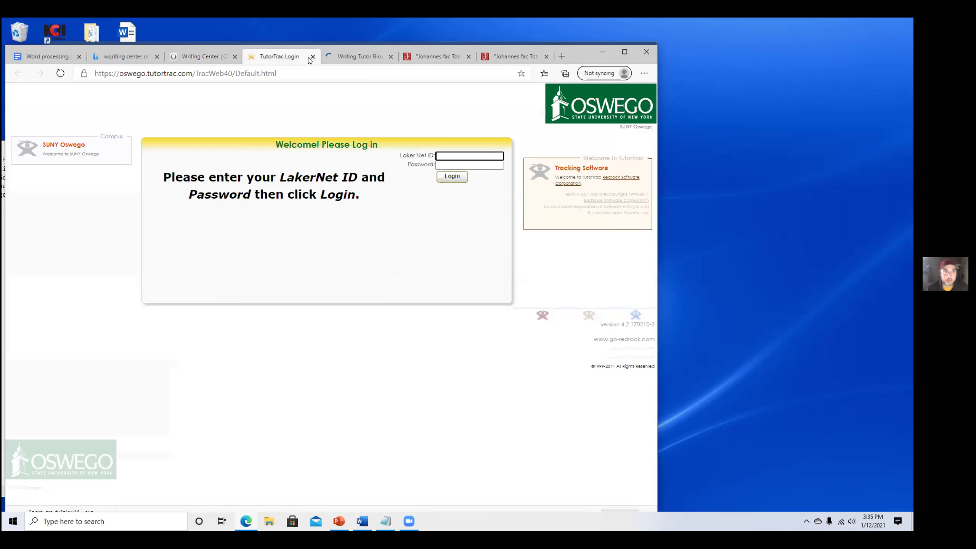
click(313, 56)
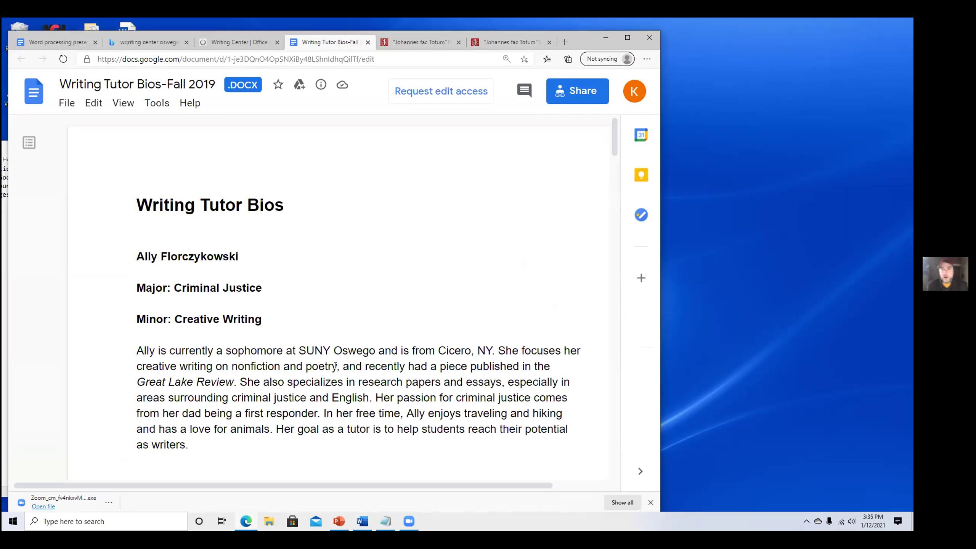
Search the Writing Tutor Bios document for "business" and read the matching tutor's bio and the one following it.
scroll(313, 327, down, 3)
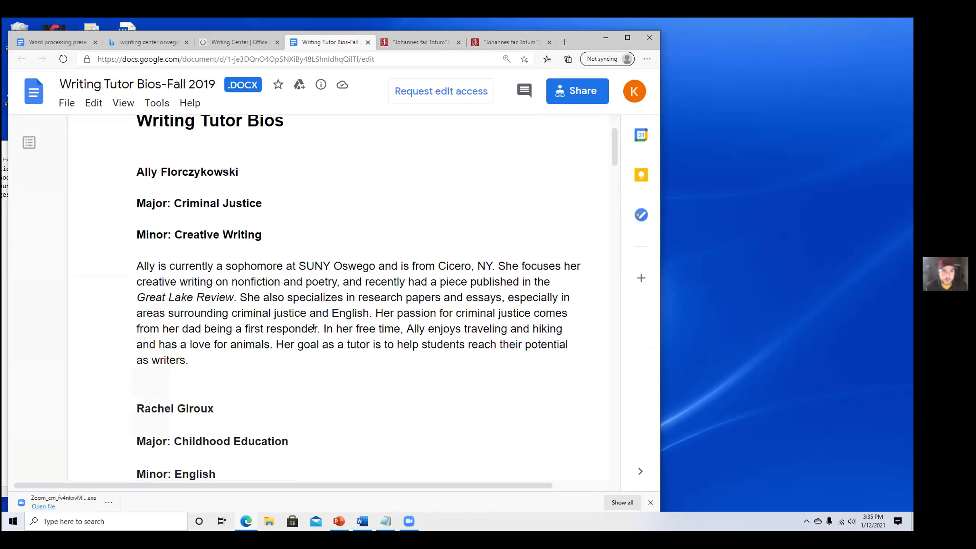
key(ctrl+f)
text(b)
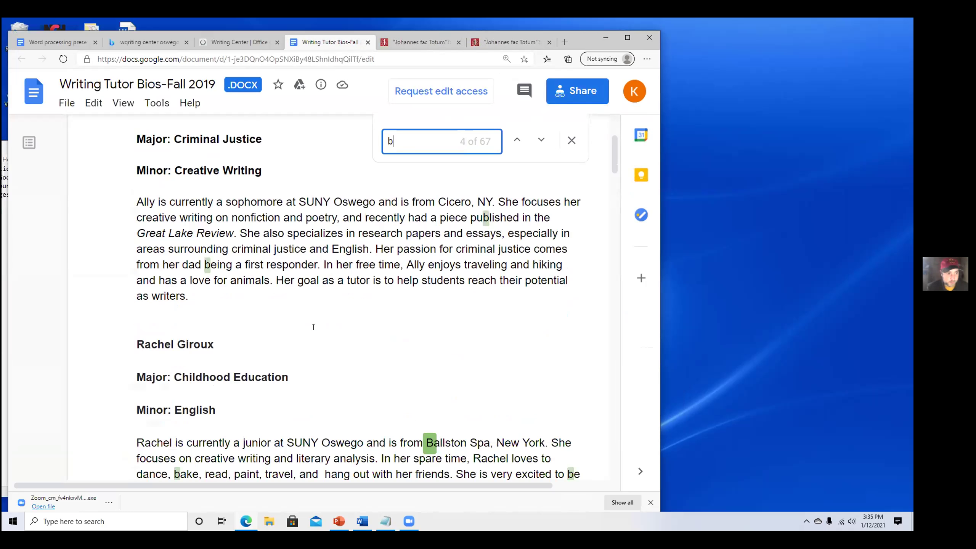
text(usiness)
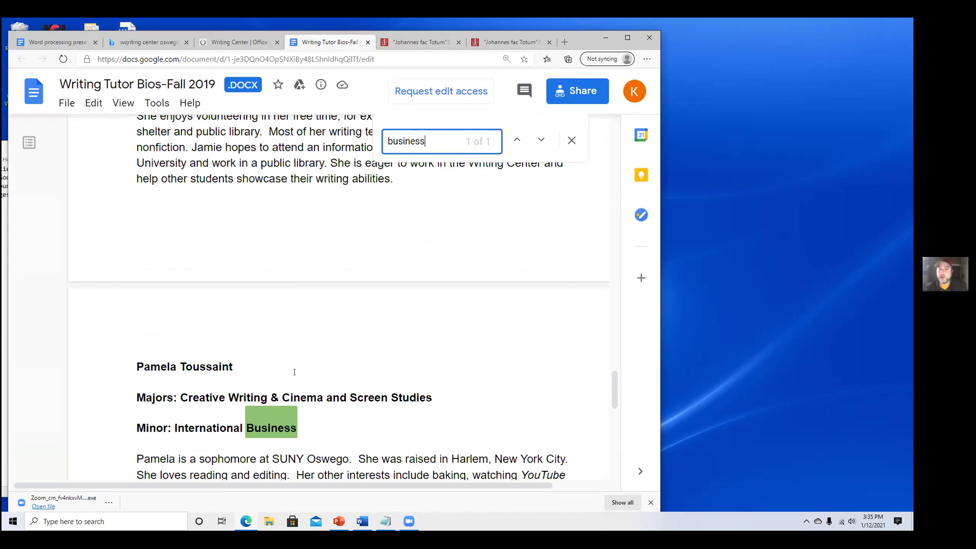
scroll(295, 371, down, 2)
scroll(294, 371, down, 1)
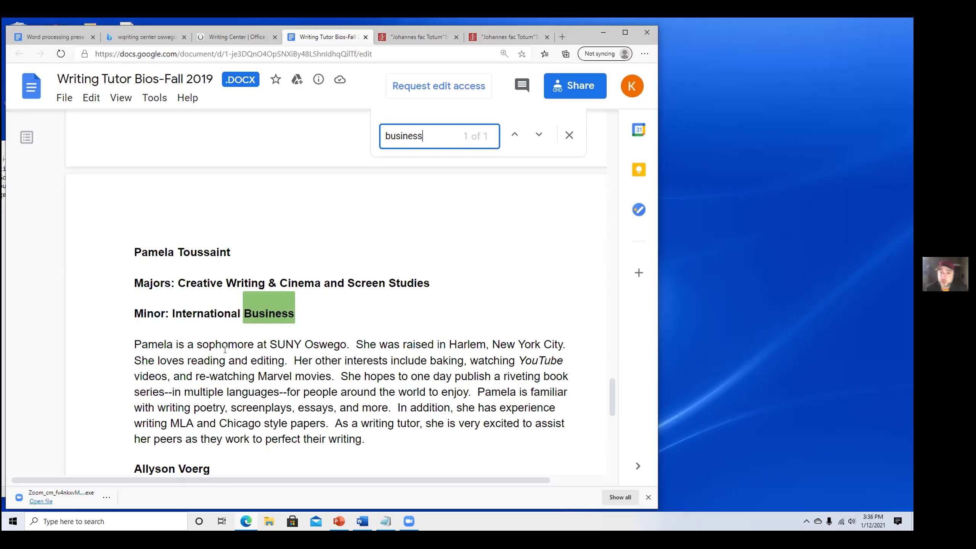
scroll(175, 432, down, 1)
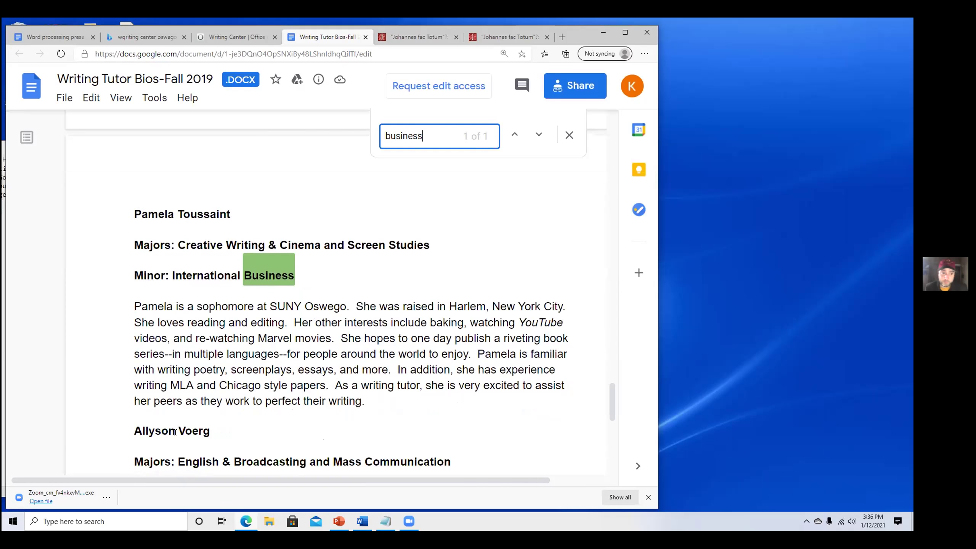
scroll(176, 430, down, 2)
scroll(177, 429, down, 10)
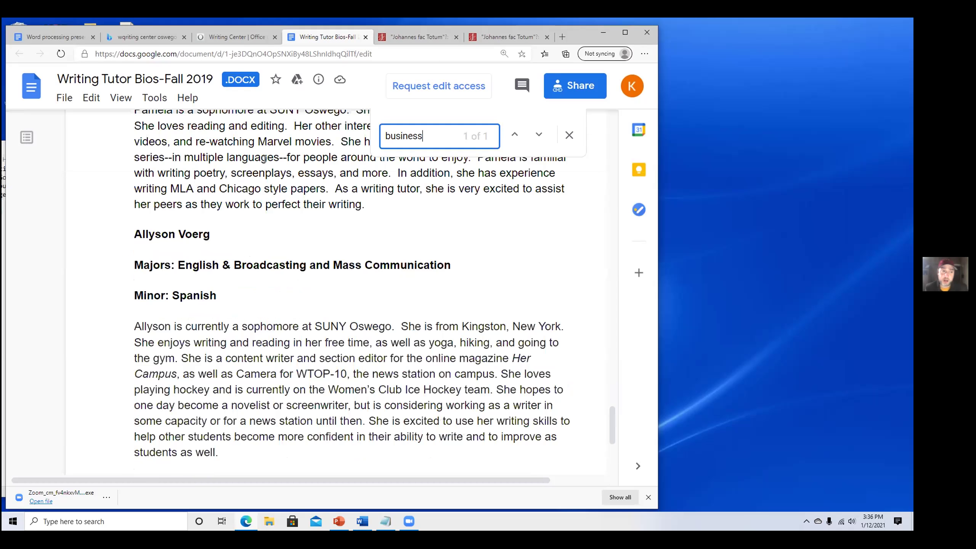
Close the Writing Tutor Bios document and open the "courses tutors have taken" link on the Writing Center page.
click(365, 37)
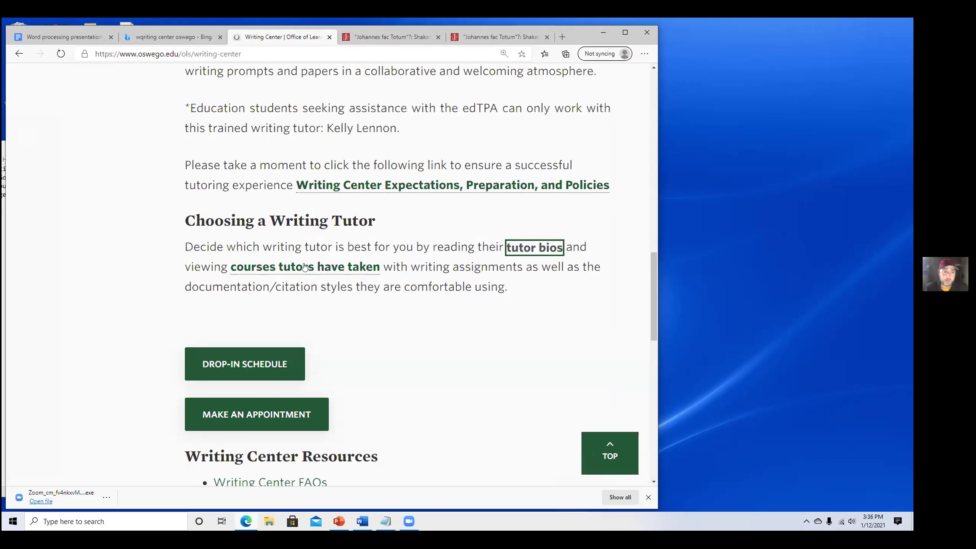
key(Tab)
key(Return)
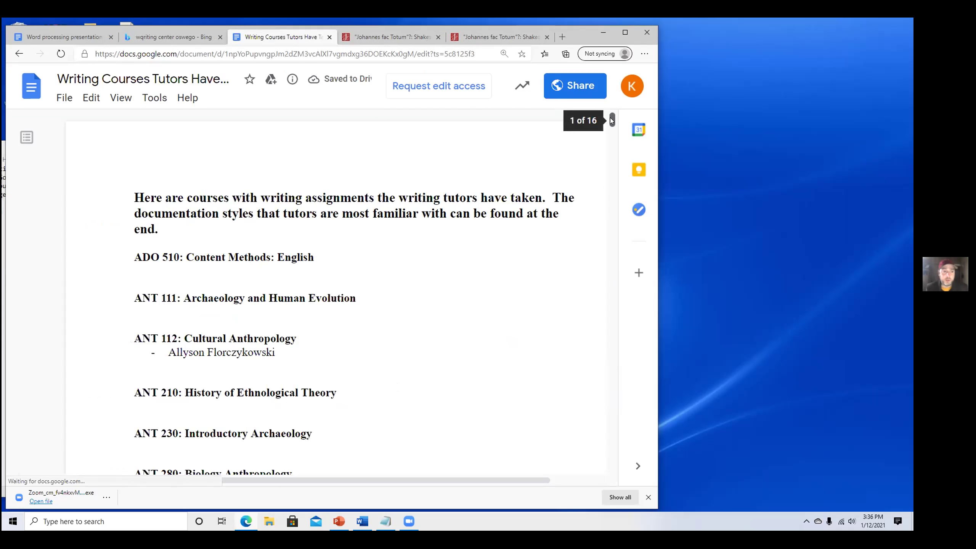
Look through the Writing Courses Tutors Have Taken document, examining the listed courses and the tutors named under each.
scroll(503, 284, down, 15)
scroll(500, 336, down, 10)
scroll(412, 327, up, 6)
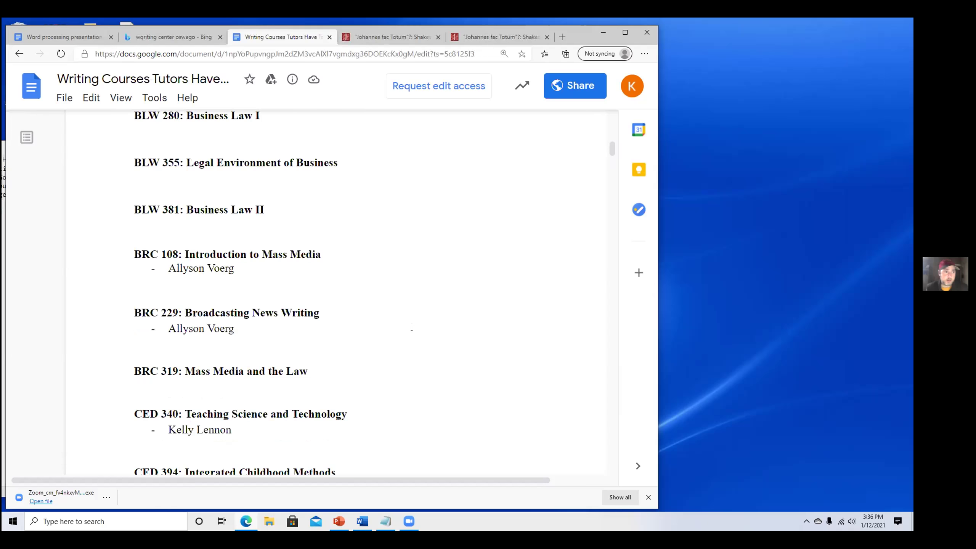
scroll(412, 330, down, 15)
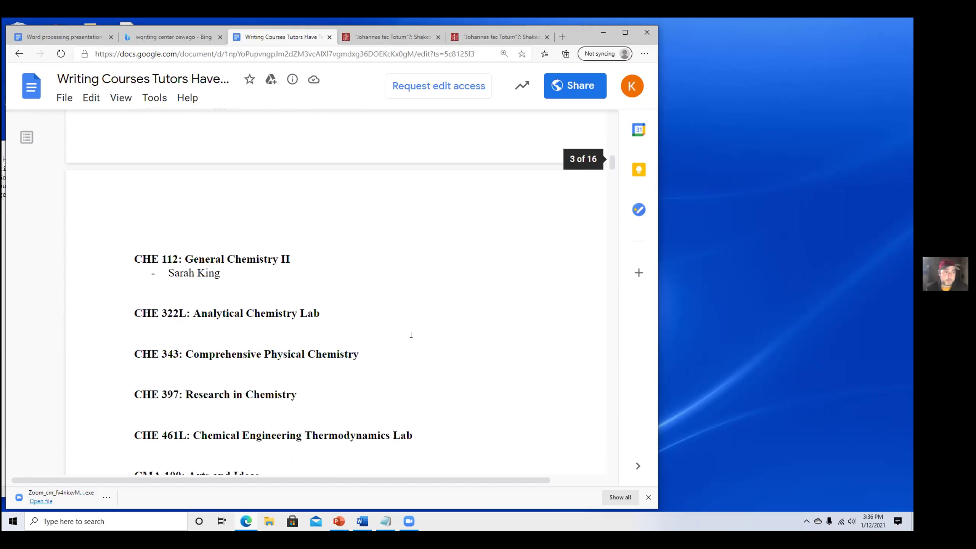
scroll(410, 335, down, 20)
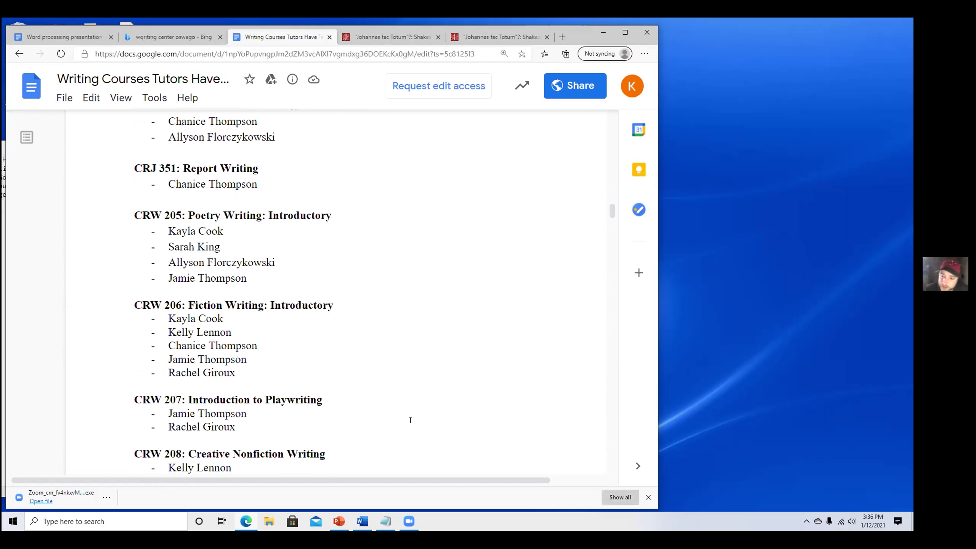
scroll(362, 412, down, 5)
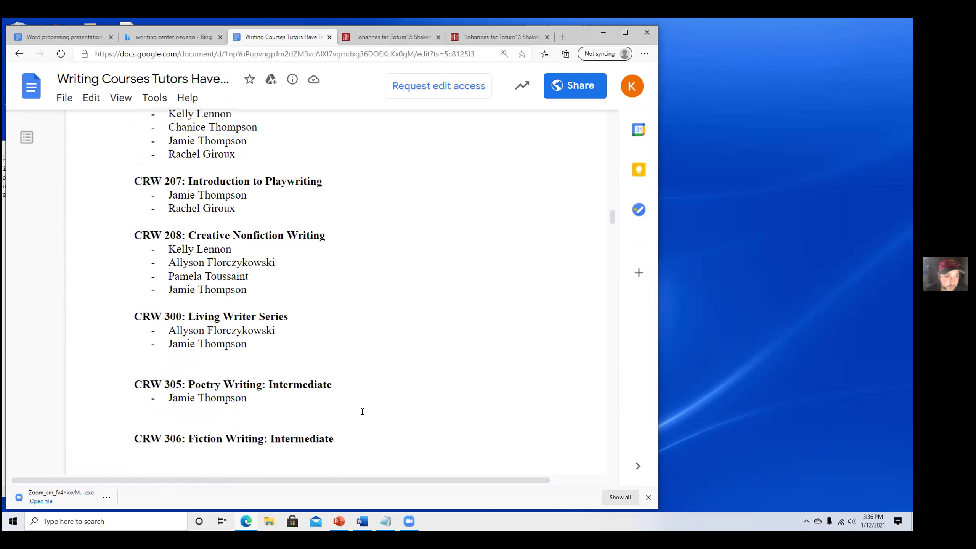
scroll(364, 425, down, 20)
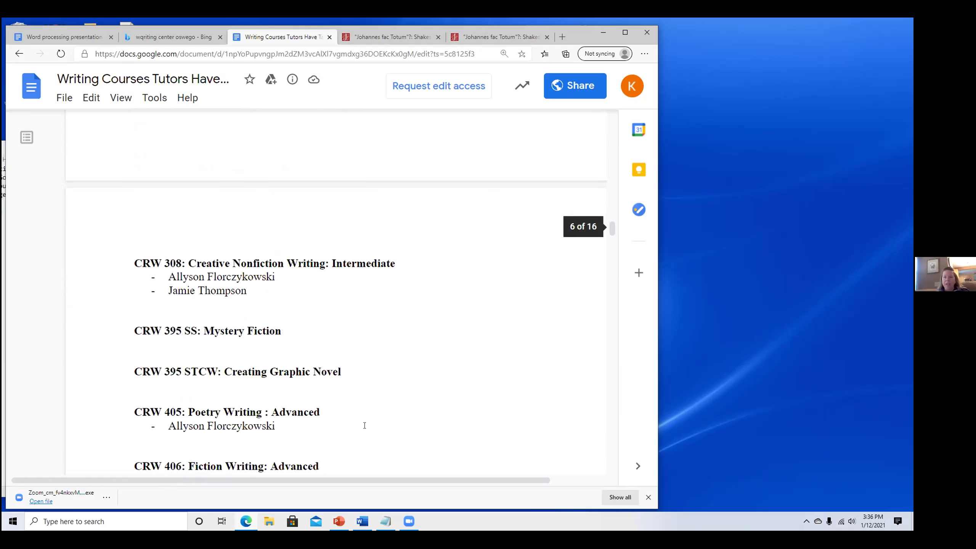
scroll(364, 425, up, 10)
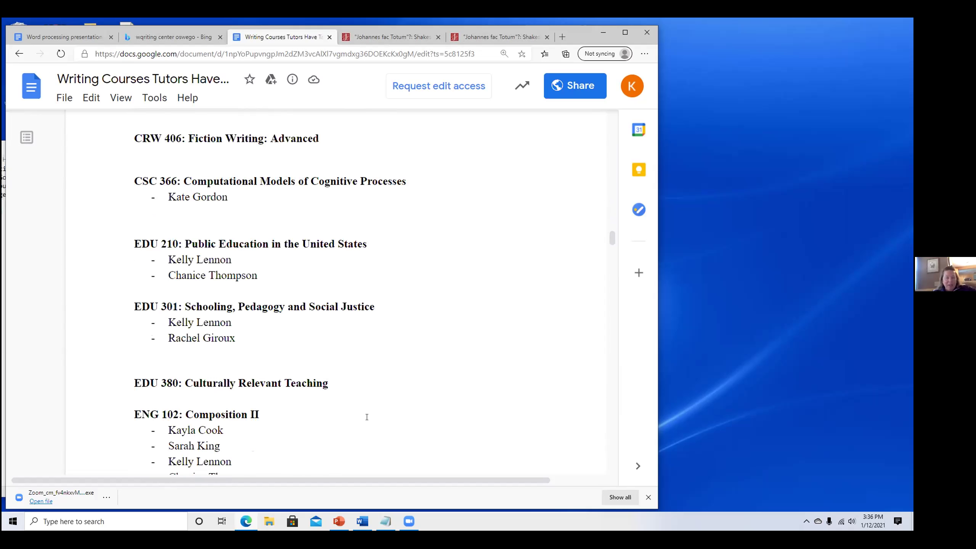
Search the course list for "355" and highlight the business law entries from BLW 280 to BLW 381.
key(ctrl+f)
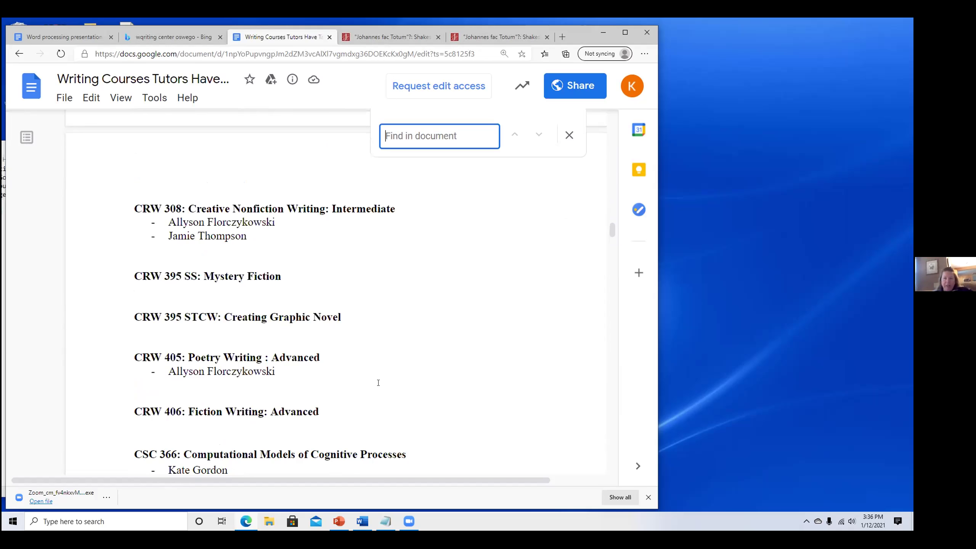
text(355)
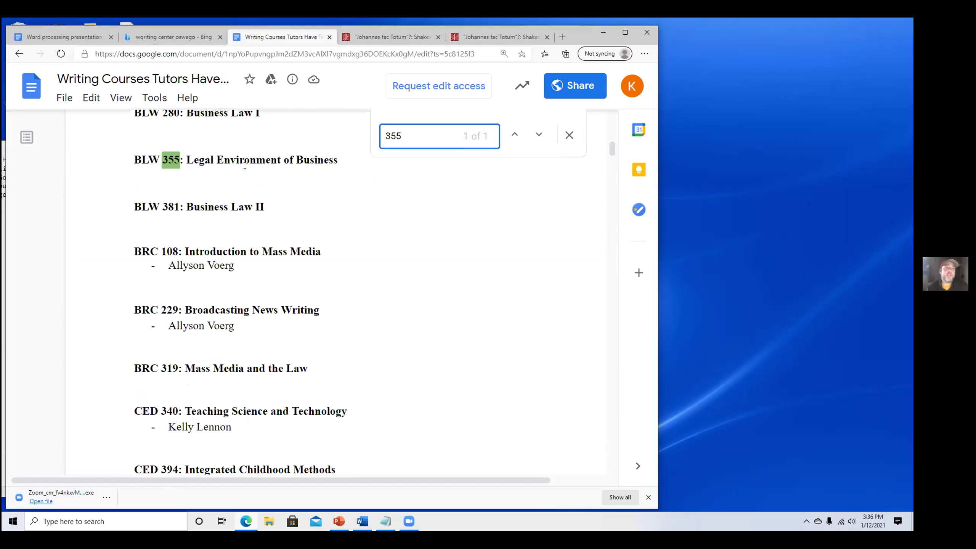
click(333, 168)
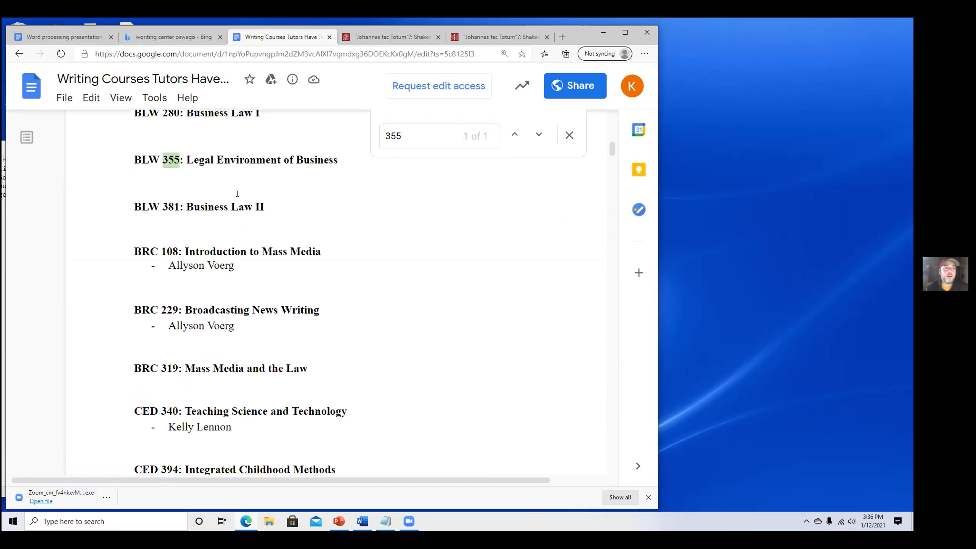
scroll(237, 193, up, 3)
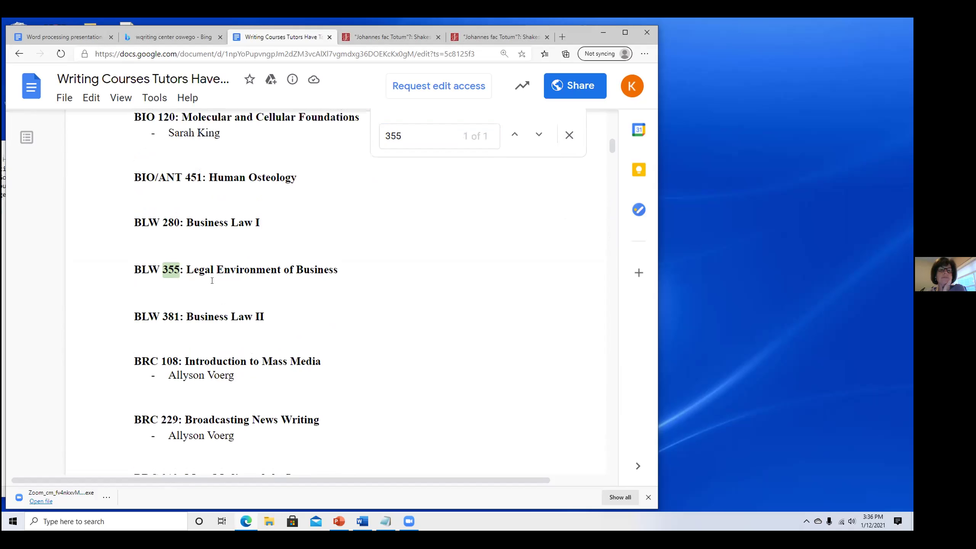
drag(215, 223, 230, 315)
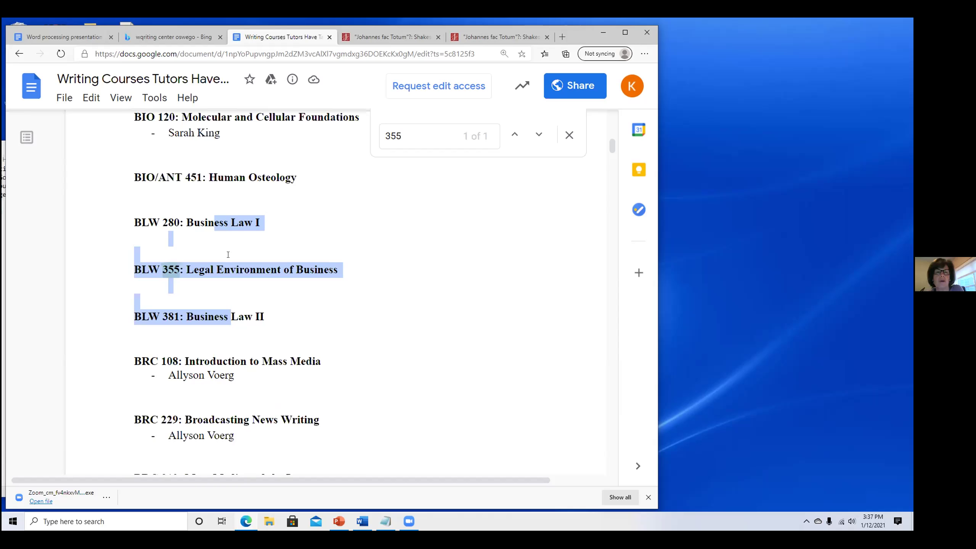
scroll(233, 294, up, 5)
scroll(232, 298, down, 3)
scroll(233, 297, down, 2)
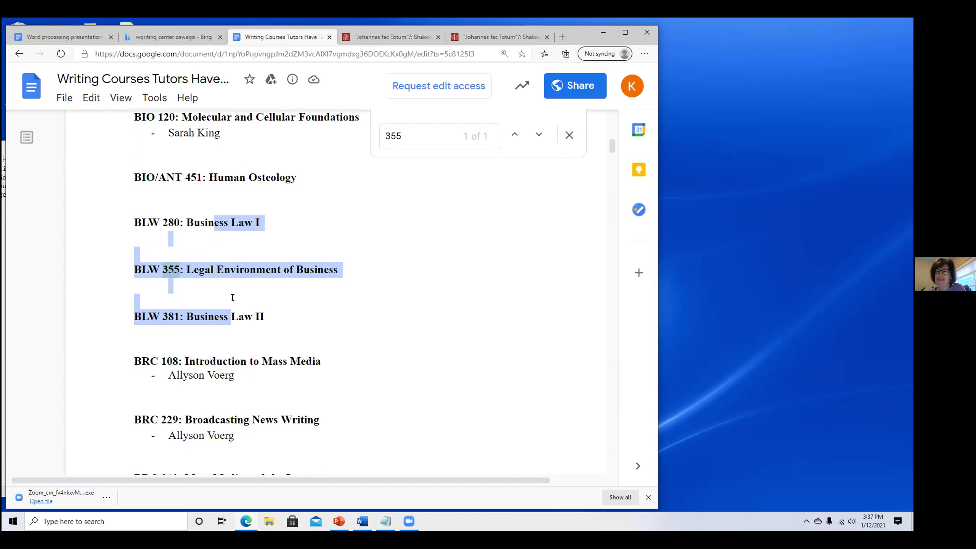
scroll(188, 352, up, 3)
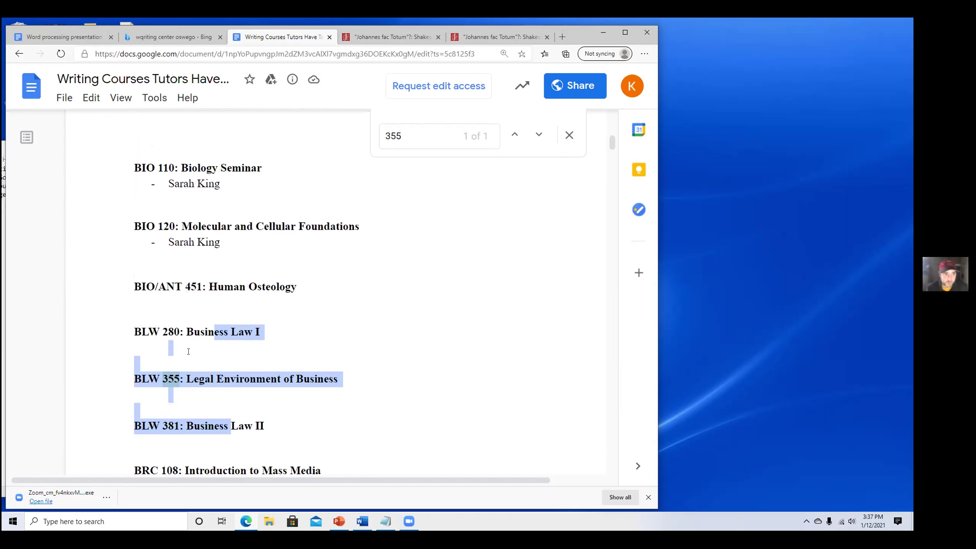
Look over the anthropology and creative writing course listings and return to the start of the document.
scroll(198, 360, up, 15)
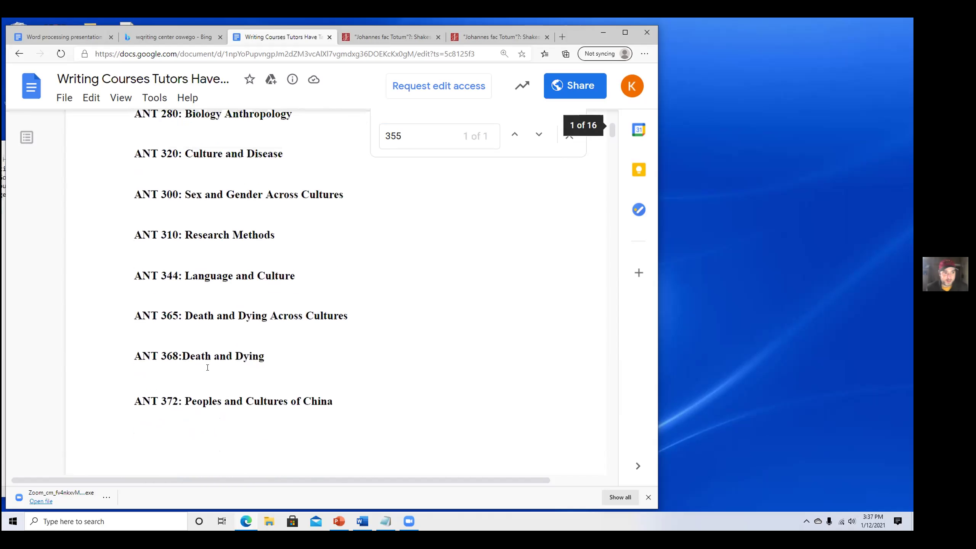
scroll(612, 132, down, 20)
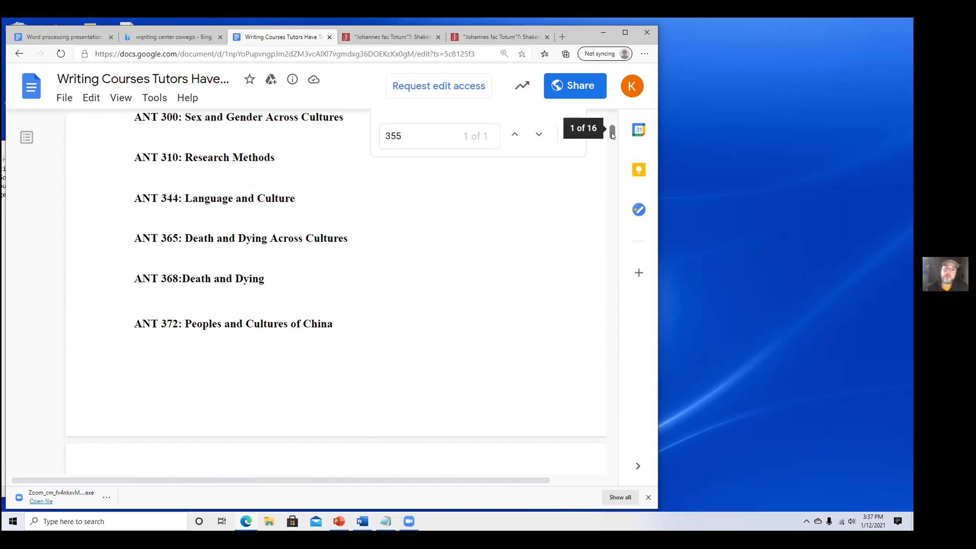
click(614, 219)
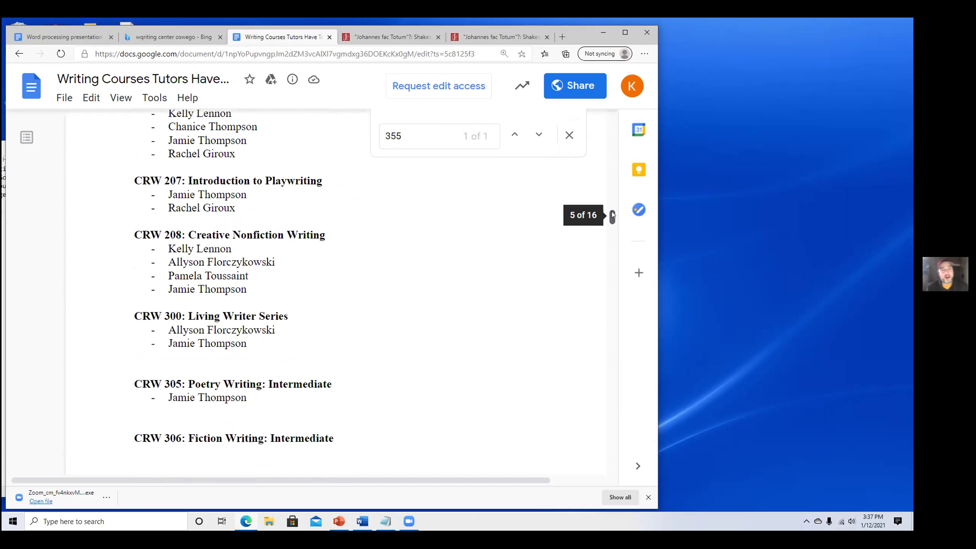
drag(612, 211, 607, 115)
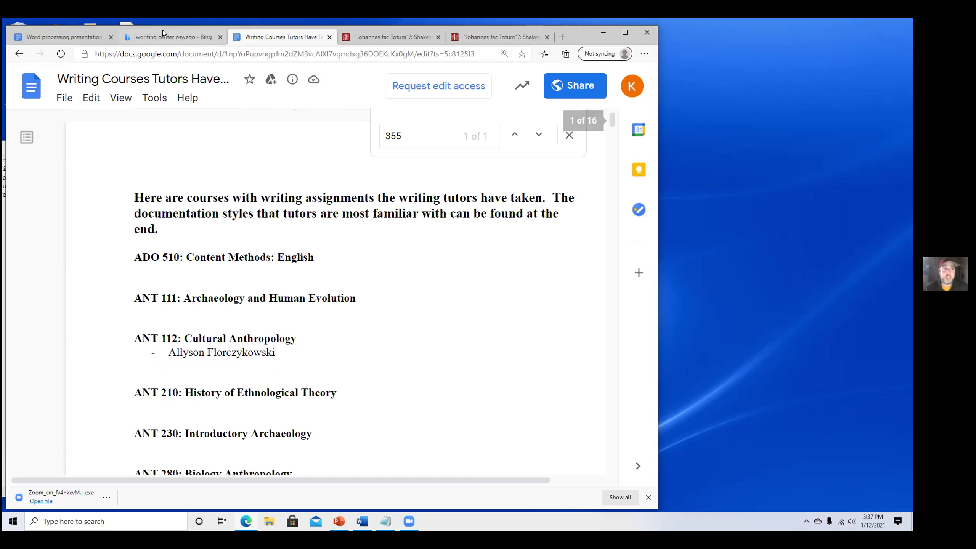
Switch to the Word processing presentation document and enlarge the browser page to 400%.
click(73, 36)
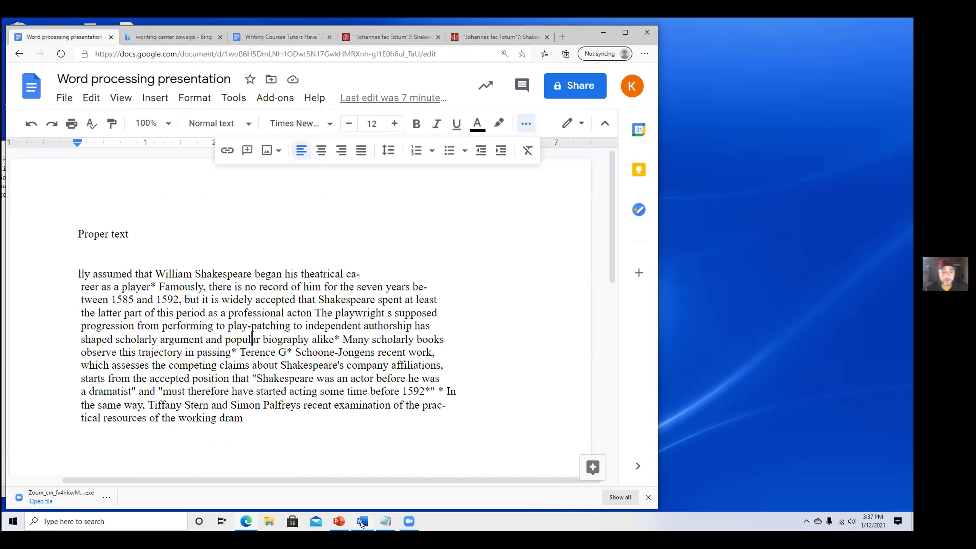
mouse_move(363, 522)
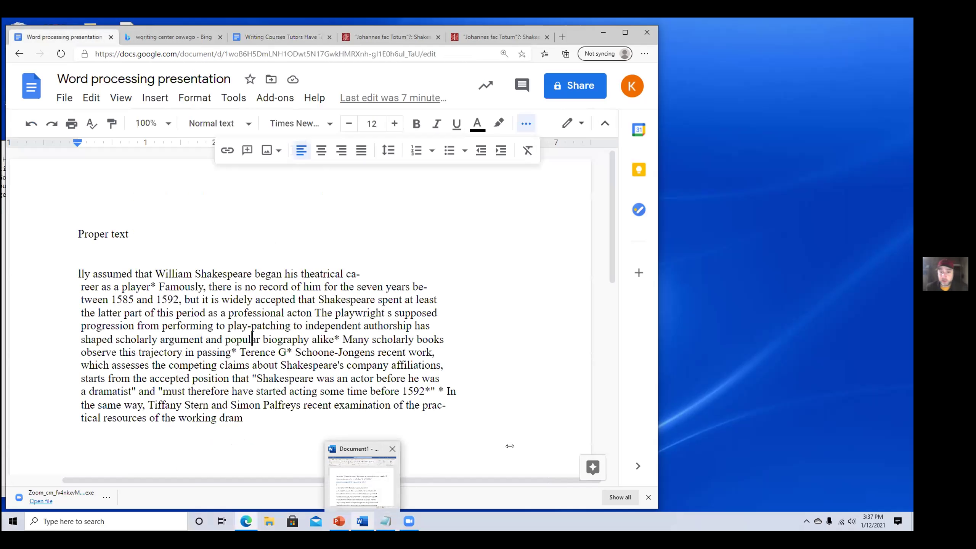
mouse_move(388, 485)
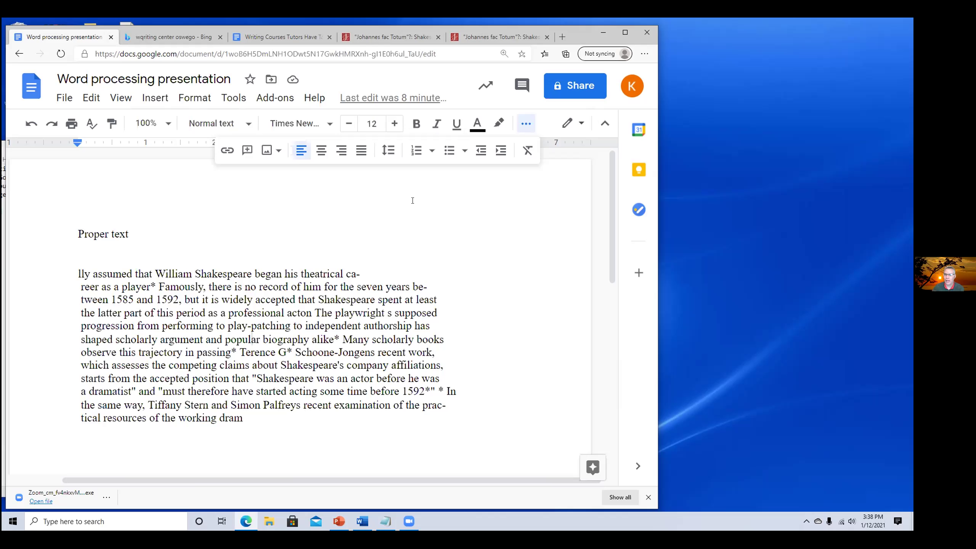
key(ctrl+plus)
key(ctrl+plus)
key(ctrl+plus)
key(ctrl+plus)
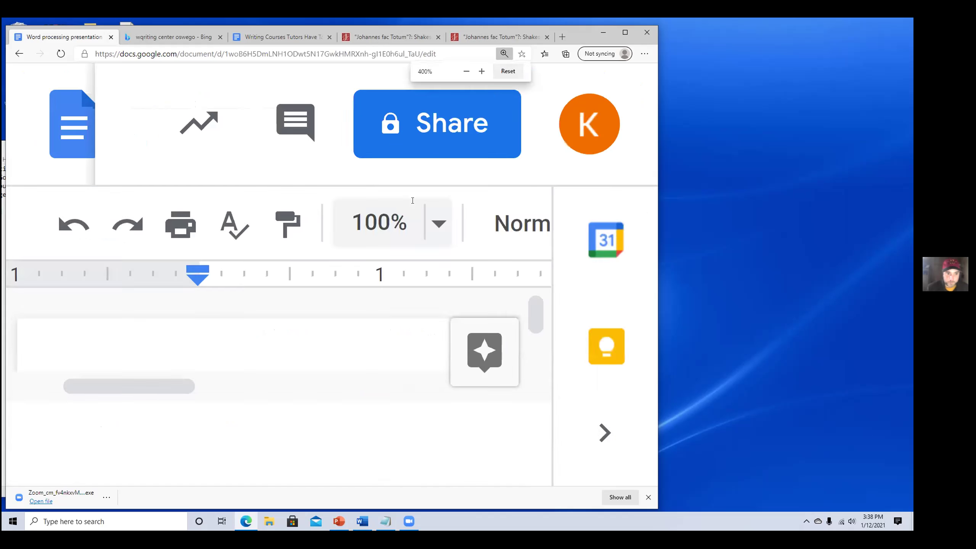
Reduce the browser page zoom to 125%.
key(ctrl+minus)
key(ctrl+minus)
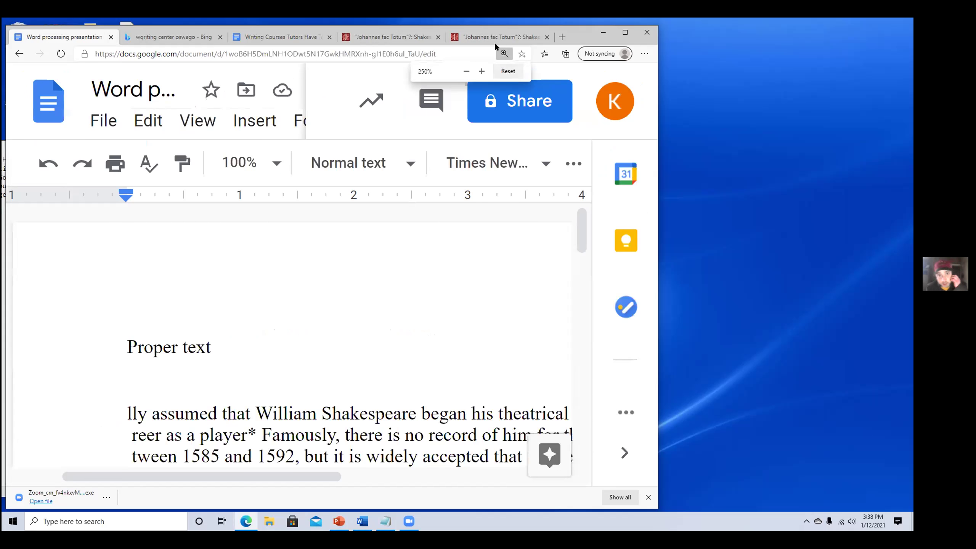
key(ctrl+minus)
key(ctrl+minus)
key(ctrl+minus)
key(ctrl+minus)
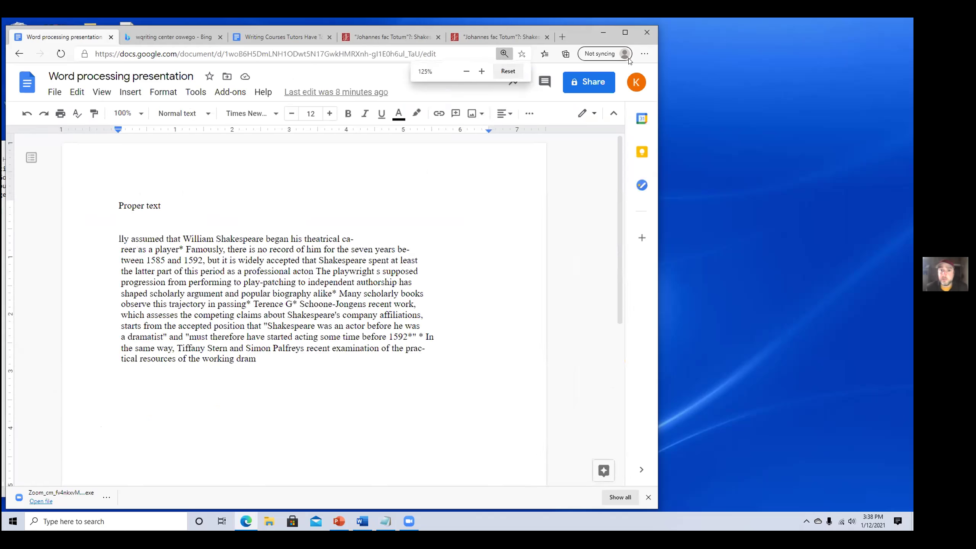
Raise the browser zoom to 175% with its zoom control and bring it back to 150%.
click(645, 53)
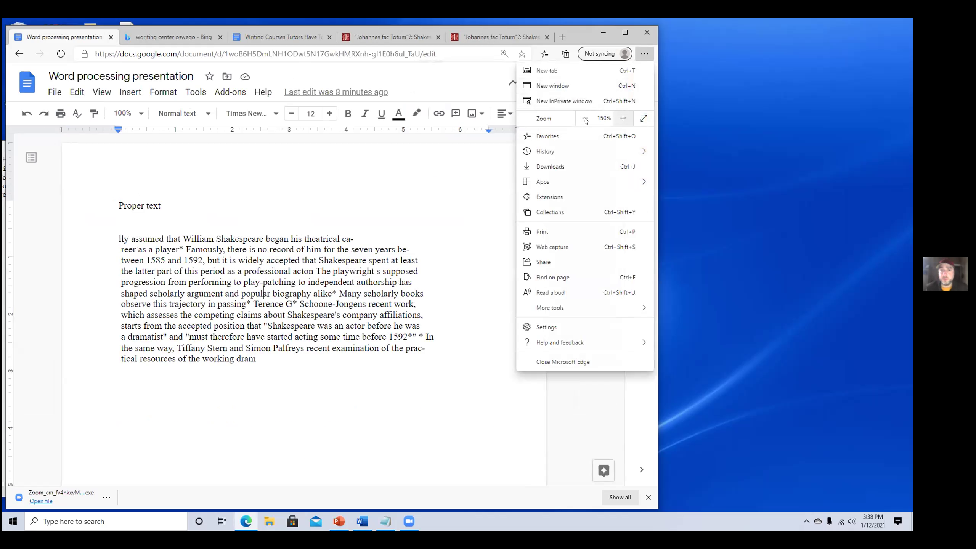
key(ctrl+plus)
key(ctrl+plus)
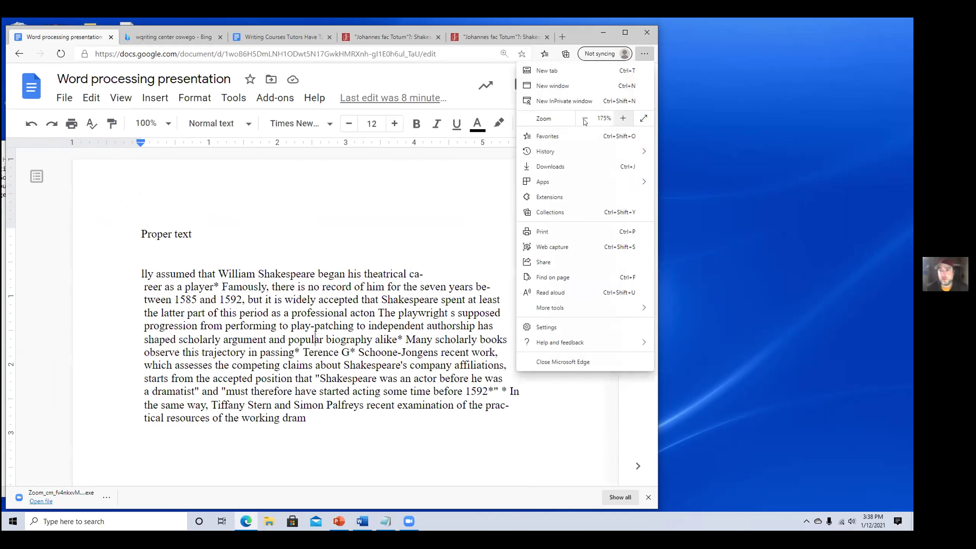
key(ctrl+0)
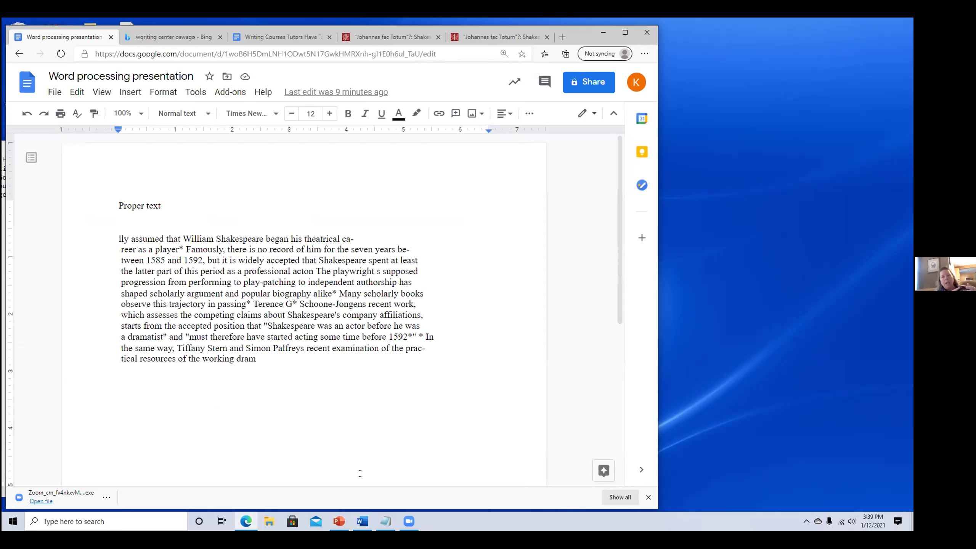
Switch to Document1 in Word, place the cursor after "working dram" in the last line and shift the window slightly.
click(362, 520)
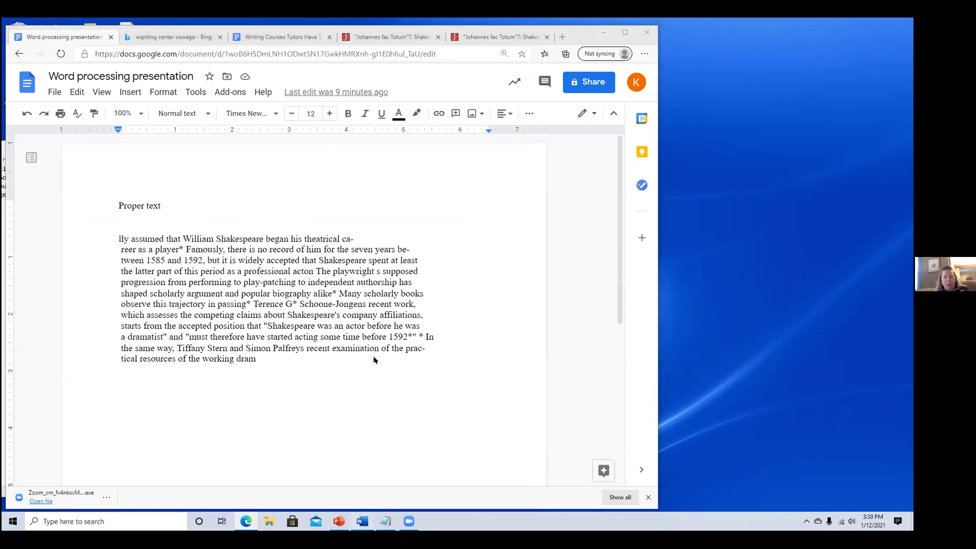
scroll(372, 357, down, 3)
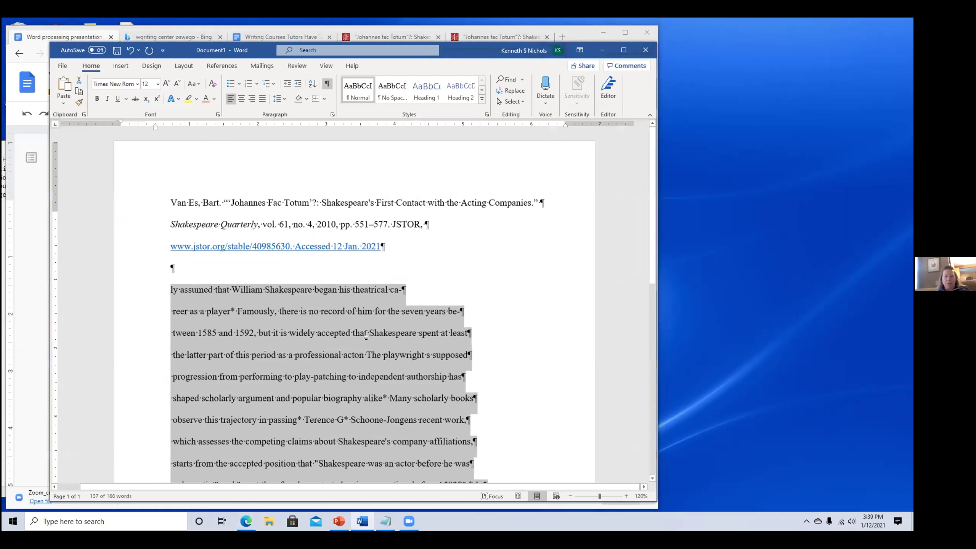
scroll(366, 334, down, 6)
click(356, 283)
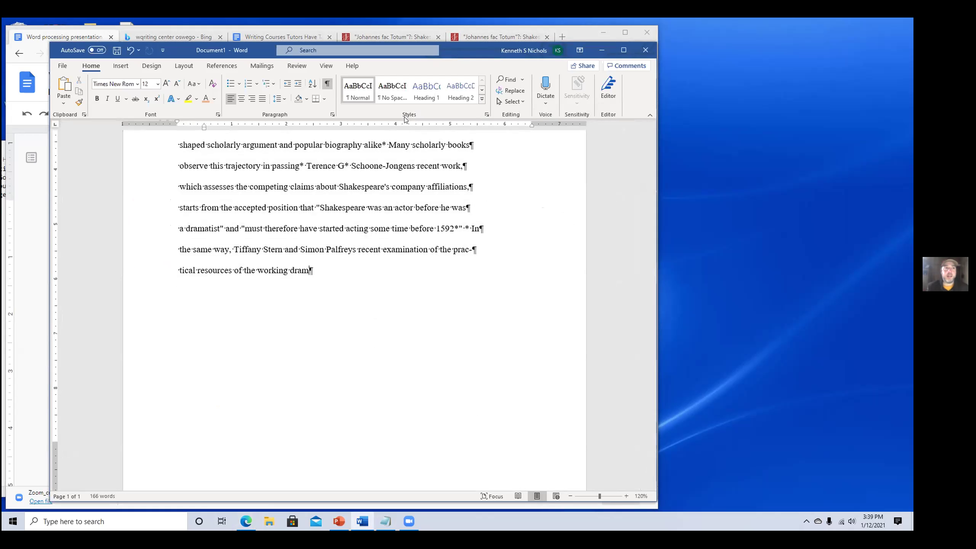
drag(454, 51, 446, 46)
scroll(266, 213, up, 1)
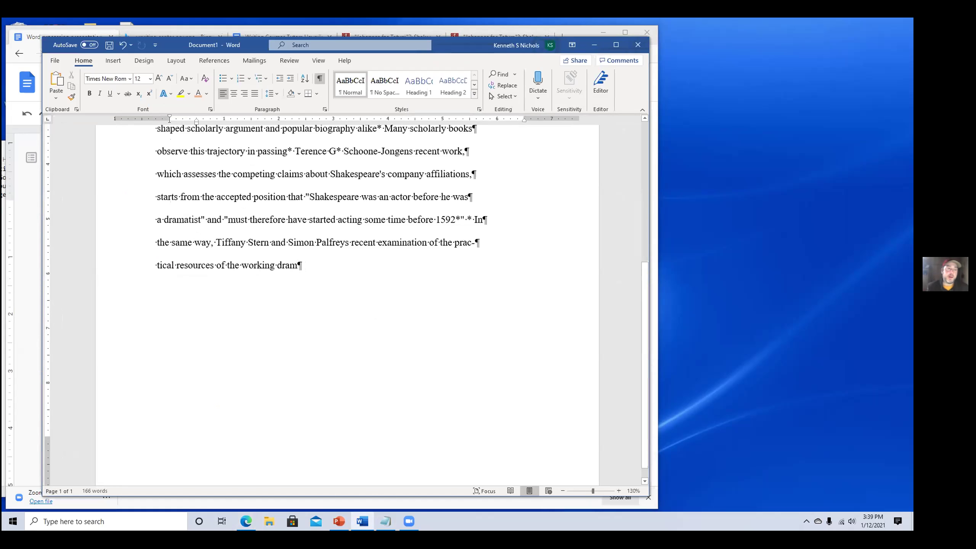
Insert a page break after the last line of the Shakespeare passage.
click(113, 61)
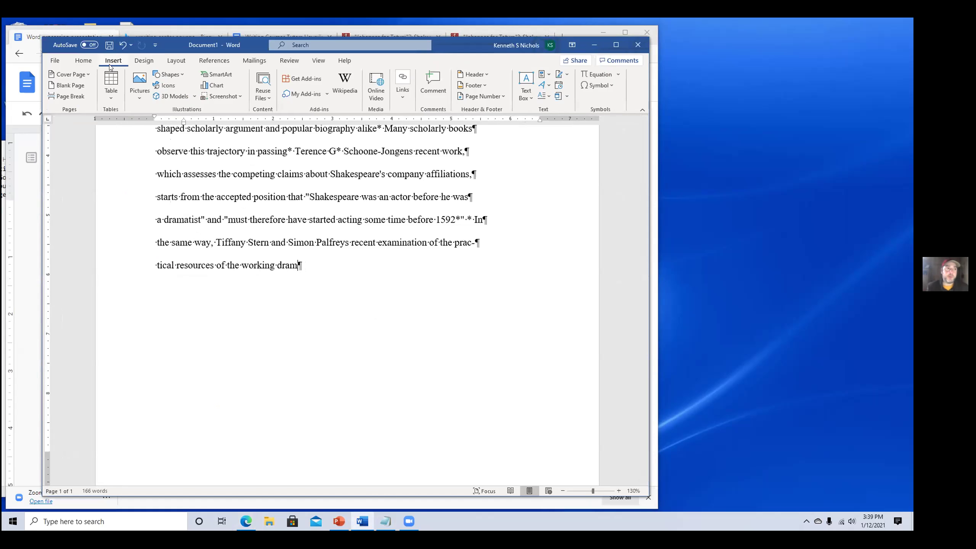
click(78, 95)
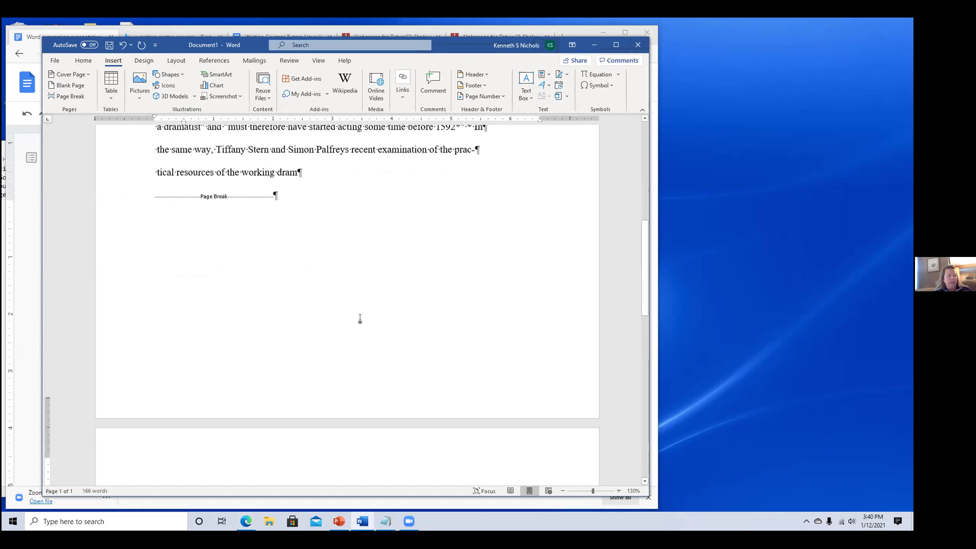
scroll(345, 269, up, 3)
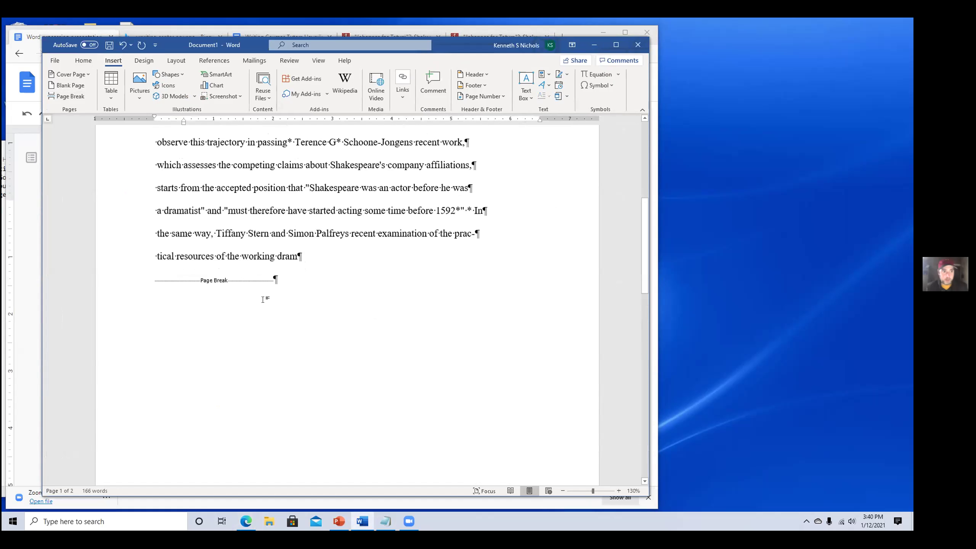
Remove the page break after "working dram" and add seven blank lines in its place.
click(325, 277)
key(BackSpace)
key(Return)
key(Return)
key(Return)
key(Return)
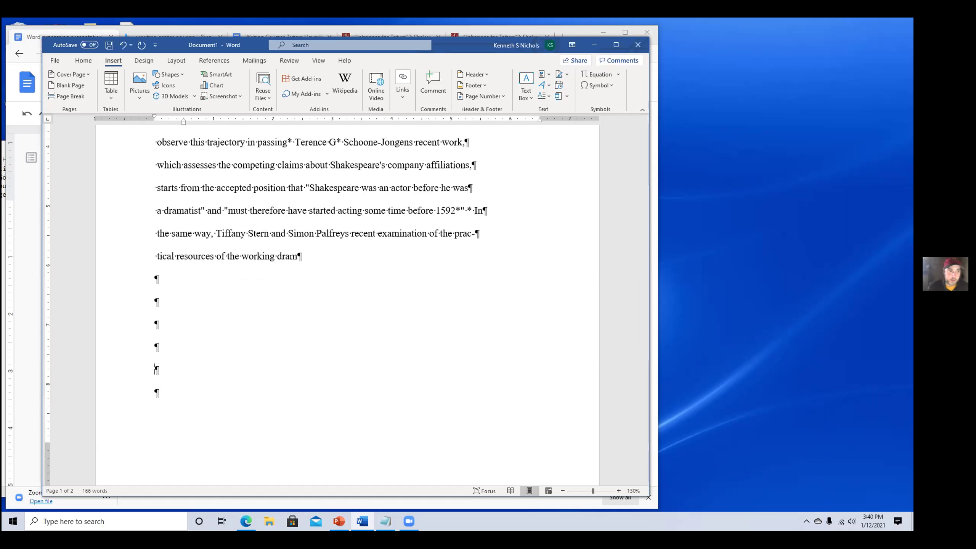
key(Return)
key(Return)
key(Return)
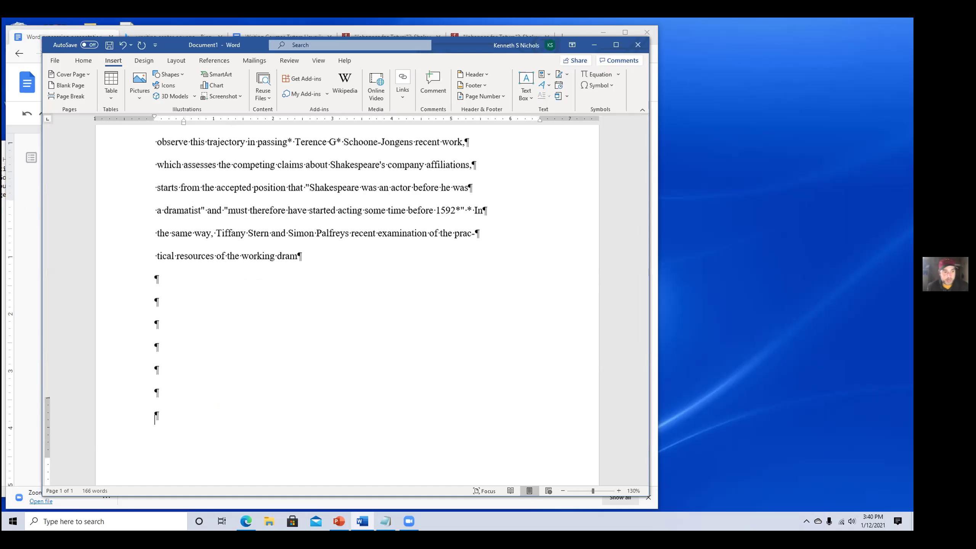
scroll(207, 244, up, 1)
scroll(206, 244, up, 1)
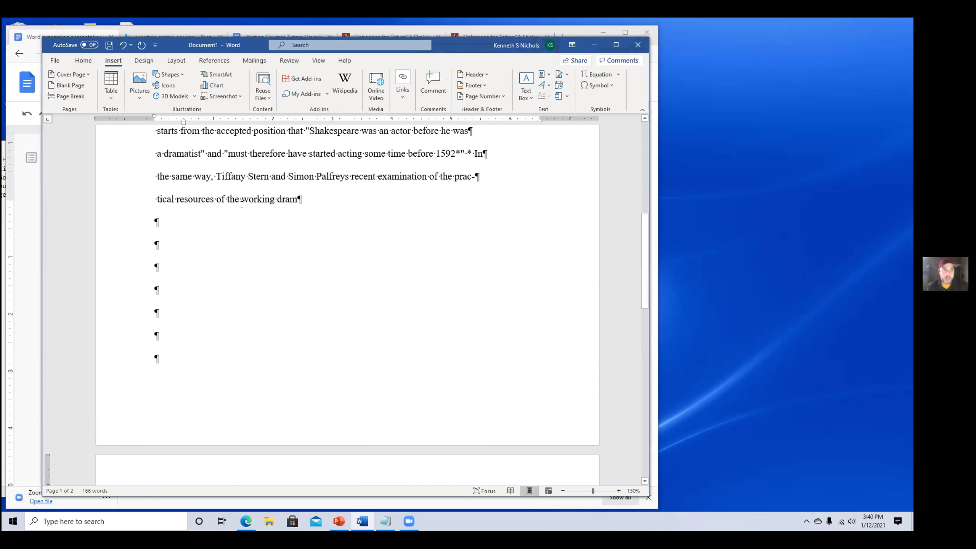
Delete the text from "a dramatist" to partway through the following line, then examine the blank lines that continue on page two.
click(236, 192)
drag(157, 153, 270, 177)
key(Delete)
scroll(225, 417, down, 3)
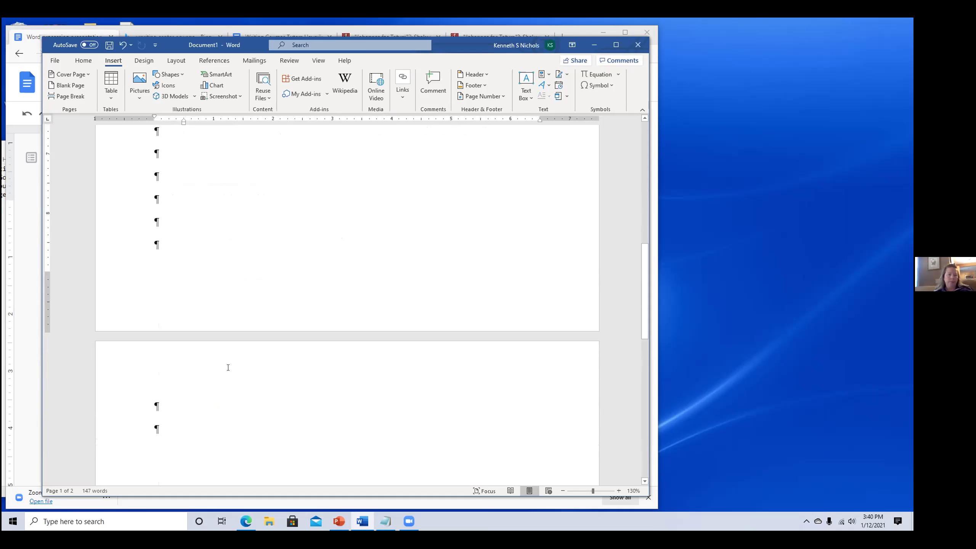
Delete all the blank lines below "working dram".
scroll(299, 448, up, 3)
drag(156, 221, 247, 412)
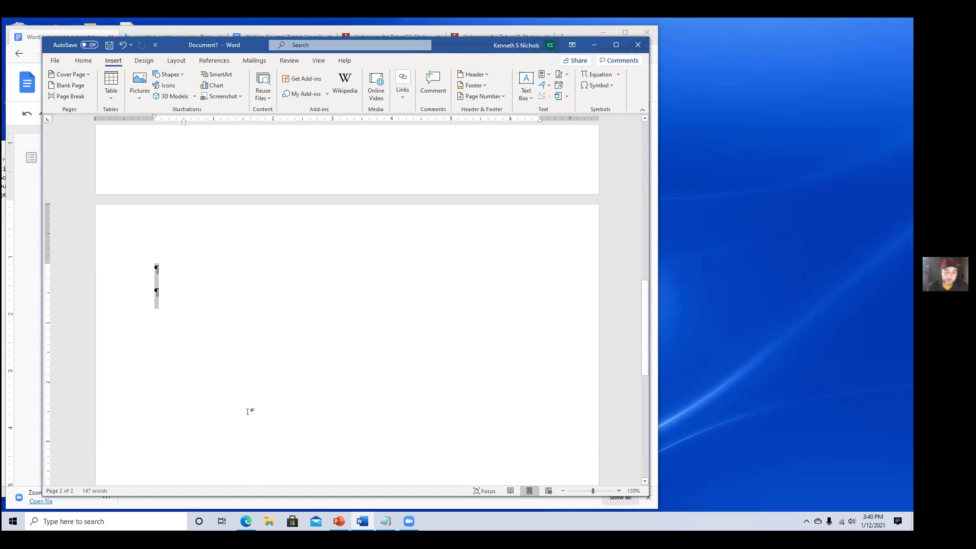
key(Delete)
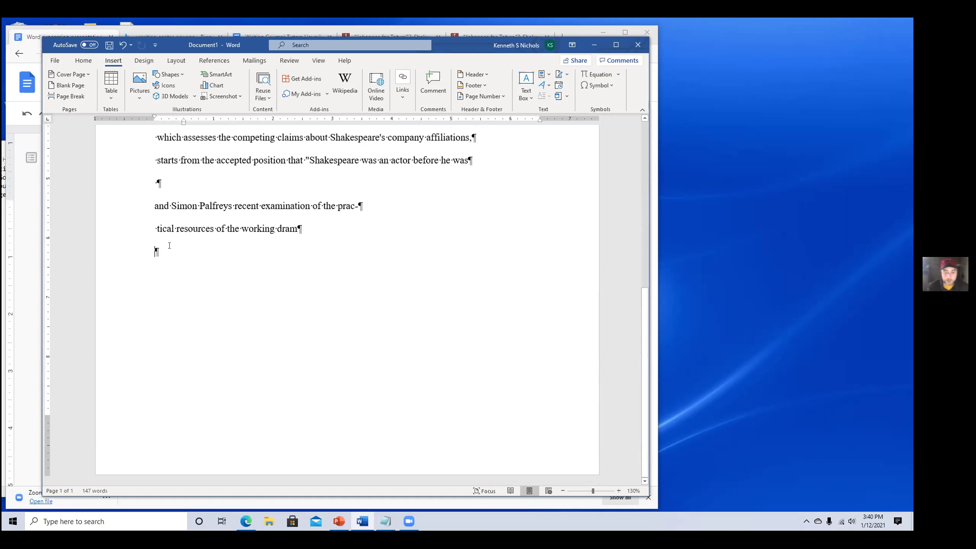
key(BackSpace)
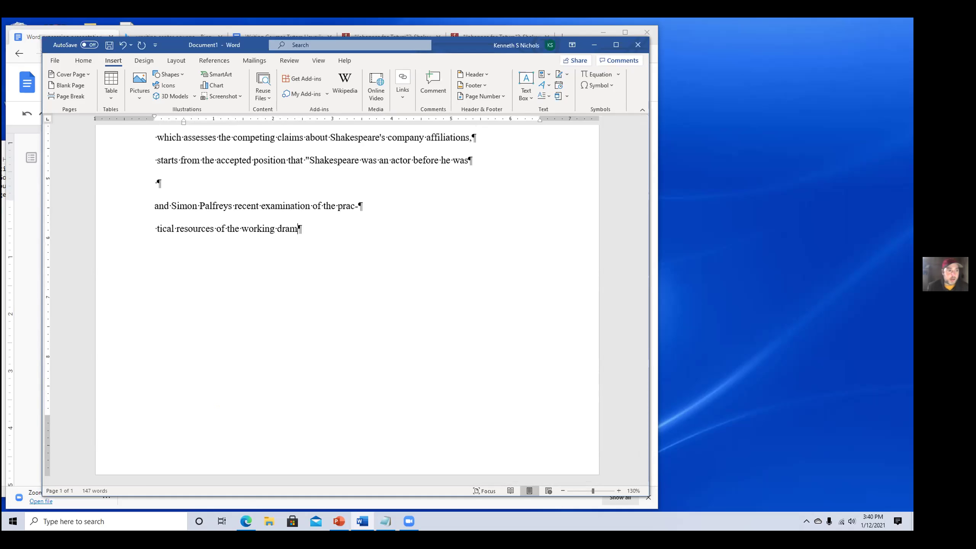
Insert a page break after "working dram", pull it up onto that line and delete it.
click(71, 97)
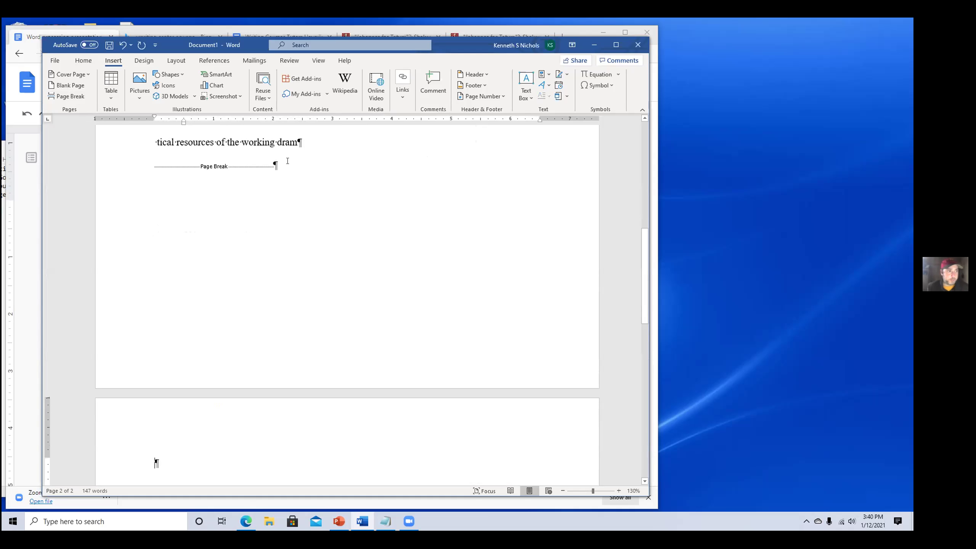
click(306, 142)
key(Delete)
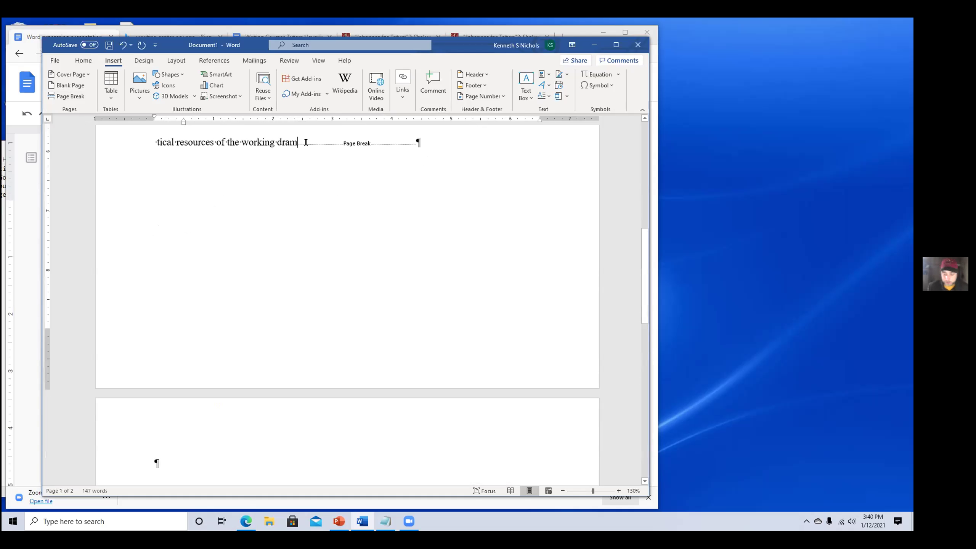
key(Delete)
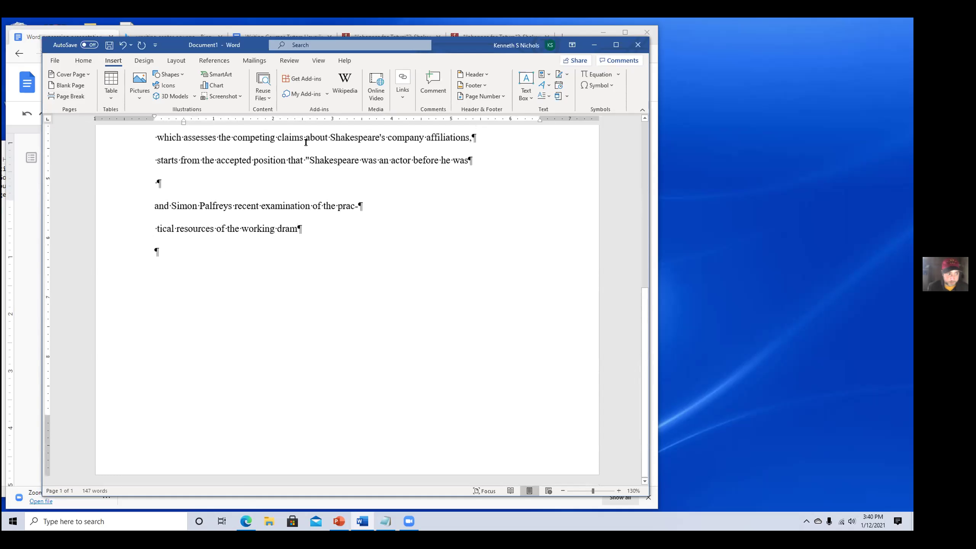
Insert a page break after the passage's last line and add a Next Page section break after it.
key(ctrl+Return)
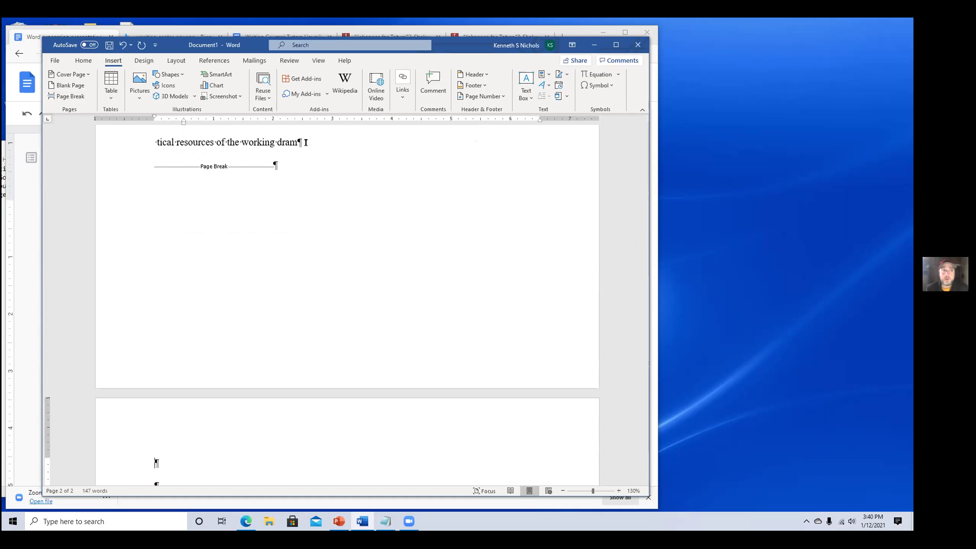
click(144, 60)
click(178, 60)
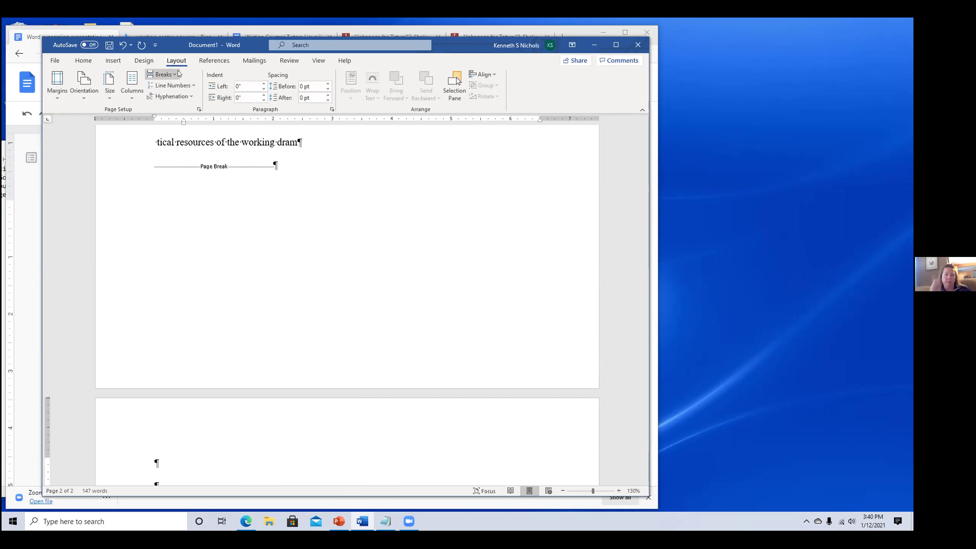
click(178, 74)
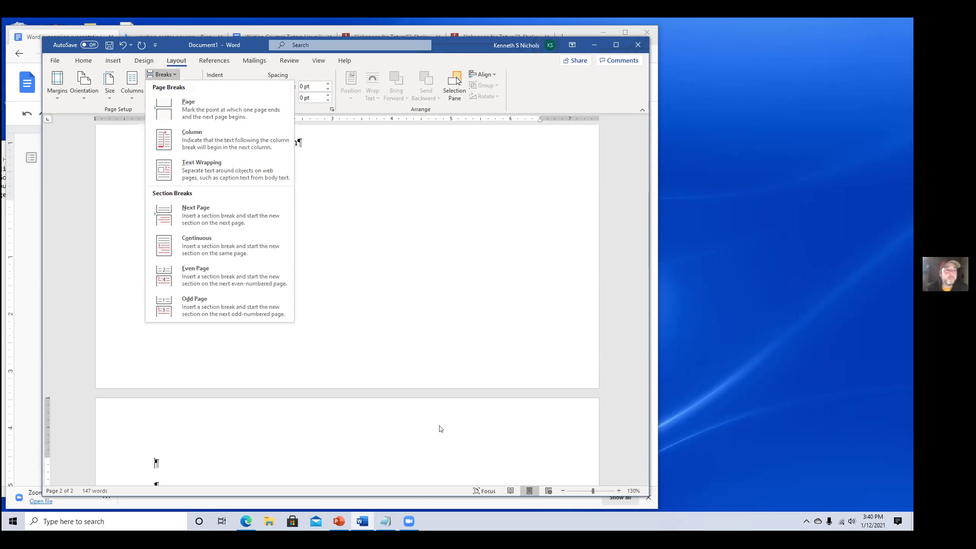
click(194, 216)
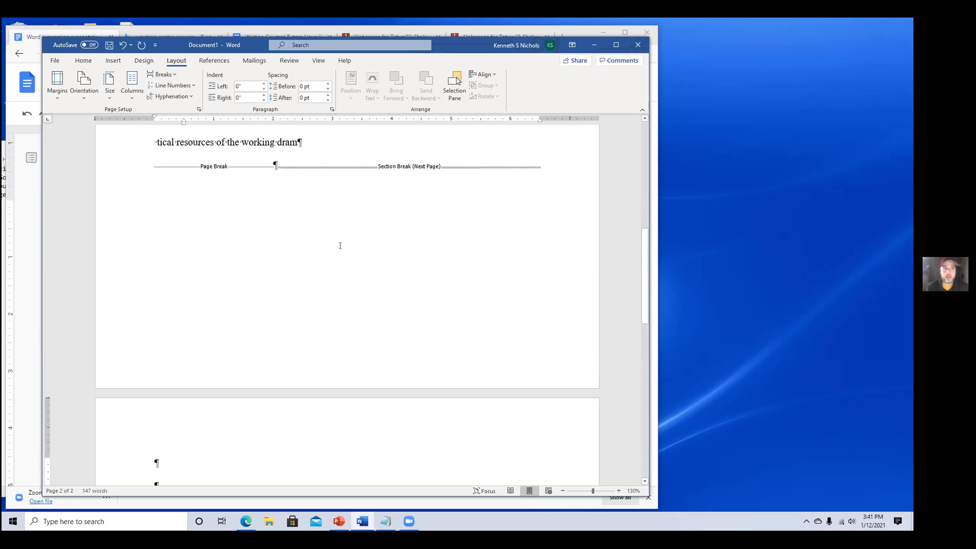
Select the entire document and change its font color to blue.
scroll(357, 323, up, 5)
drag(155, 183, 377, 319)
drag(325, 464, 165, 205)
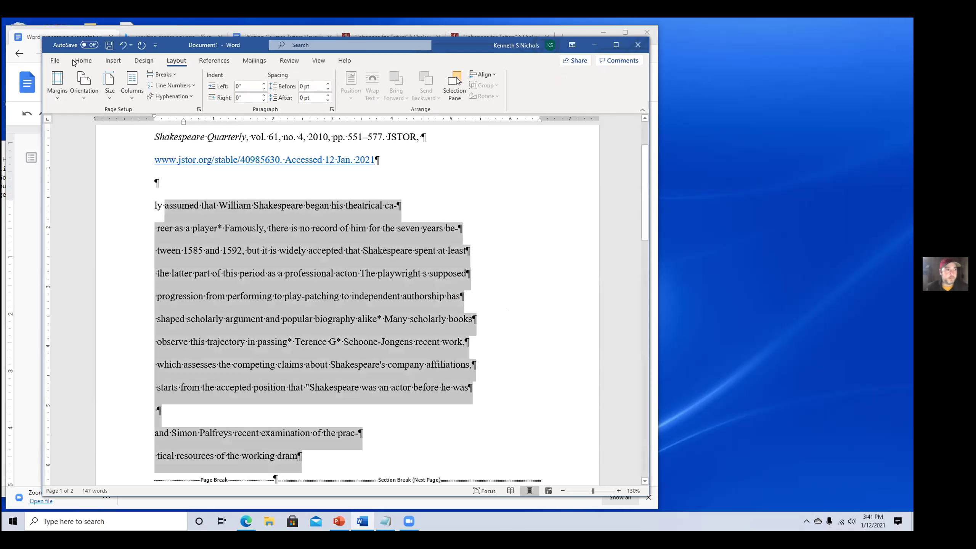
key(ctrl+a)
click(73, 63)
click(206, 93)
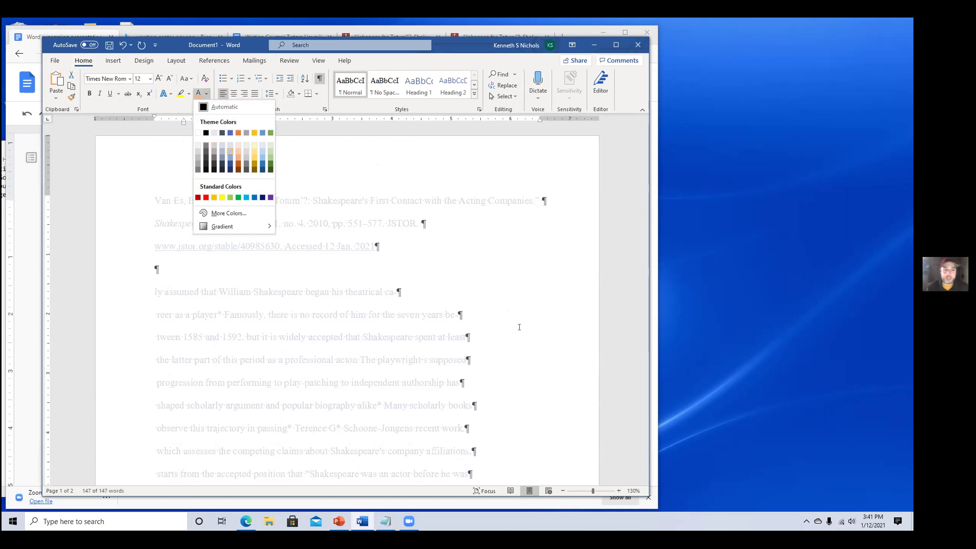
key(ctrl+End)
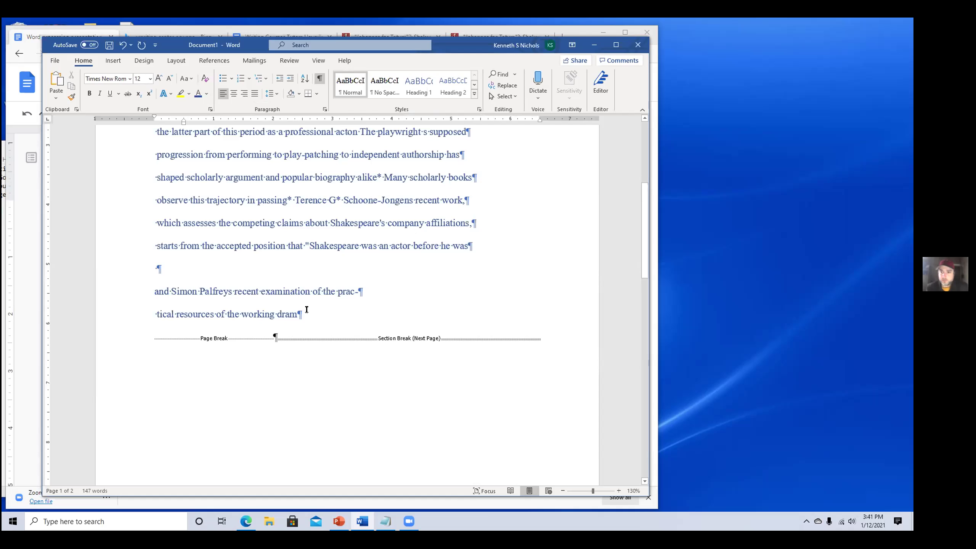
Zoom the document view in to 190% and return to the citation on the first page.
click(177, 60)
scroll(171, 60, up, 1)
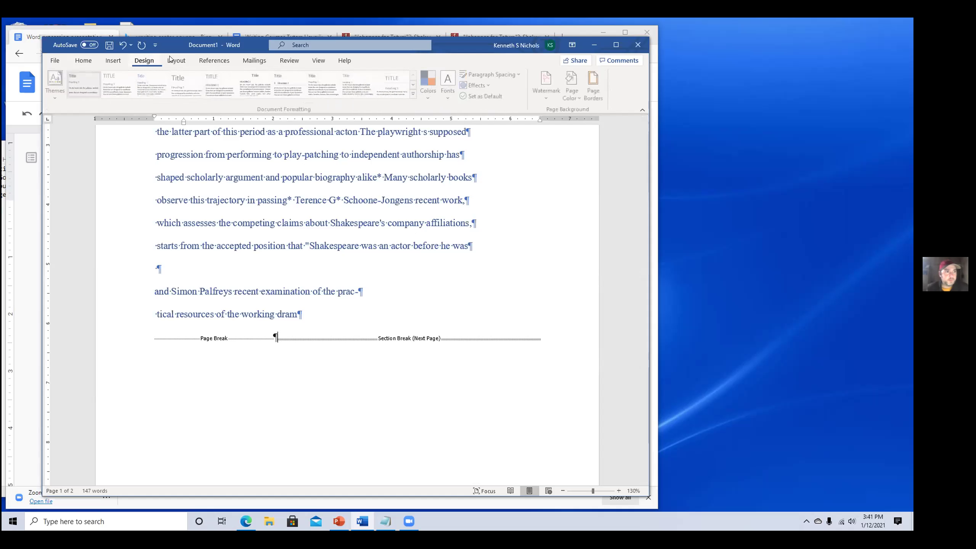
scroll(172, 60, down, 1)
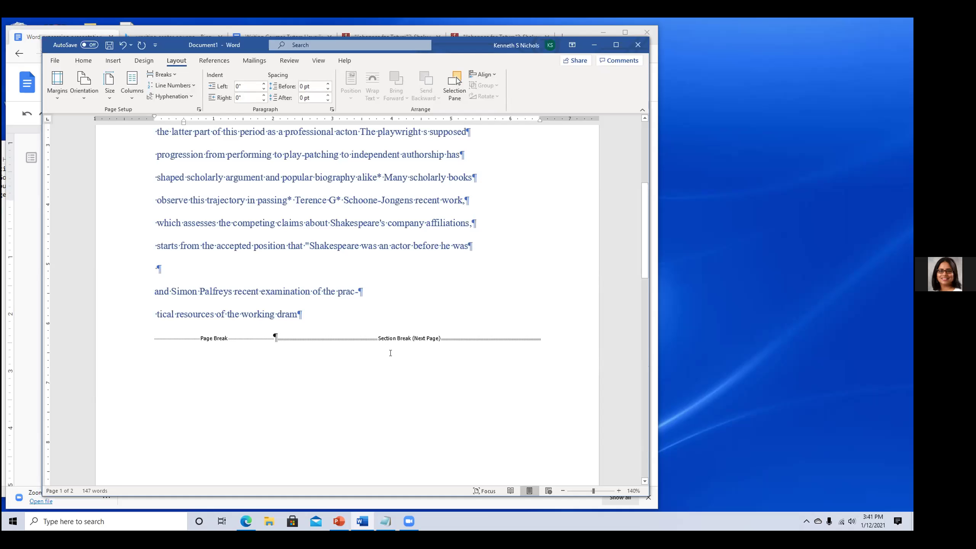
scroll(391, 353, down, 2)
ctrl+scroll(324, 299, up, 2)
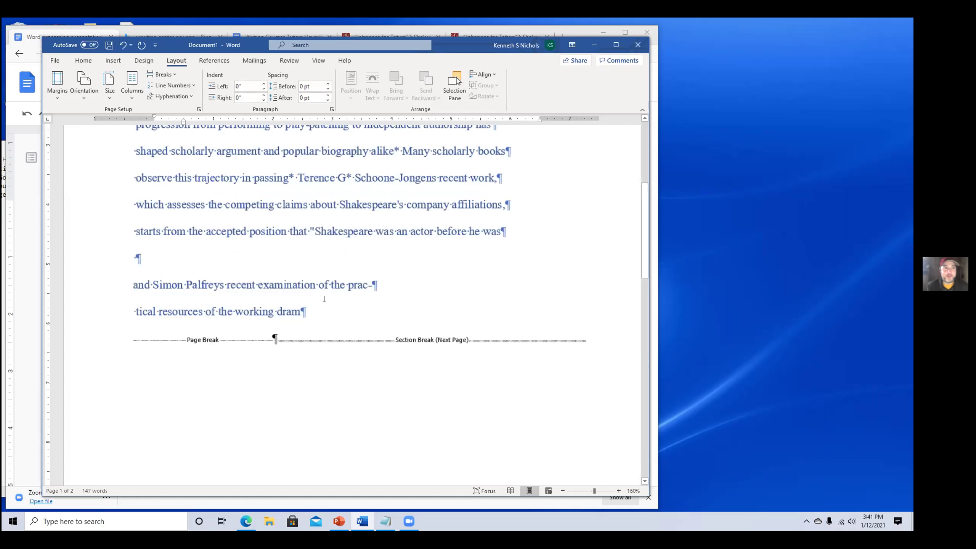
scroll(325, 299, up, 3)
ctrl+scroll(320, 299, up, 1)
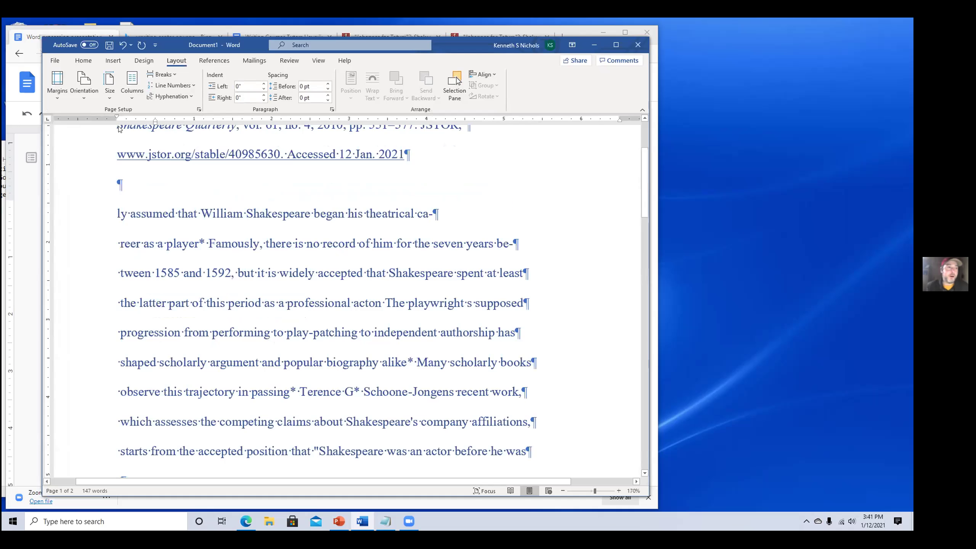
ctrl+scroll(184, 257, up, 2)
scroll(49, 92, up, 1)
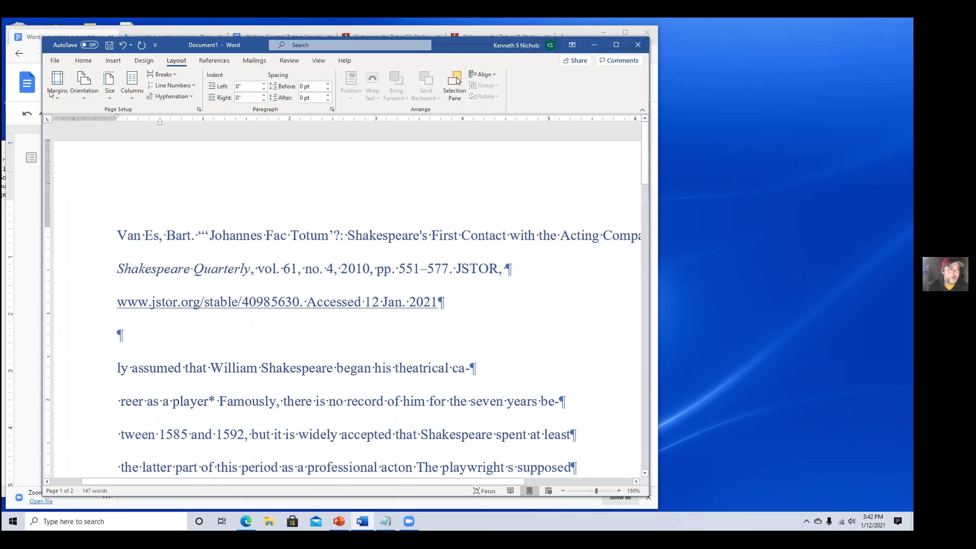
Set custom top, bottom, left and right margins of 1.1 inches for the current section.
click(57, 85)
click(101, 312)
text(.8)
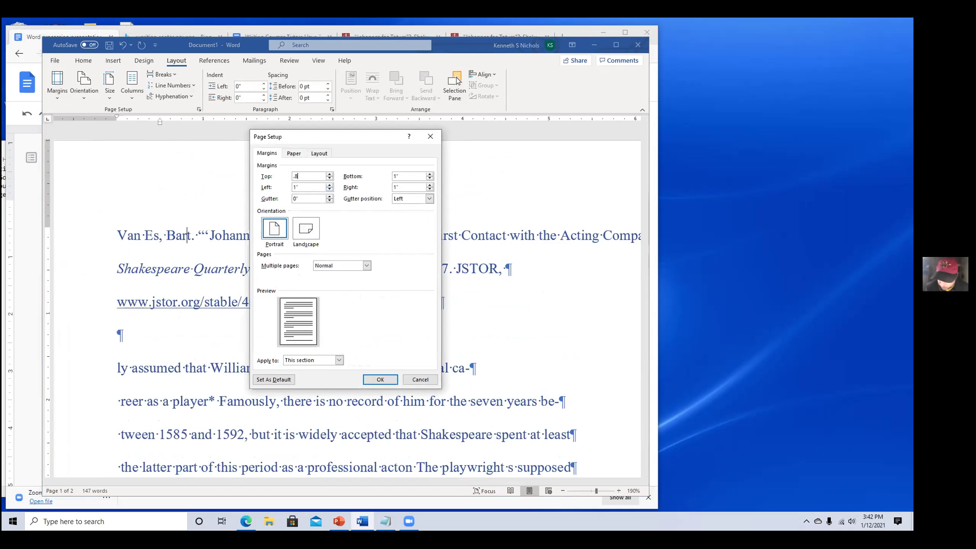
key(Tab)
key(BackSpace)
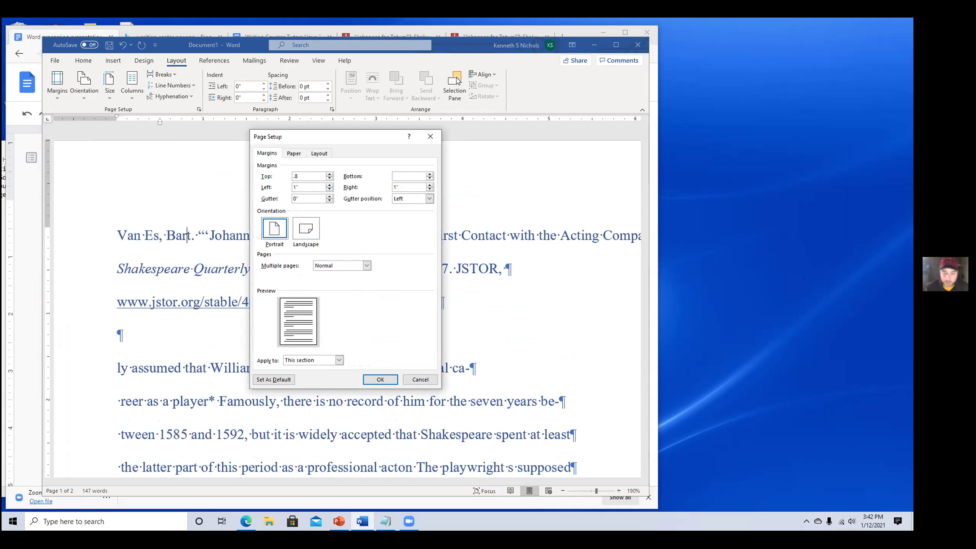
drag(302, 176, 283, 176)
text(1.1)
key(Tab)
text(1.1)
key(Tab)
text(.1)
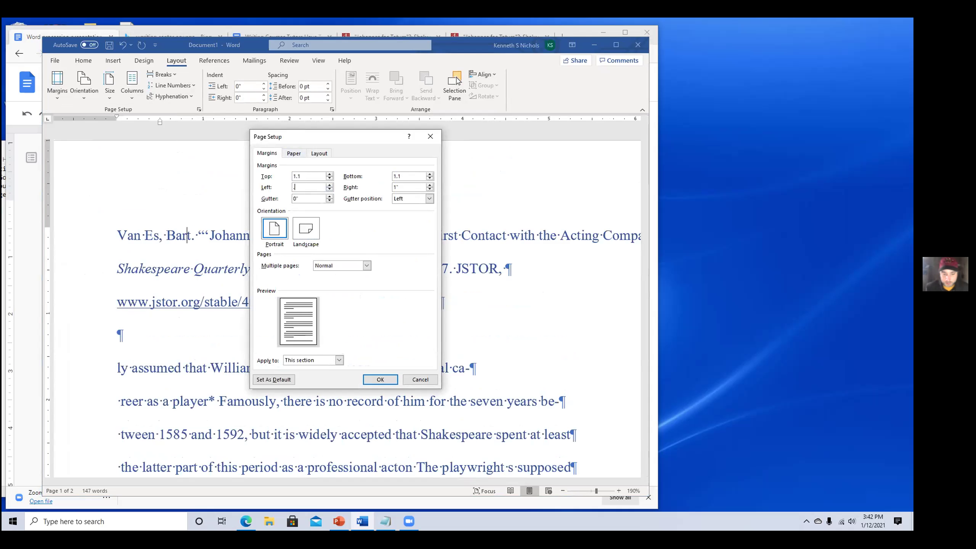
text(1.1)
key(Tab)
text(1.1)
key(Return)
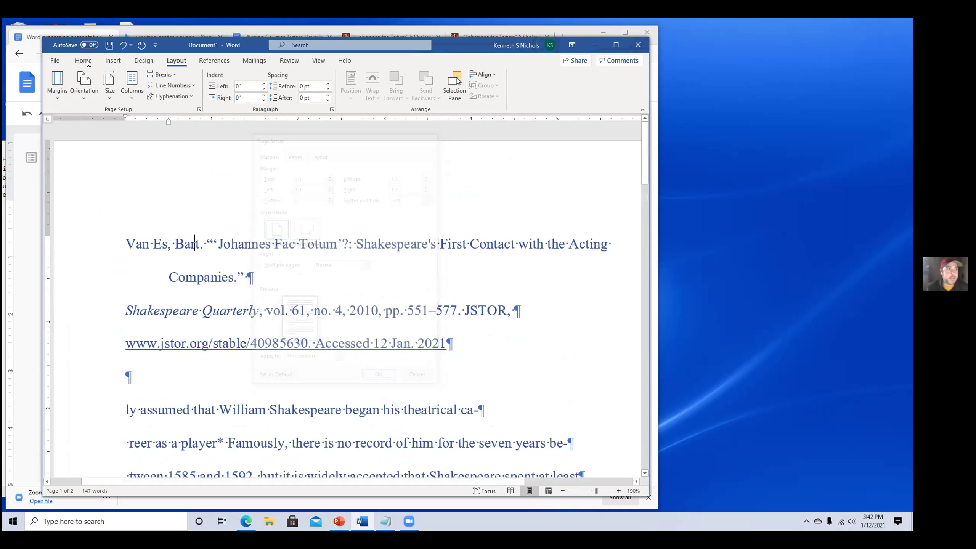
Select the text from the citation through the page break, set its font size to 13.5 and zoom out to 170%.
key(ctrl+shift+End)
click(84, 60)
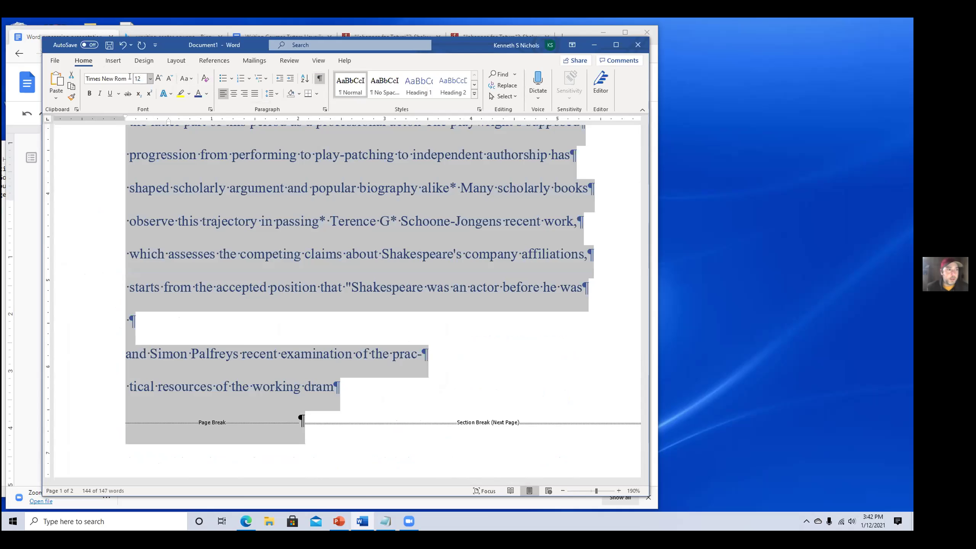
text(13.5)
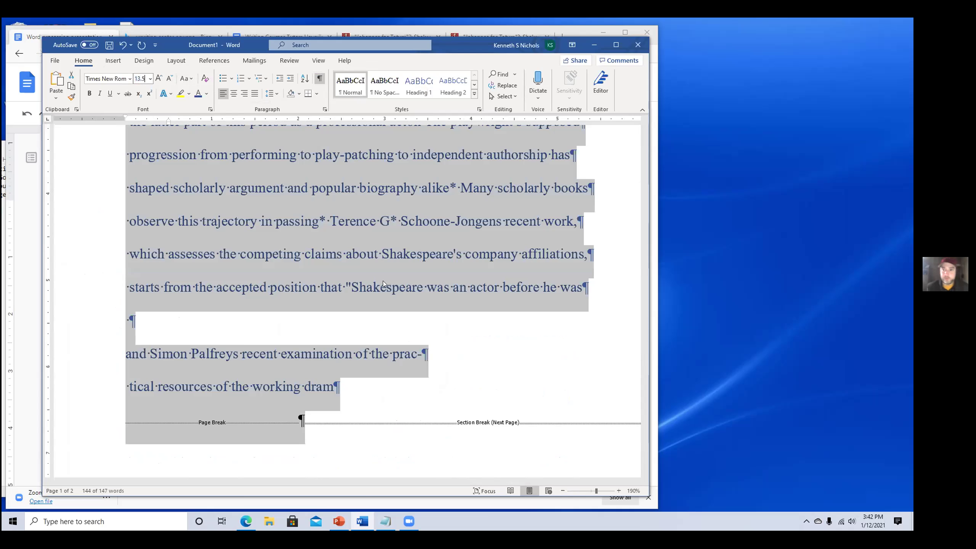
key(Return)
ctrl+scroll(320, 223, down, 1)
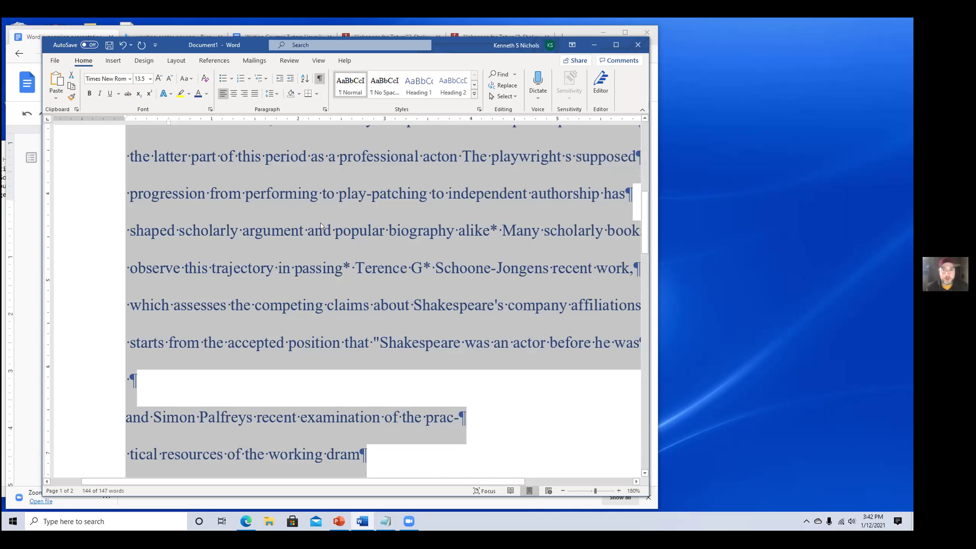
ctrl+scroll(320, 223, down, 1)
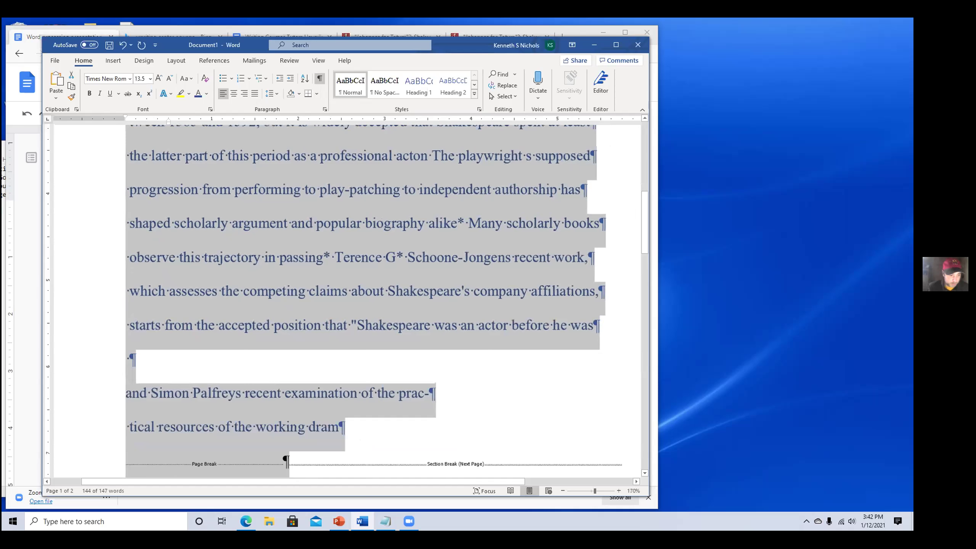
scroll(150, 461, up, 2)
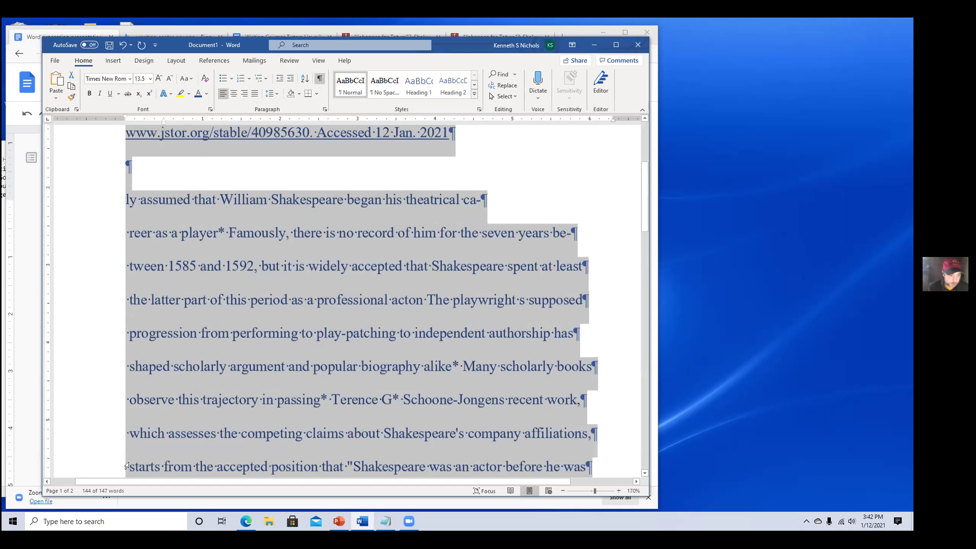
Place a period on its own line below "working dram" and set that line's font size to 72.
click(150, 461)
ctrl+scroll(151, 462, down, 3)
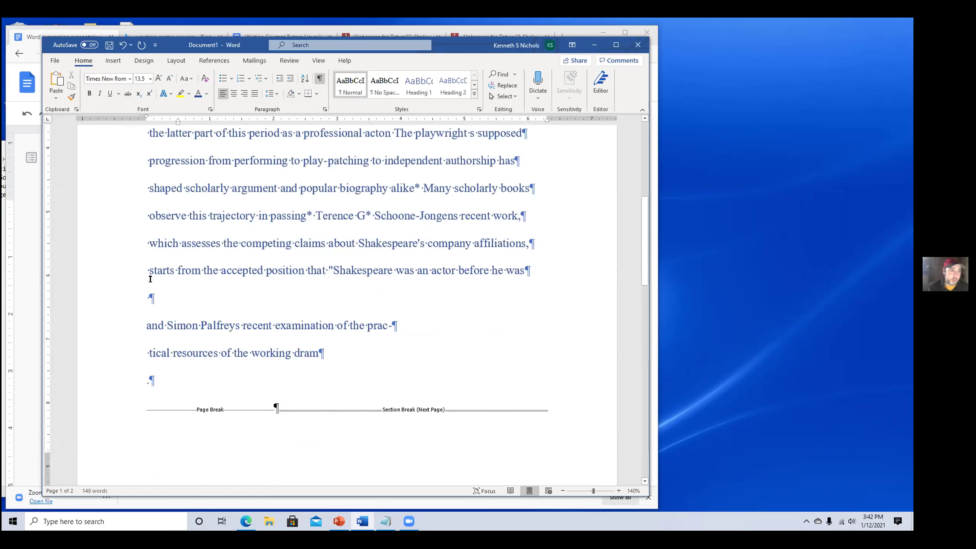
ctrl+scroll(134, 281, up, 15)
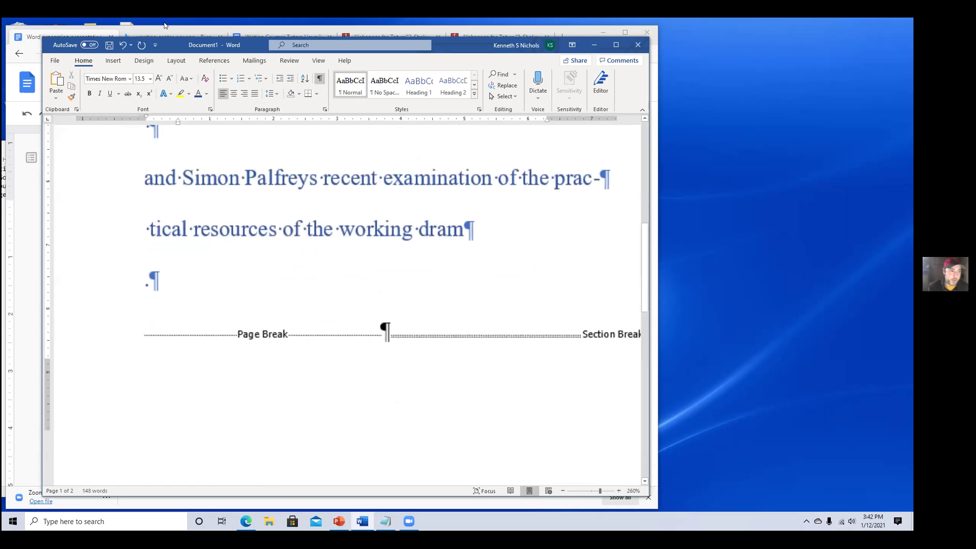
click(149, 79)
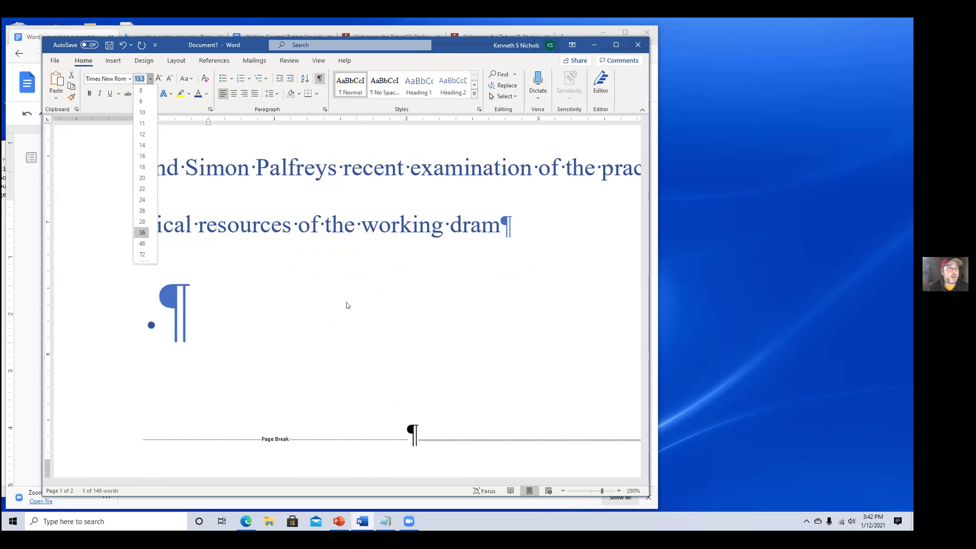
click(143, 256)
ctrl+scroll(343, 341, down, 2)
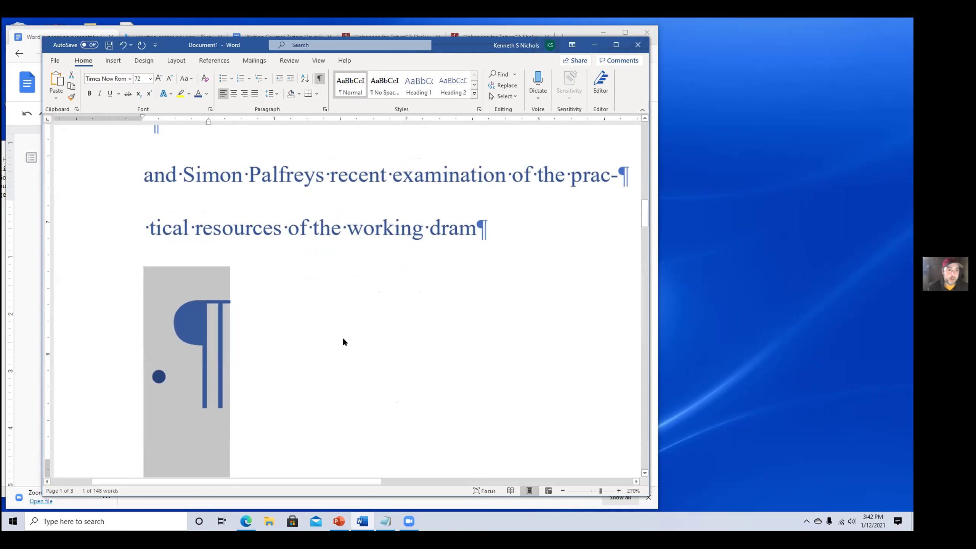
Apply the "1. 2. 3." numbering format to the 72-point period line below "working dram".
ctrl+scroll(343, 340, down, 2)
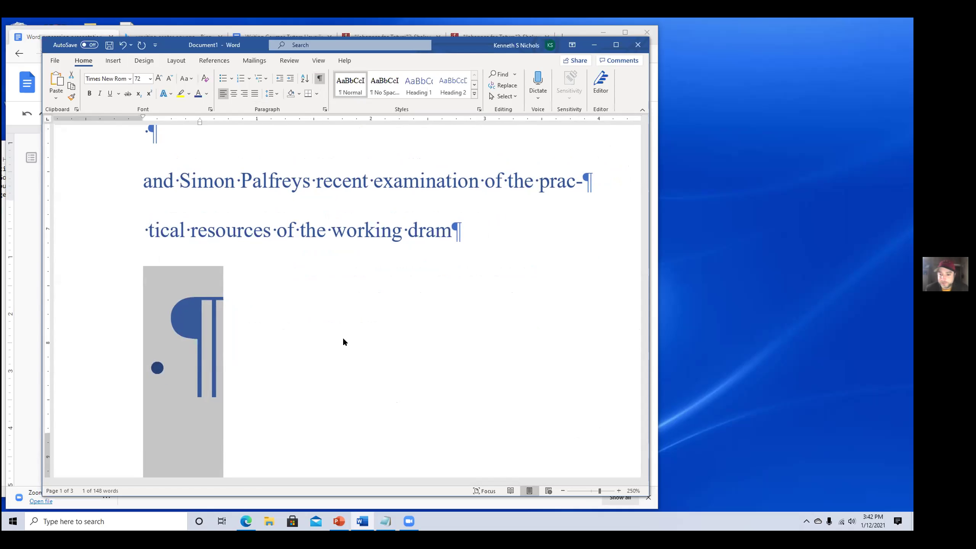
ctrl+scroll(202, 362, down, 7)
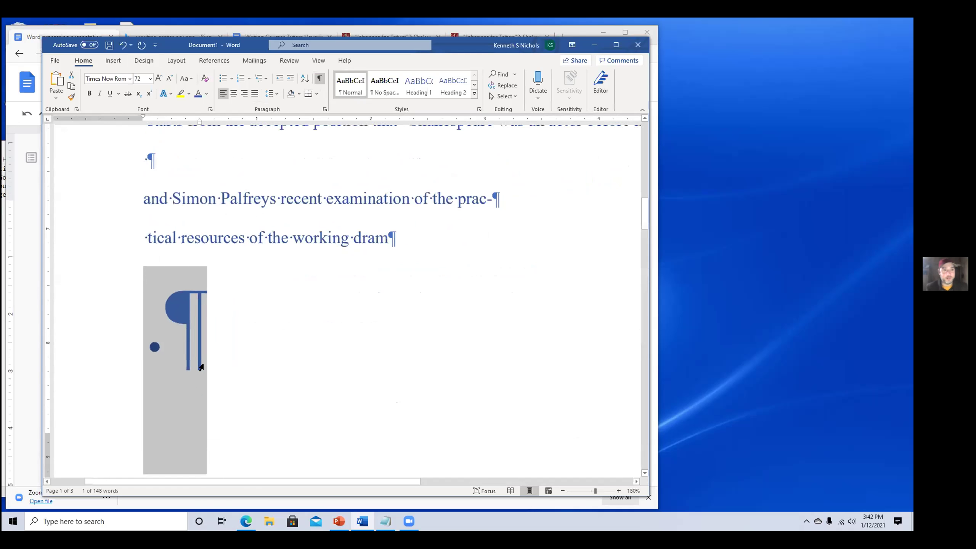
ctrl+scroll(201, 368, down, 5)
ctrl+scroll(244, 355, down, 2)
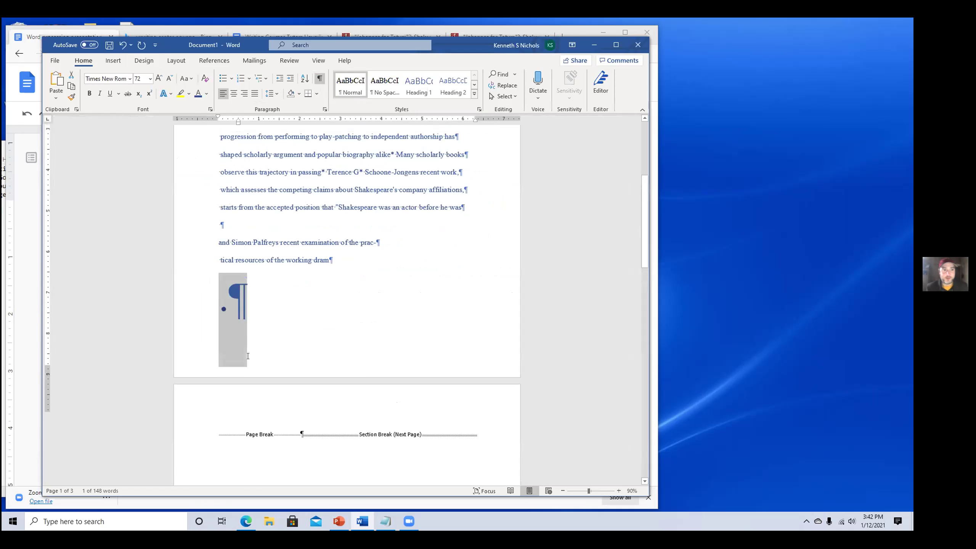
ctrl+scroll(246, 356, down, 2)
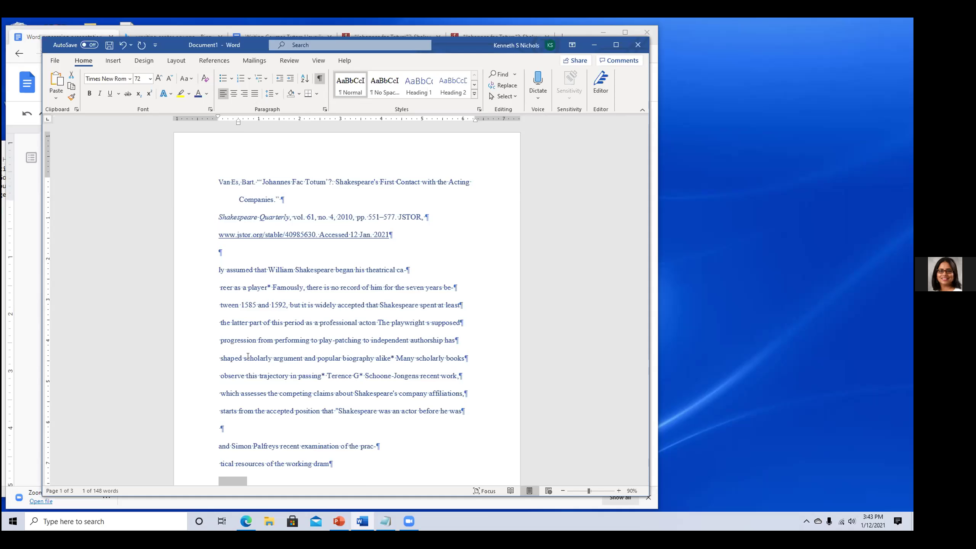
click(111, 61)
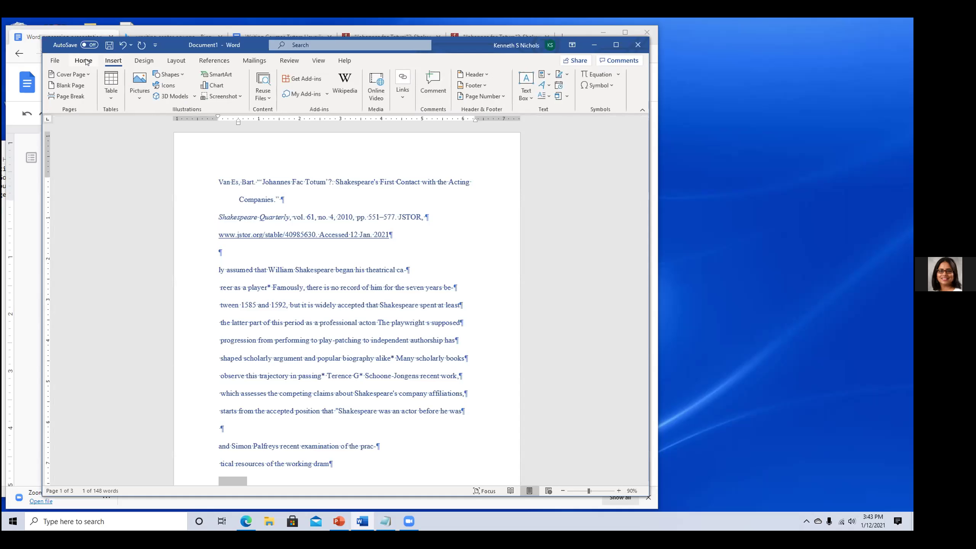
click(88, 62)
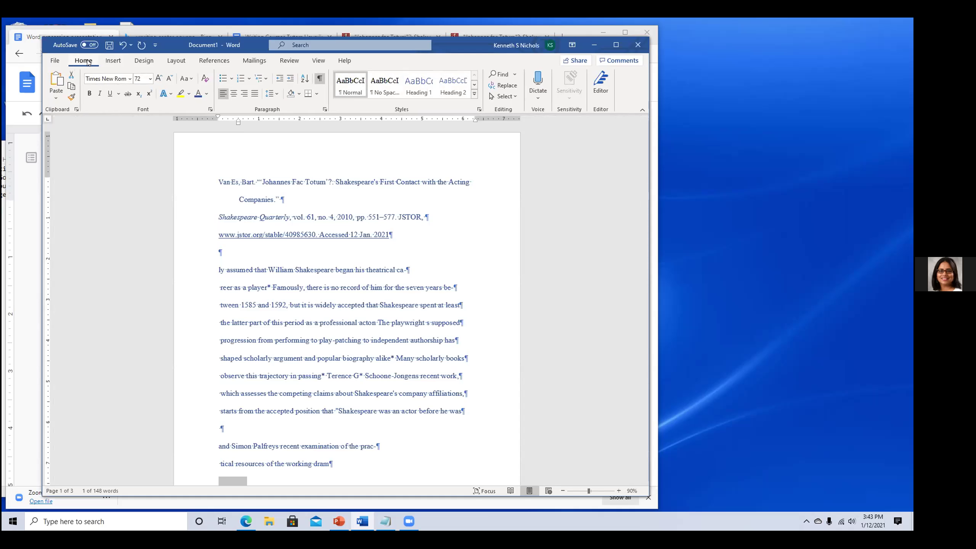
click(249, 78)
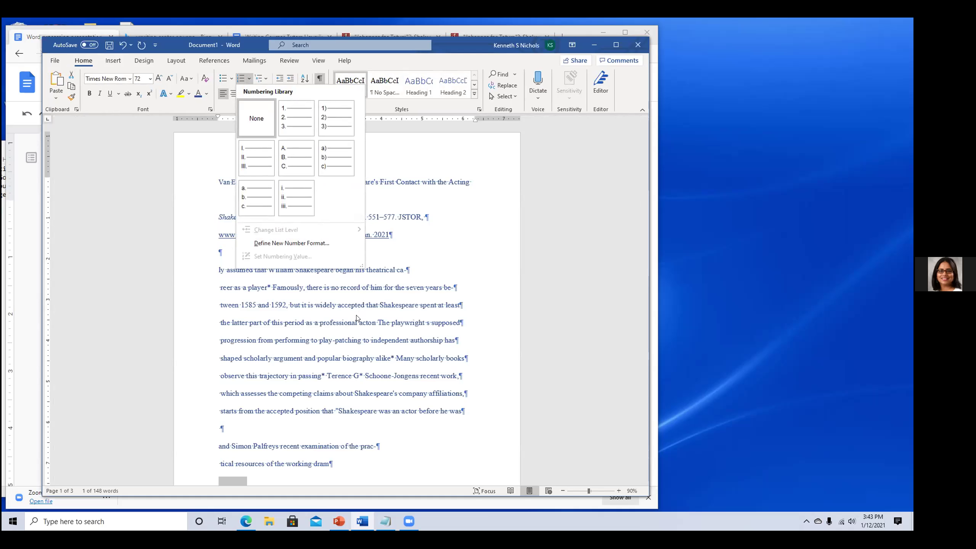
scroll(355, 338, down, 2)
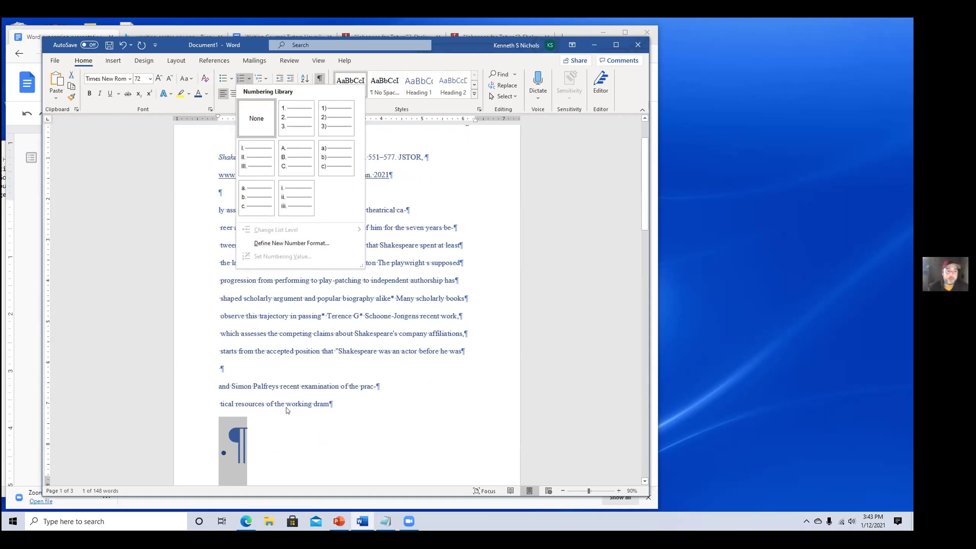
click(295, 120)
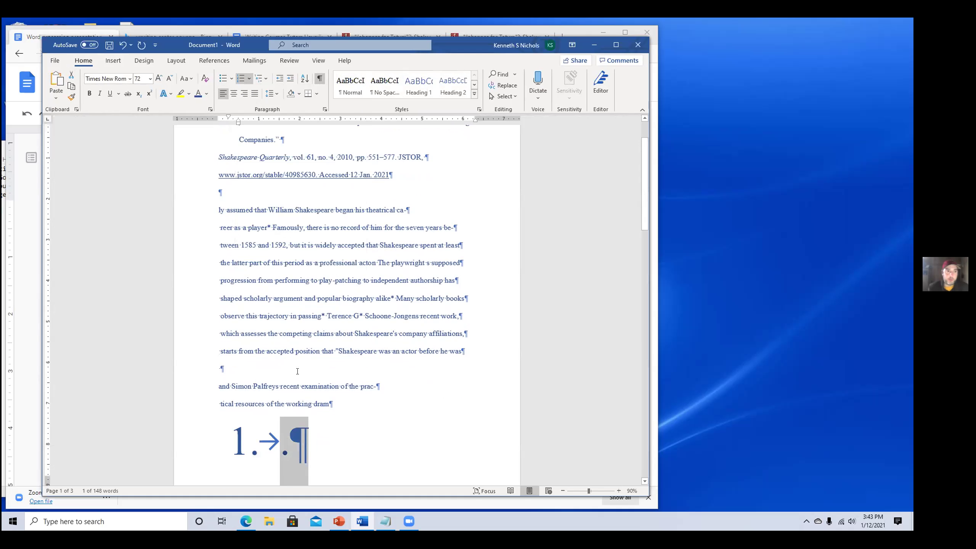
Set the whole document to double line spacing and turn off the option that suppresses space between paragraphs of the same style.
key(ctrl+a)
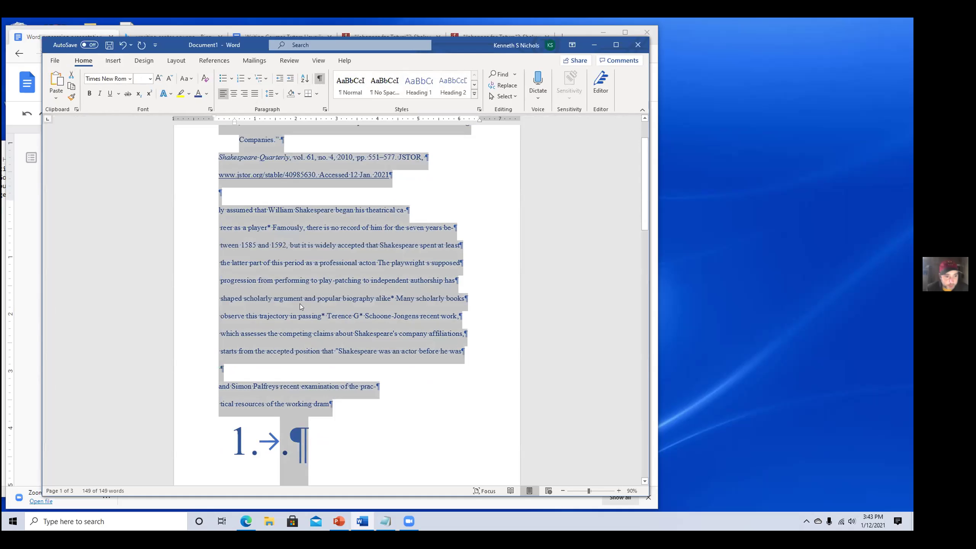
right_click(311, 288)
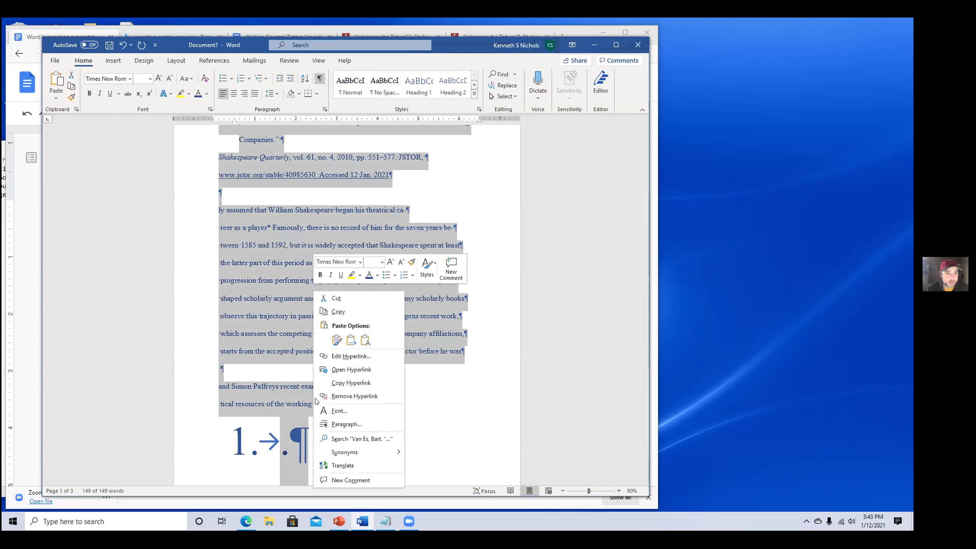
click(334, 425)
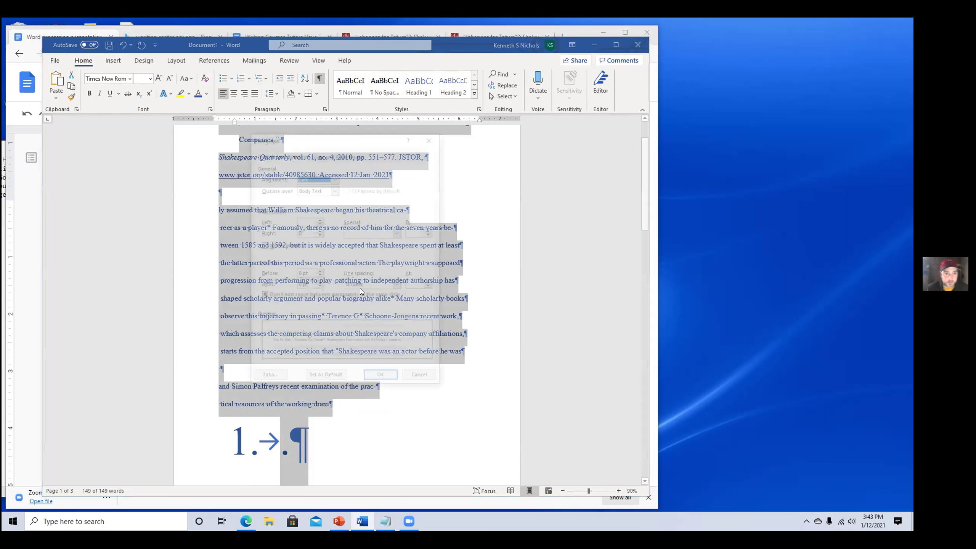
click(363, 286)
click(363, 306)
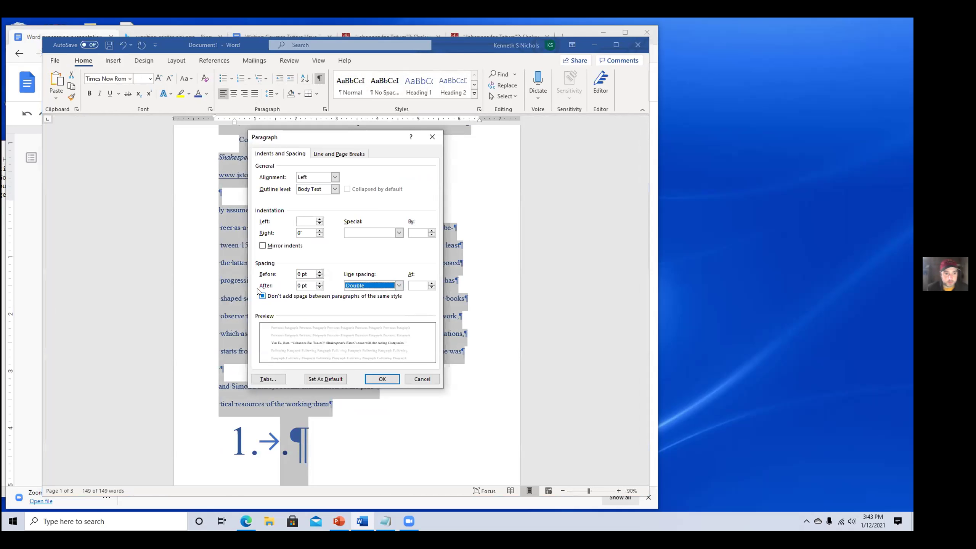
click(263, 296)
click(262, 296)
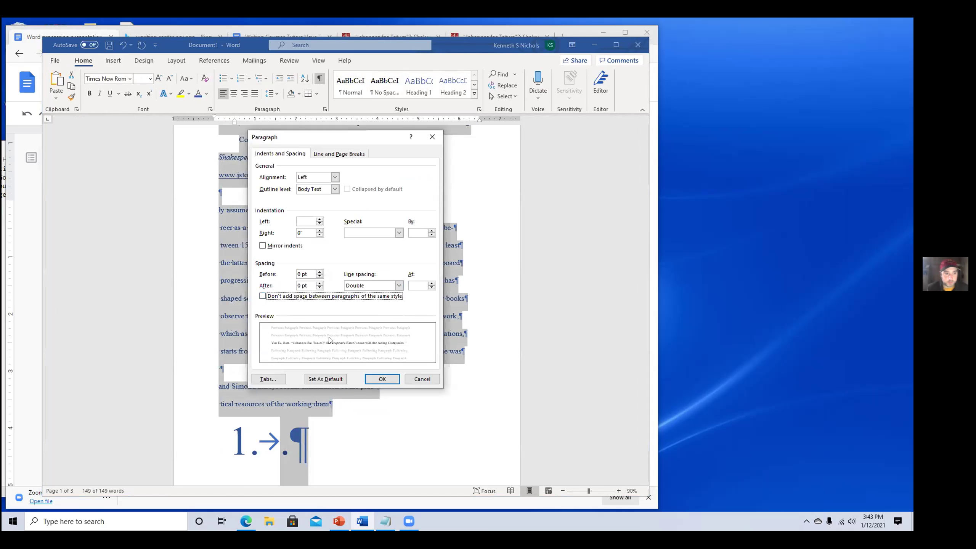
key(Return)
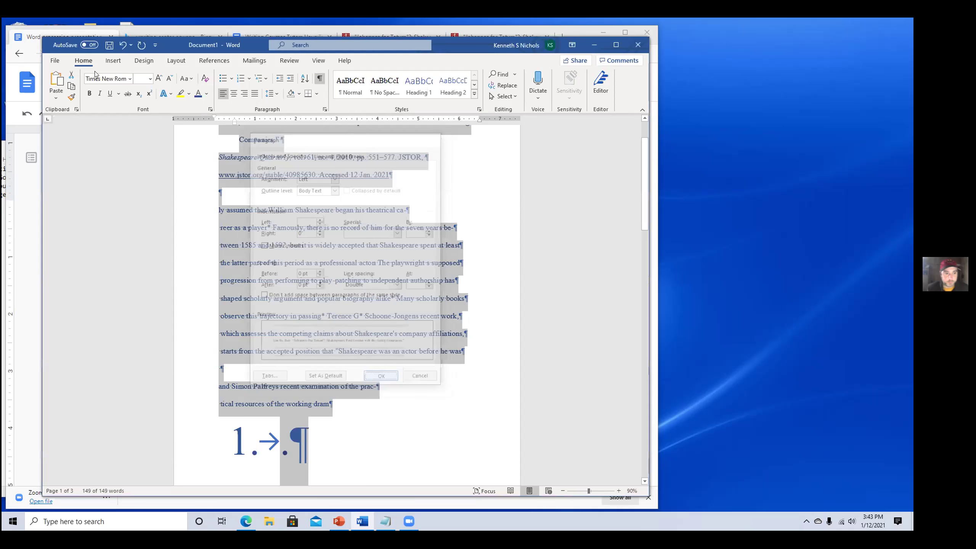
Set the whole document's font size to 12 and add two blank lines below "working dram".
click(150, 79)
click(141, 134)
click(225, 237)
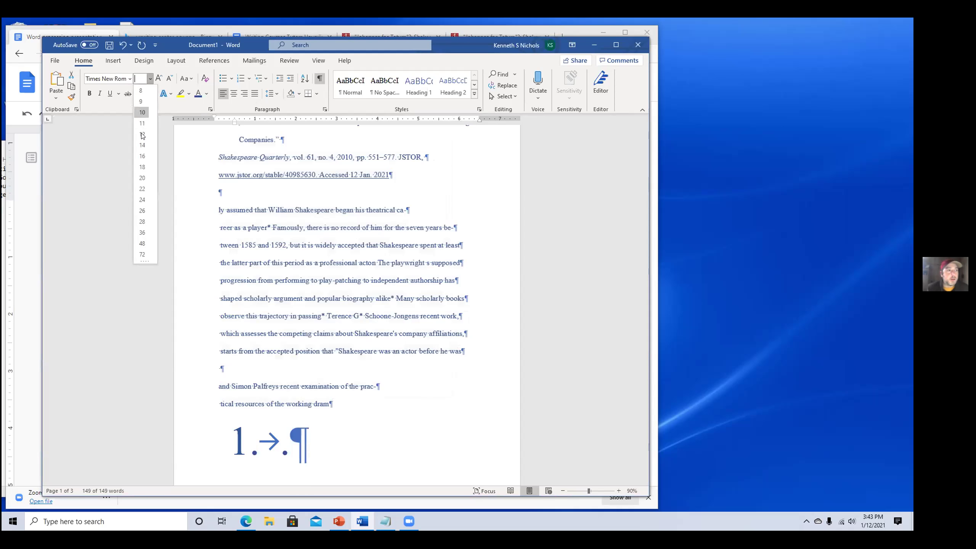
click(334, 373)
key(Return)
key(Return)
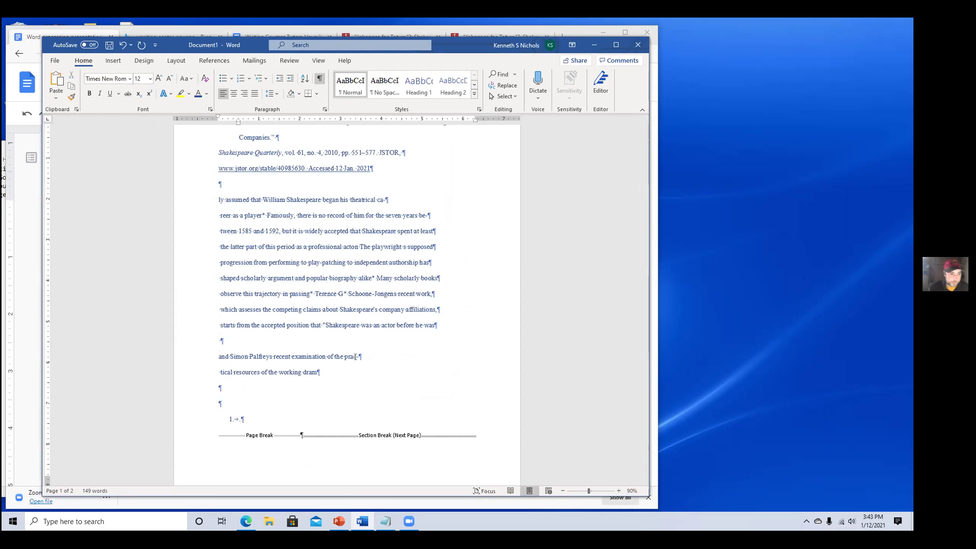
Change the font color of the whole document to black.
key(ctrl+a)
click(207, 93)
key(Escape)
click(265, 300)
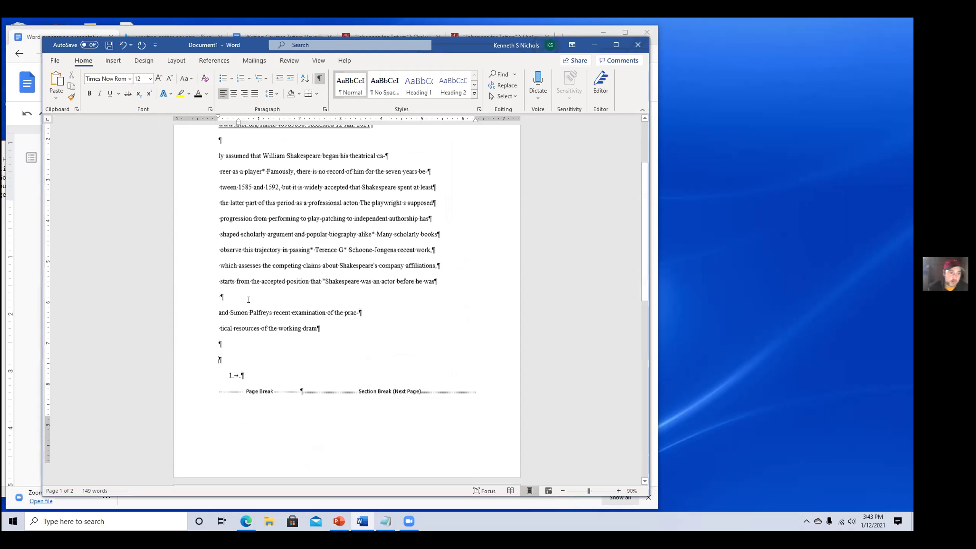
Remove the numbering and the period from the list line just above the page break.
scroll(257, 298, down, 3)
key(Down)
key(BackSpace)
key(BackSpace)
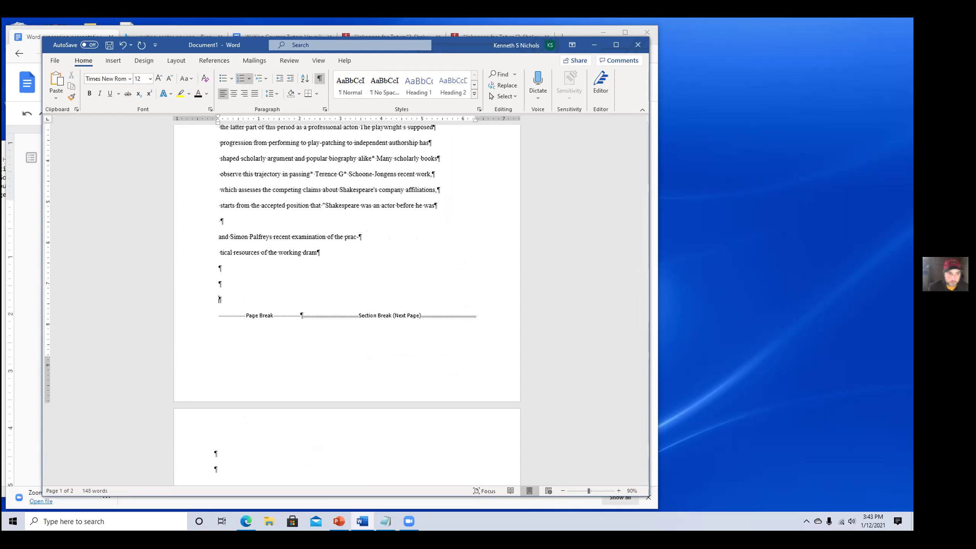
click(249, 78)
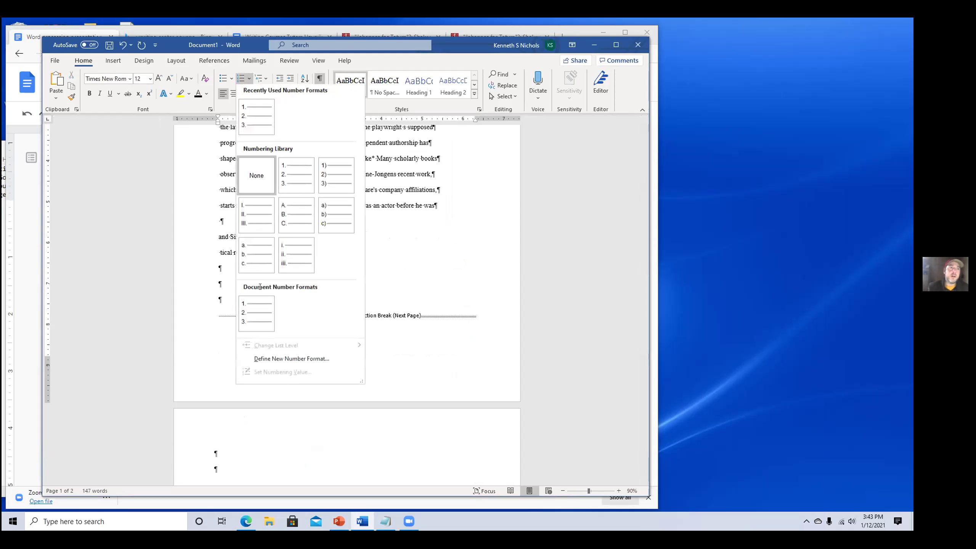
key(Down)
key(Return)
key(ctrl+z)
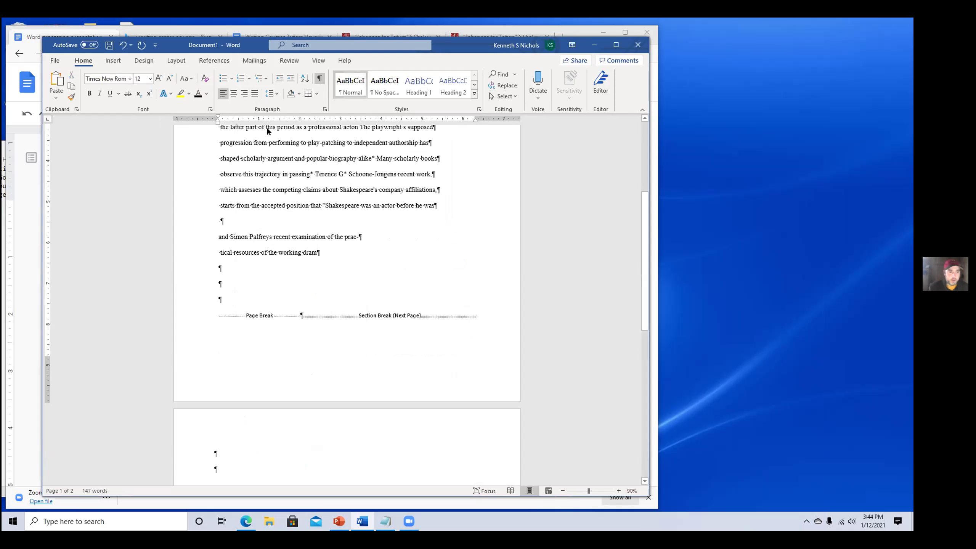
Start a numbered list above the page break with item "Fdkljsldk", second-level item "Flskdjflksd" and an empty third-level item.
click(241, 78)
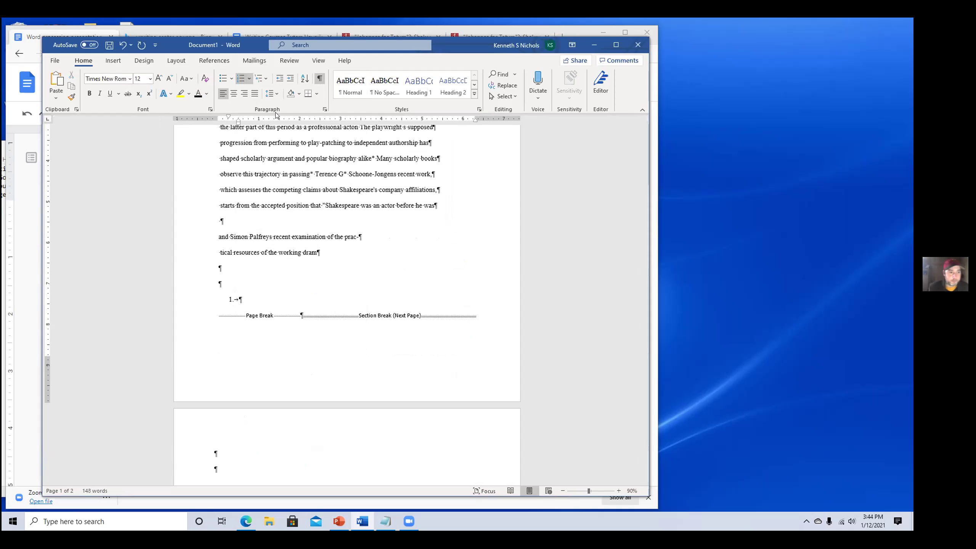
text(Fdkljsldk)
key(Return)
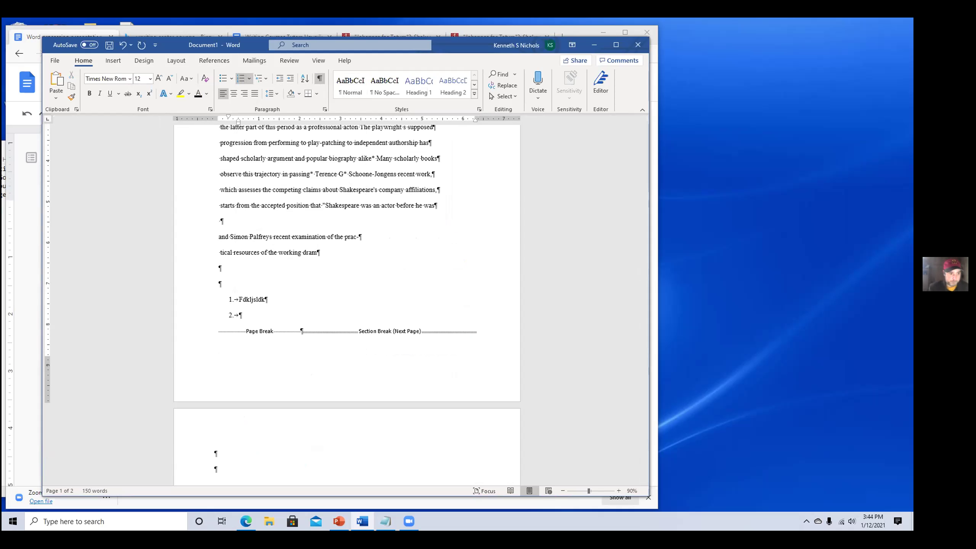
key(Tab)
text(Flskdjflksd)
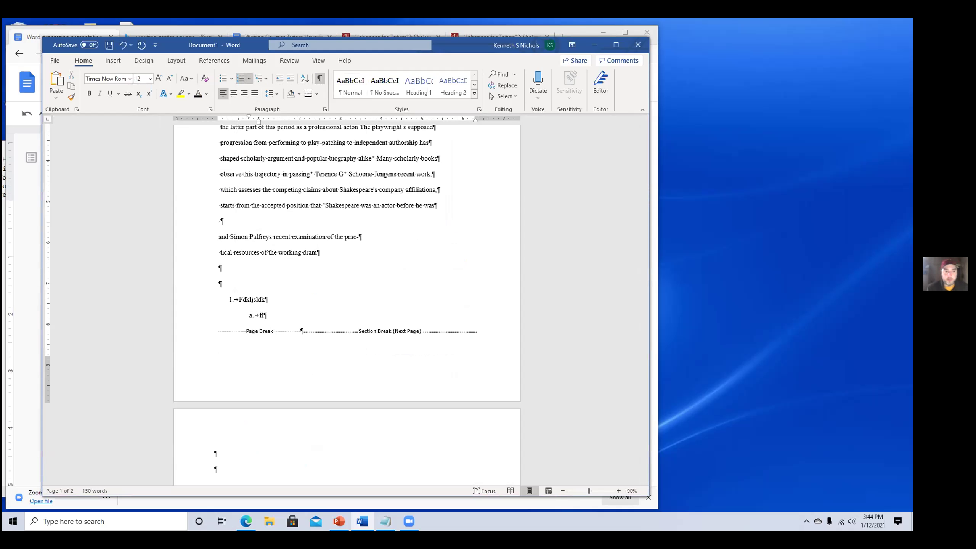
key(Return)
key(Tab)
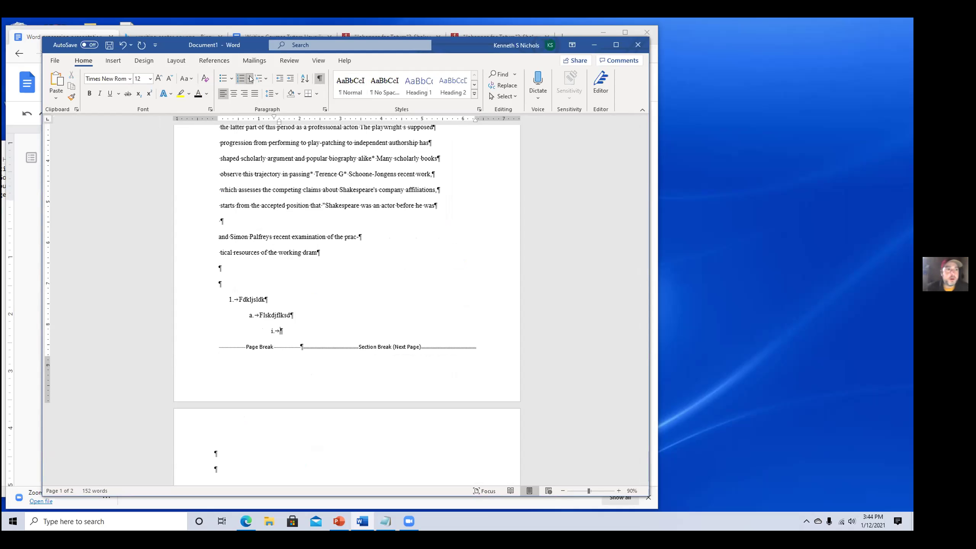
View the AutoCorrect options offered at the first list item and leave the dialog without changing anything.
click(226, 299)
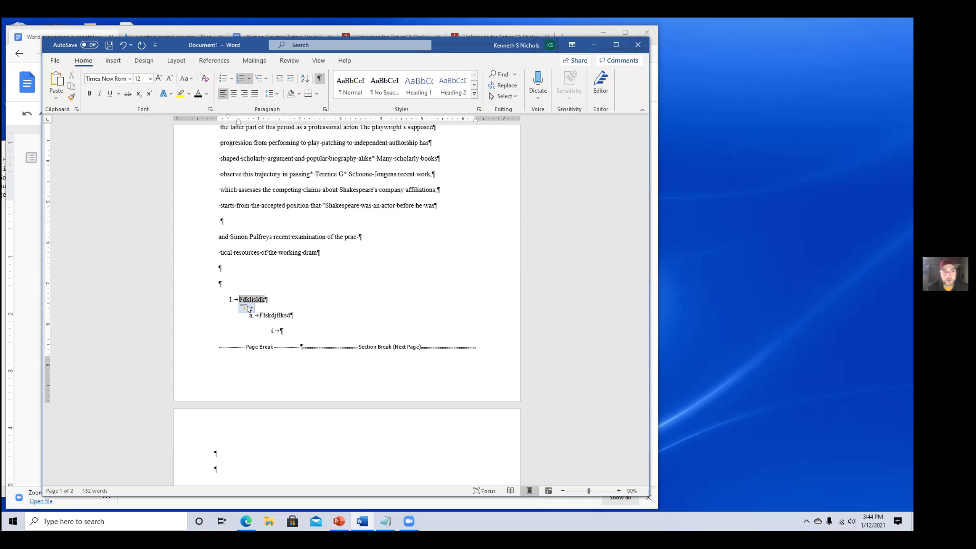
click(248, 307)
click(270, 341)
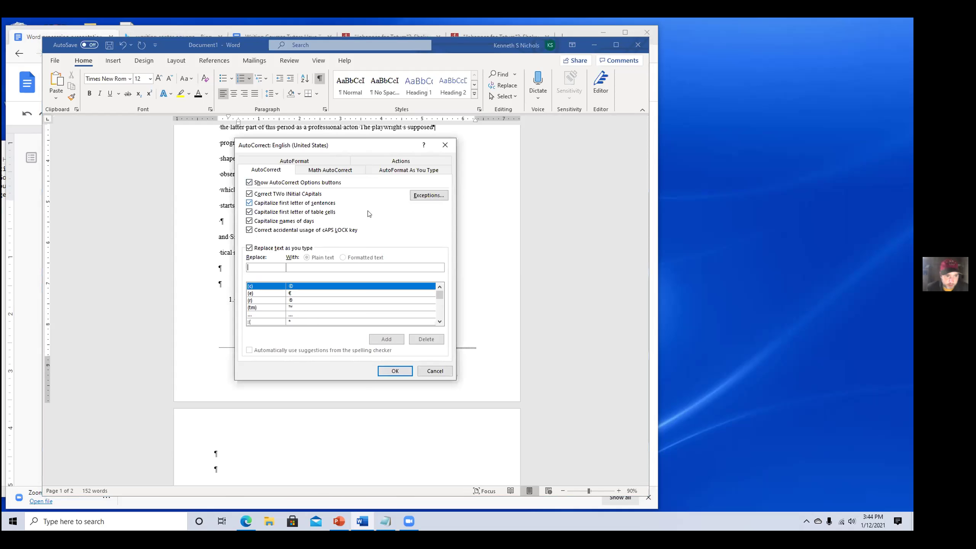
click(435, 371)
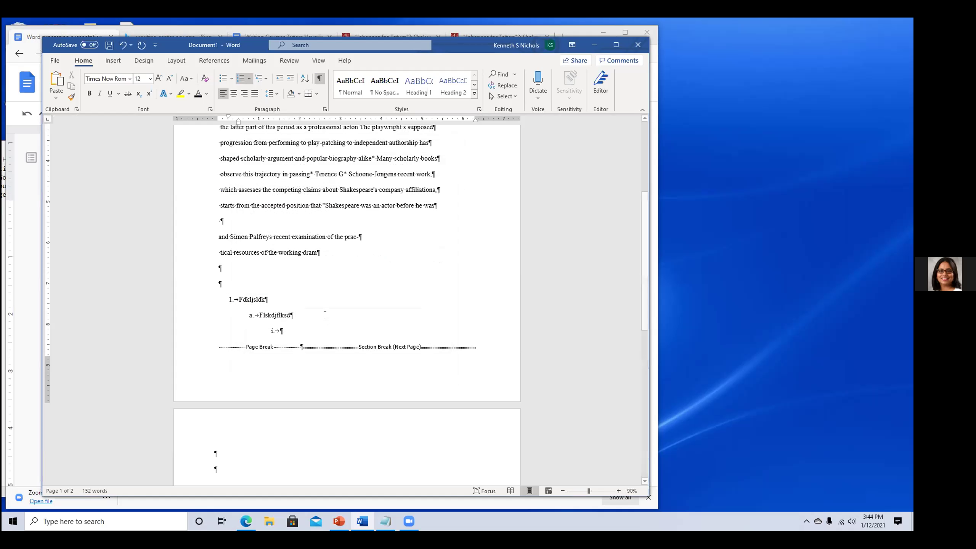
Fill the empty third-level list item with "Fklsdhfljskd" and add another item below it.
click(295, 330)
text(fklsdhfljskc)
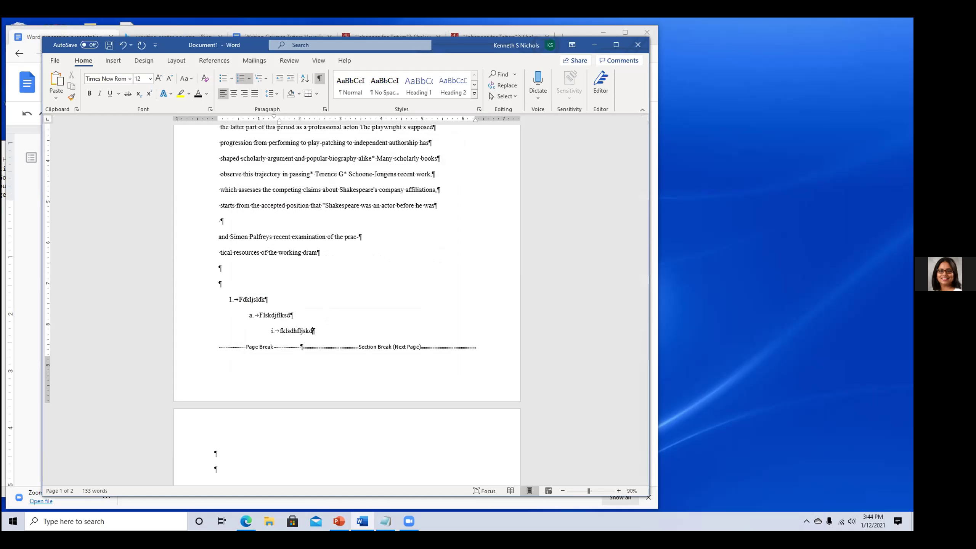
key(Return)
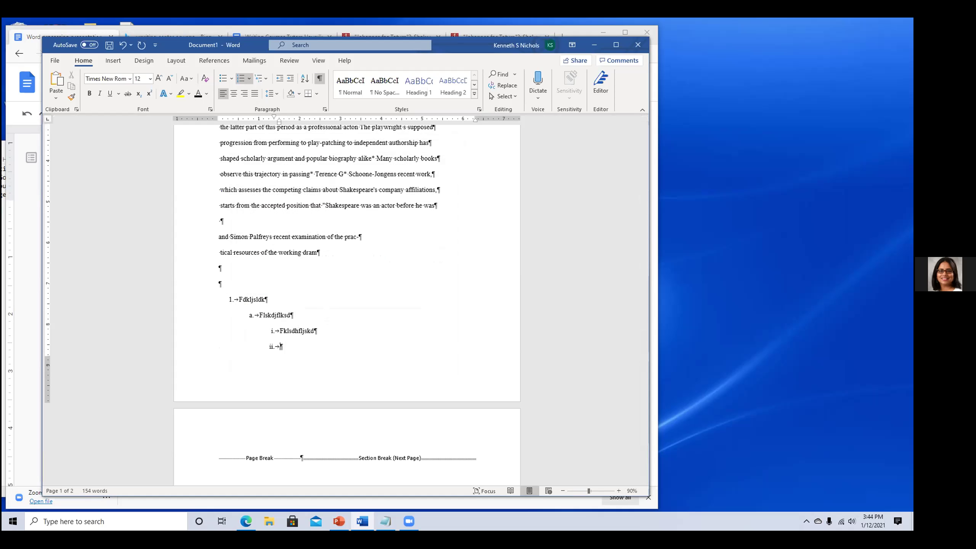
Promote the empty list item below "Fklsdhfljskd" by two levels to the list's top level.
key(BackSpace)
key(ctrl+z)
click(279, 82)
click(278, 82)
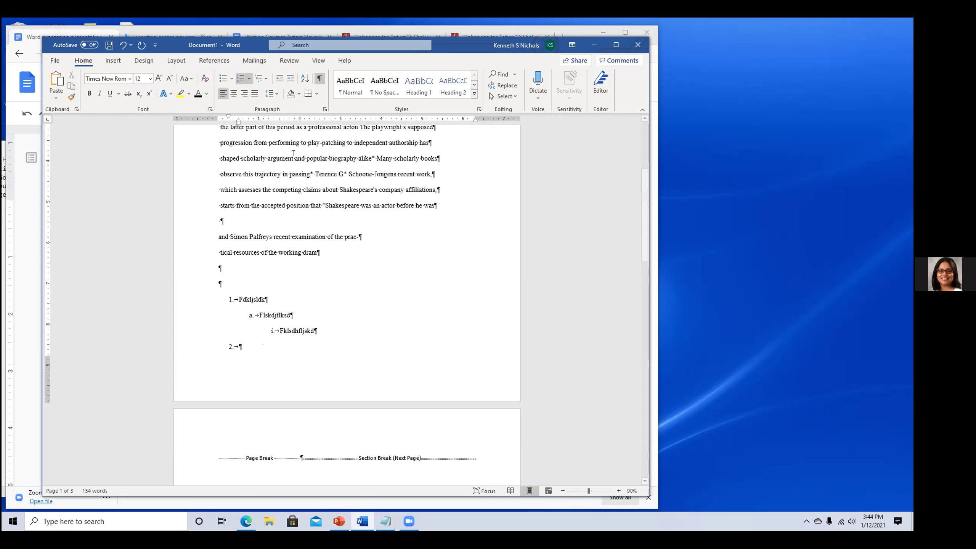
scroll(294, 155, up, 2)
scroll(326, 263, down, 3)
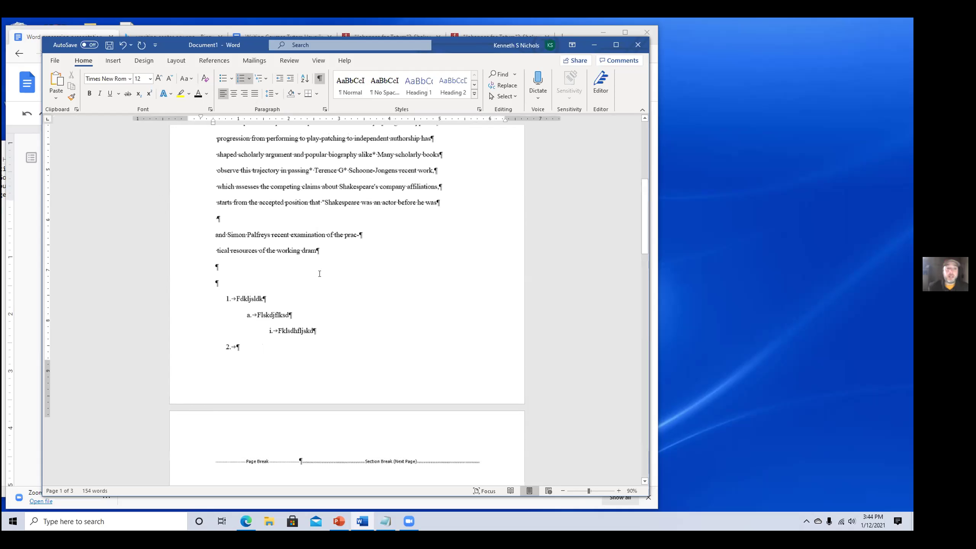
Undo the two-level promotion, and add a fresh empty item below "Fklsdhfljskd" promoted one level to the lettered level.
key(ctrl+z)
key(ctrl+z)
key(ctrl+z)
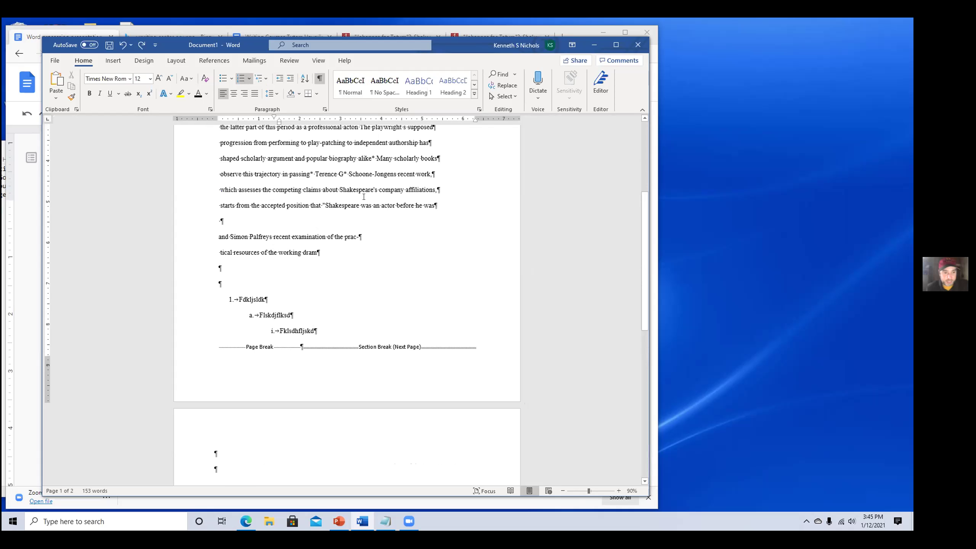
key(Return)
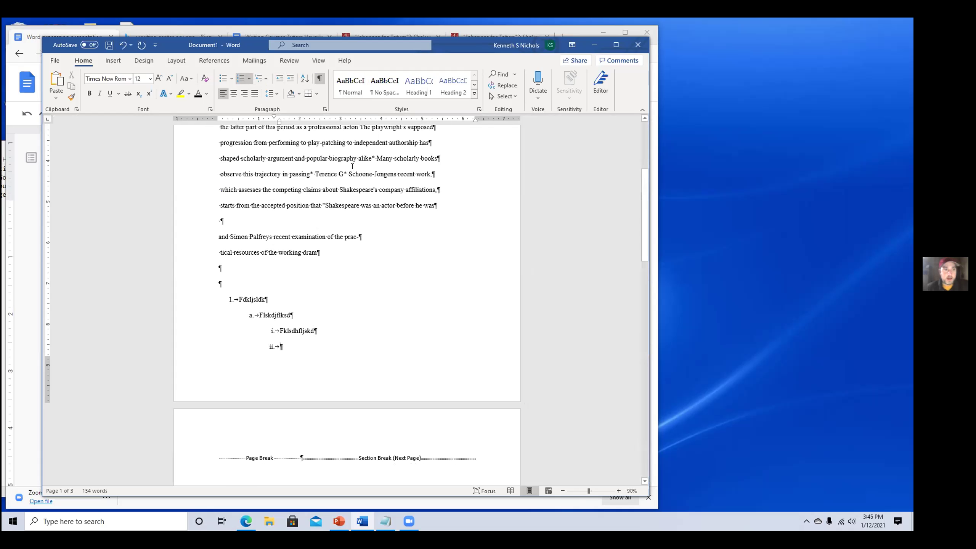
click(279, 81)
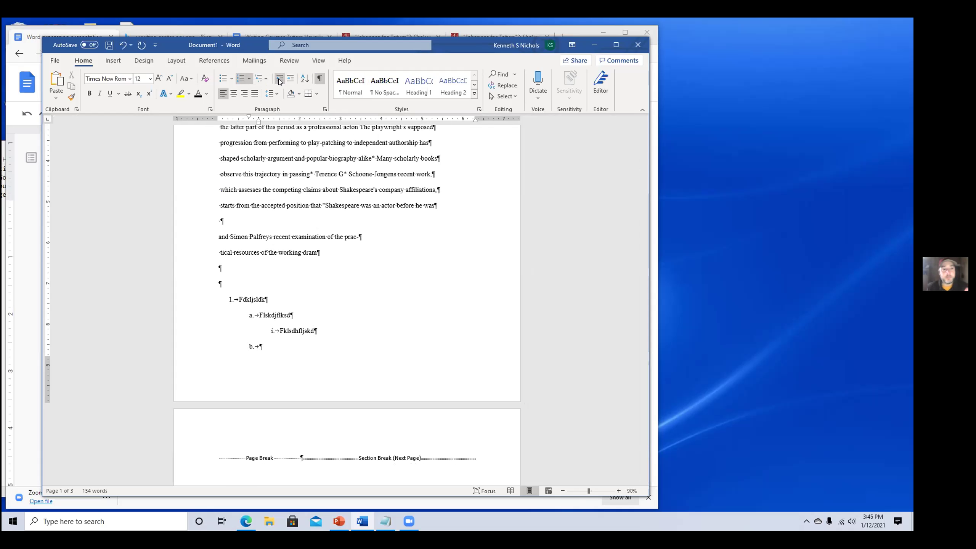
Promote the empty item below "Fklsdhfljskd" by one level to the numbered top level.
click(279, 81)
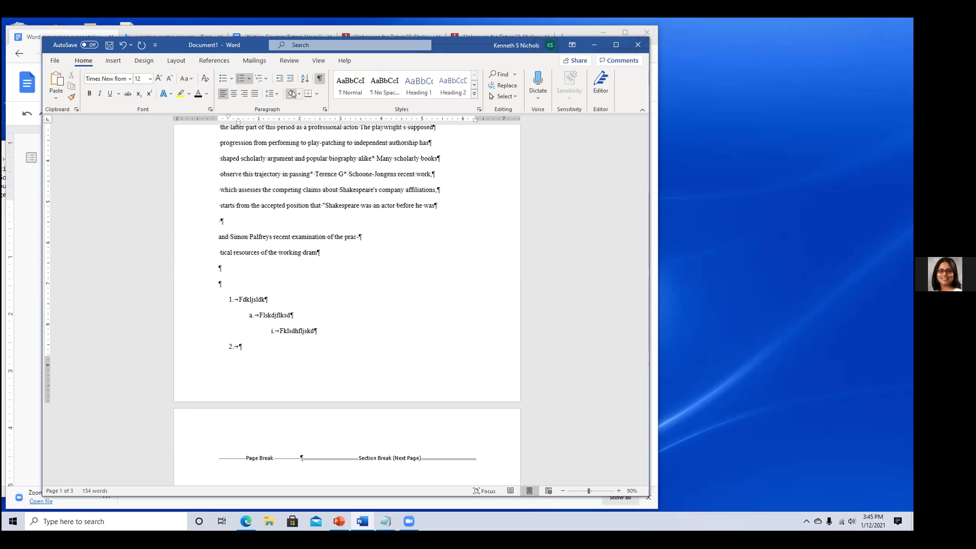
key(BackSpace)
key(BackSpace)
key(ctrl+z)
key(ctrl+z)
Fill the second top-level item with "Fskldhjklsjkd" and add an empty lettered sub-item below it.
text(fskldhjklsjkd)
key(Return)
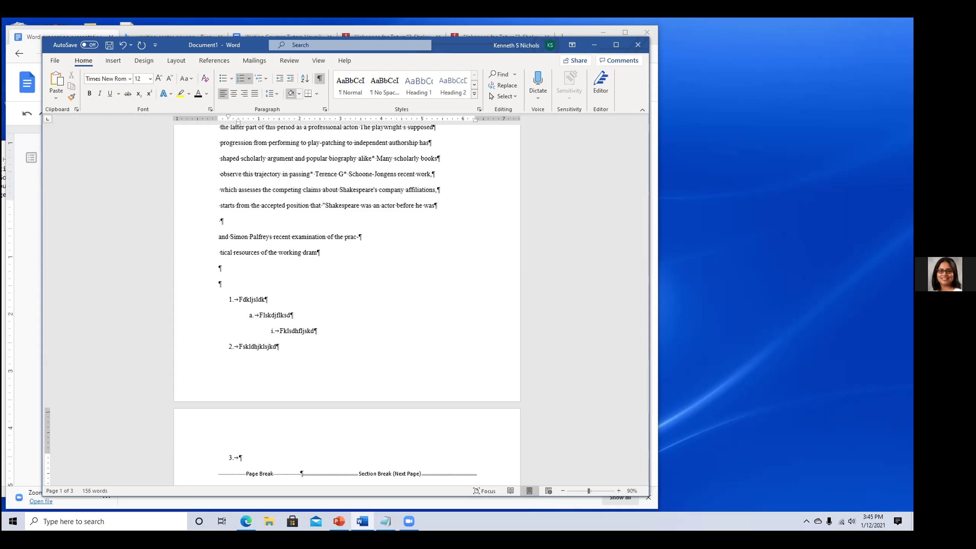
key(Tab)
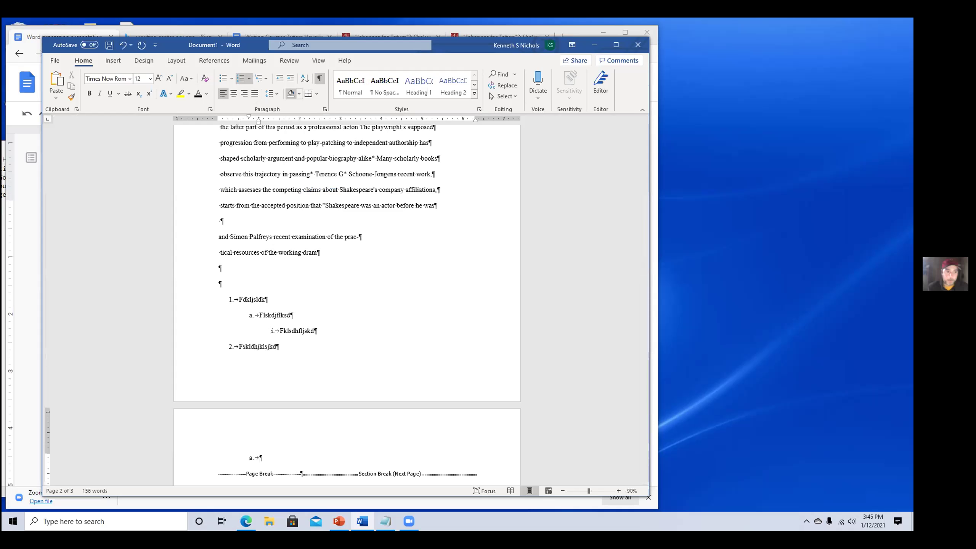
Fill the lettered sub-item under "Fskldhjklsjkd" with "Fglkjfdkjg" and add an empty third-level item below it.
click(144, 61)
scroll(309, 290, down, 2)
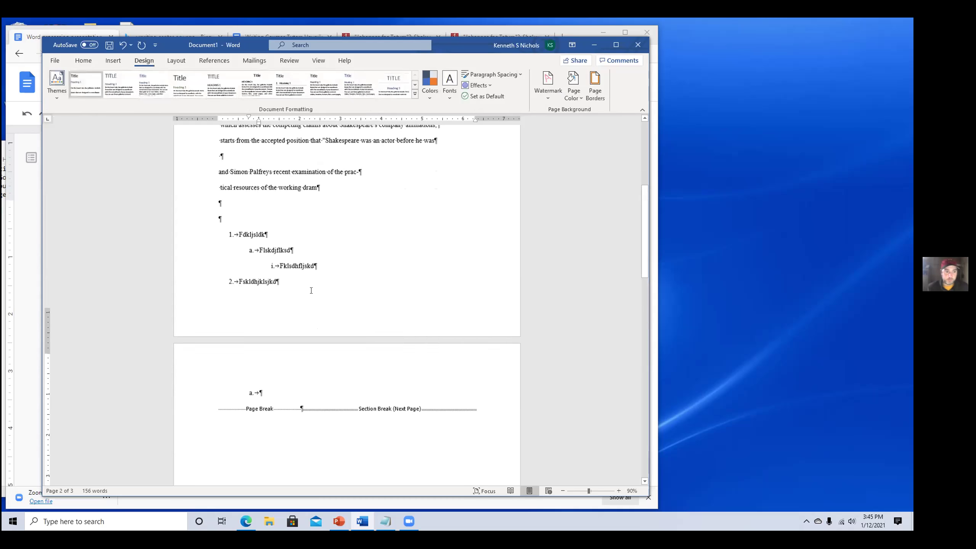
text(fglkjfdkjg)
key(Return)
key(Tab)
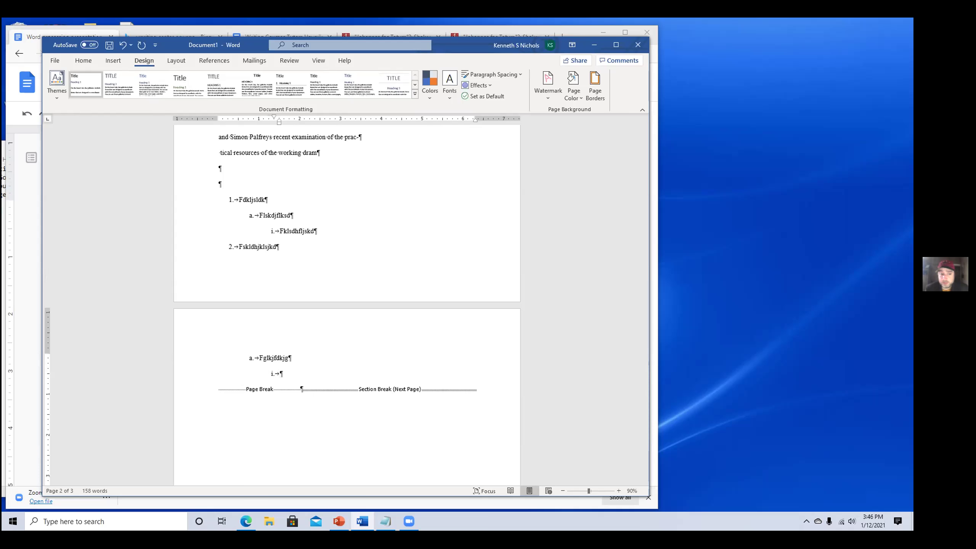
Enlarge the document view to 140% to examine the multilevel list across the two pages.
ctrl+scroll(327, 322, up, 8)
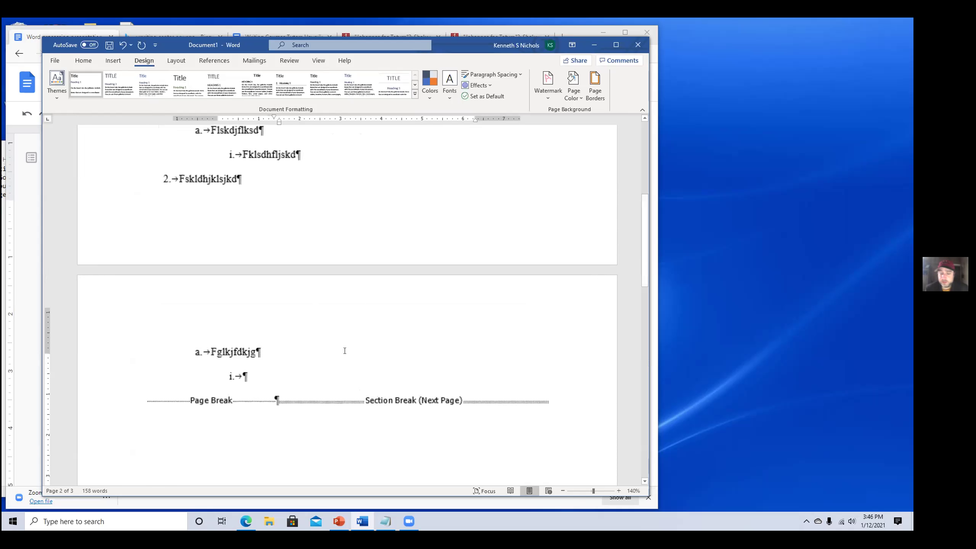
scroll(347, 350, up, 2)
ctrl+scroll(347, 350, down, 3)
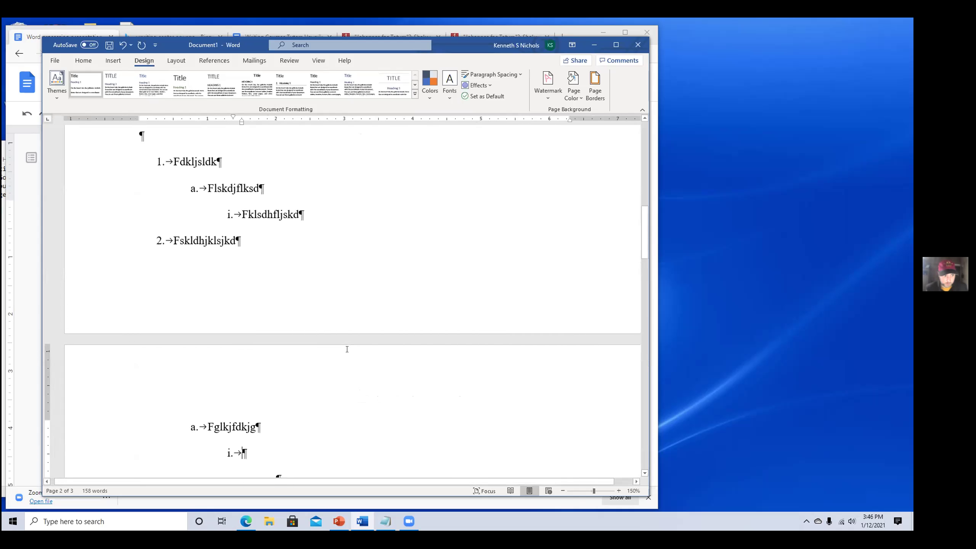
scroll(347, 349, up, 2)
scroll(347, 349, down, 3)
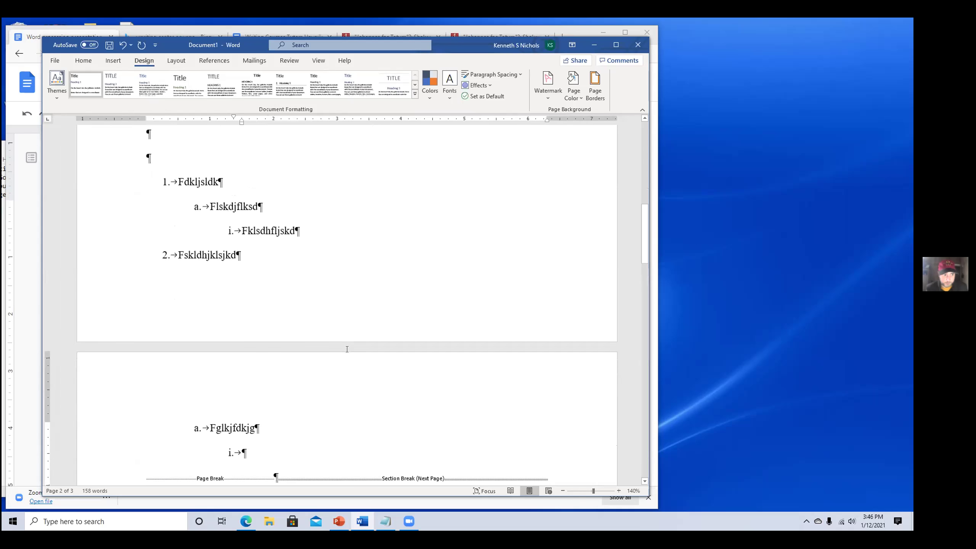